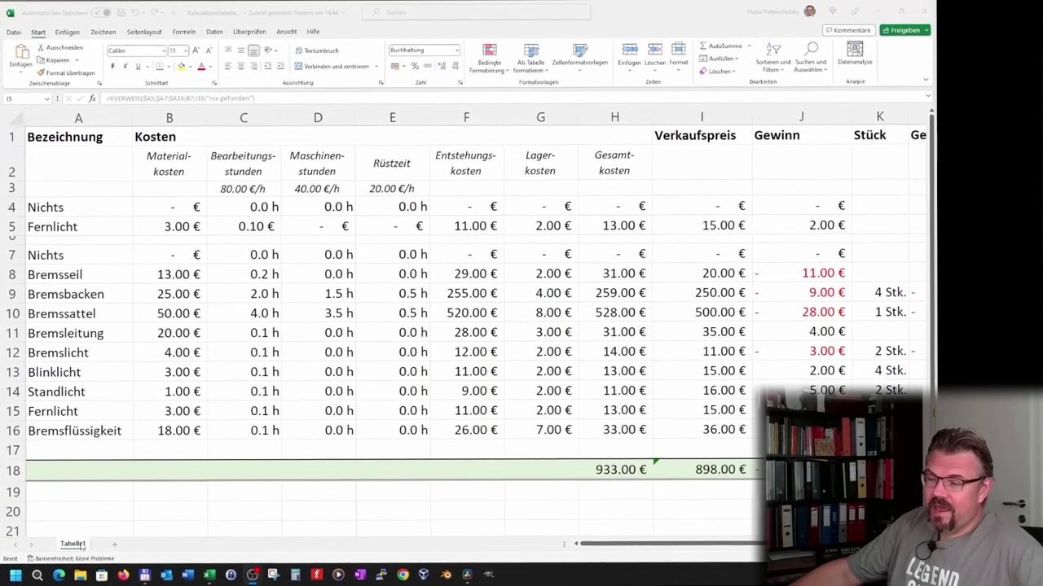
Rename the Tabelle1 sheet to Kosten.
left_click(88, 511)
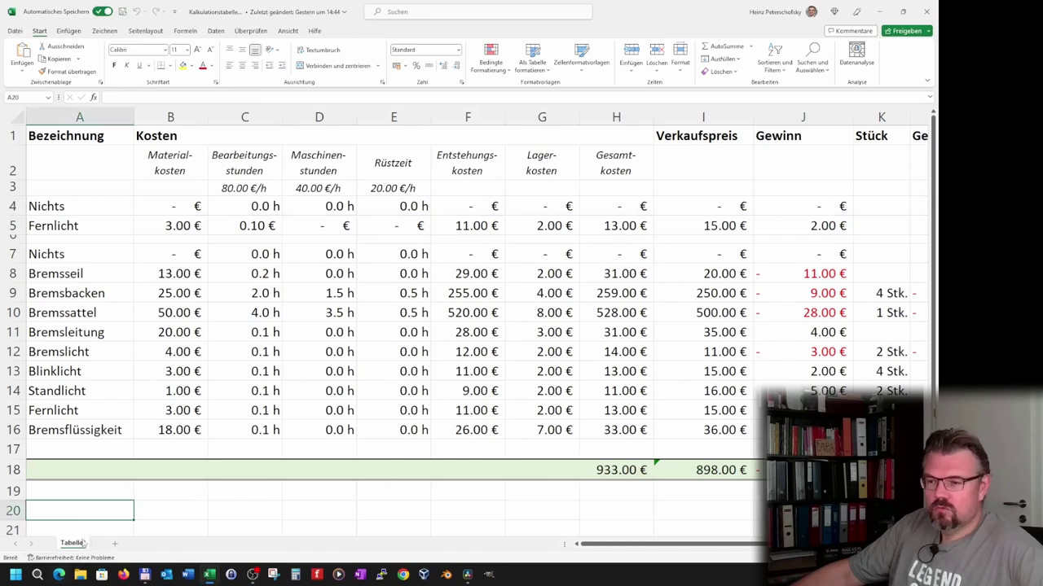
double_click(73, 543)
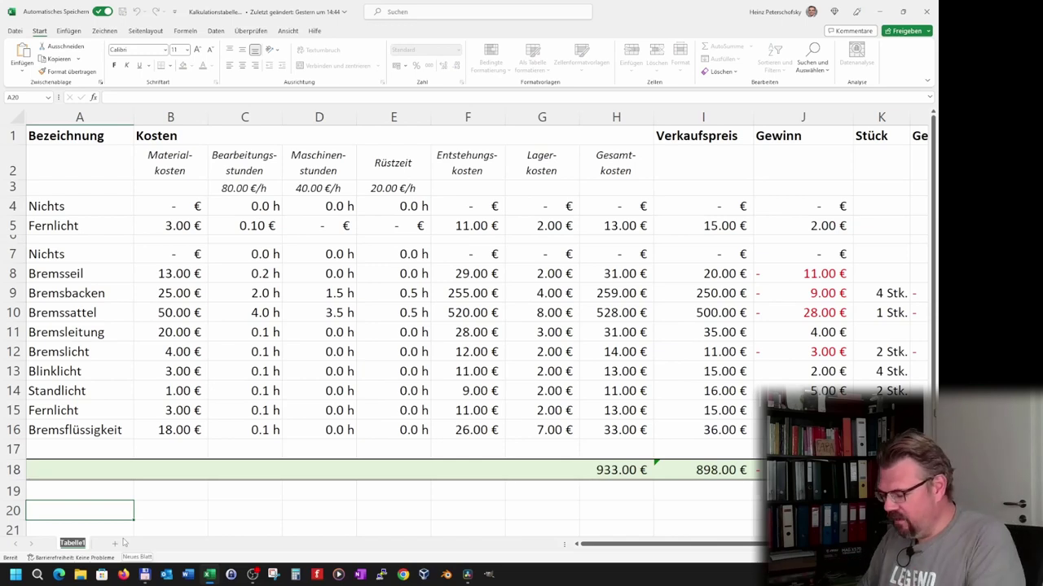
type("Kosten")
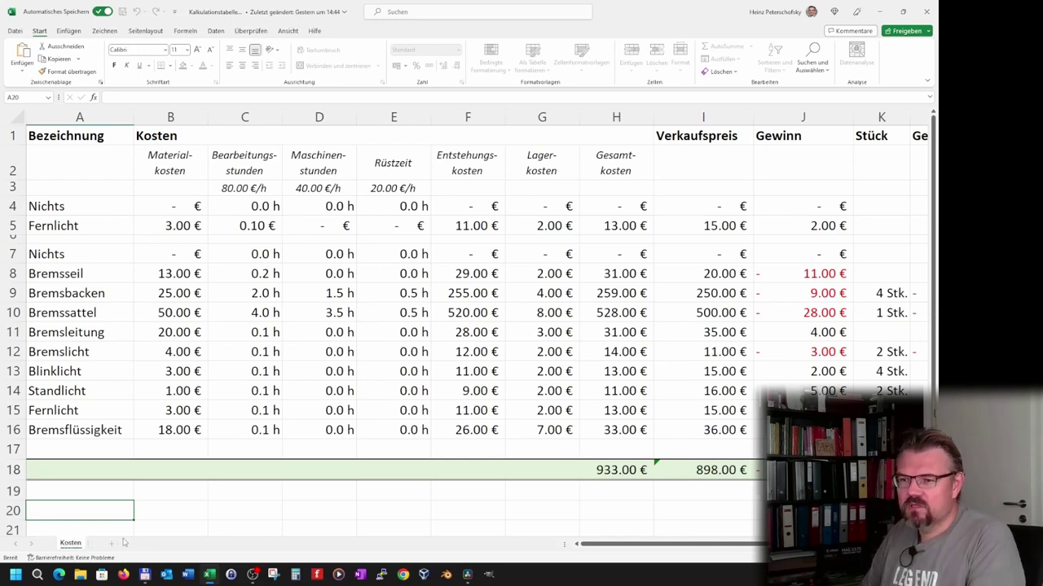
key("Return")
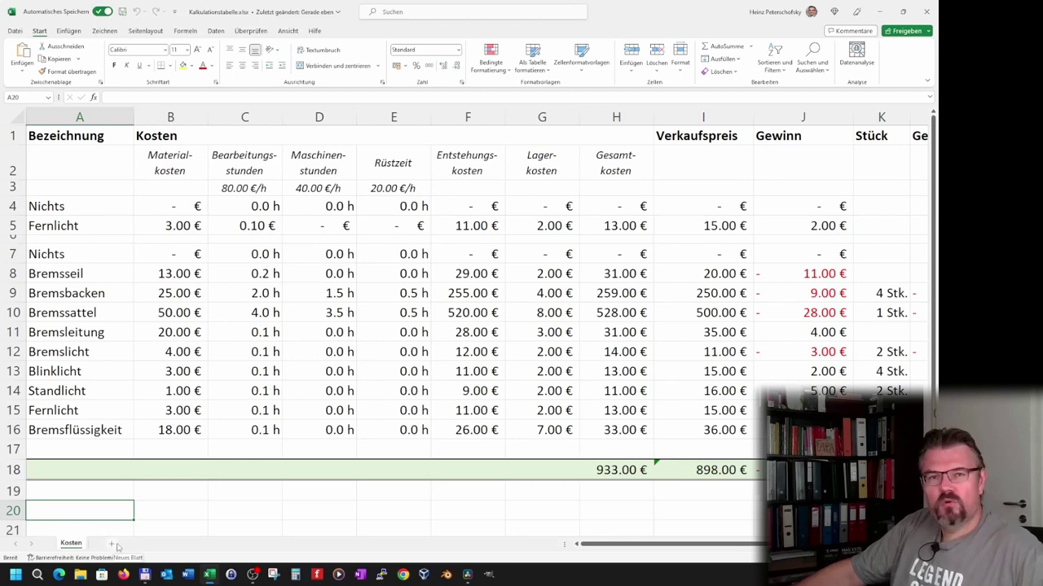
Add new sheets, then delete every extra sheet except Tabelle6.
left_click(112, 544)
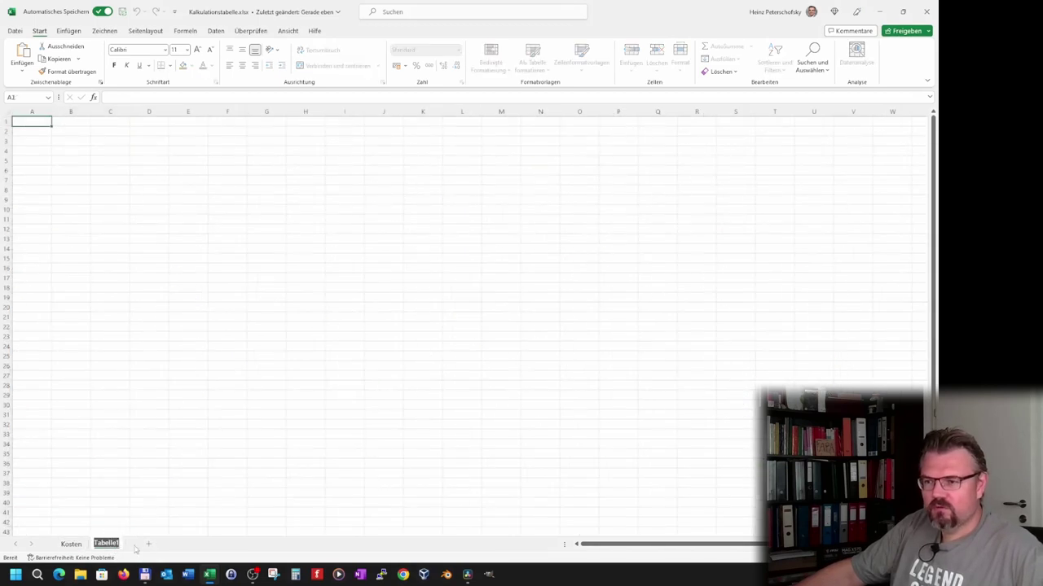
left_click(150, 545)
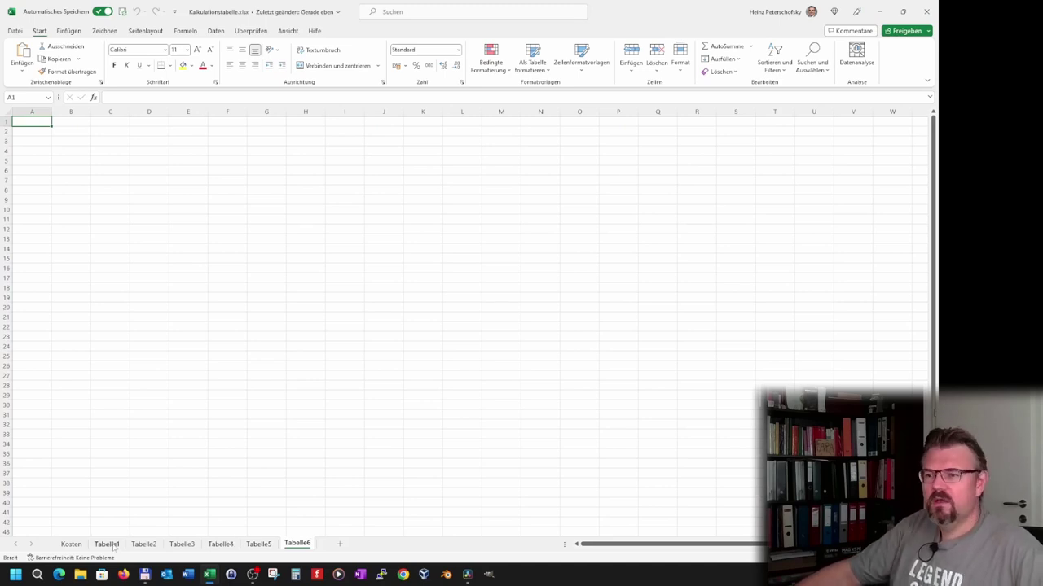
right_click(114, 546)
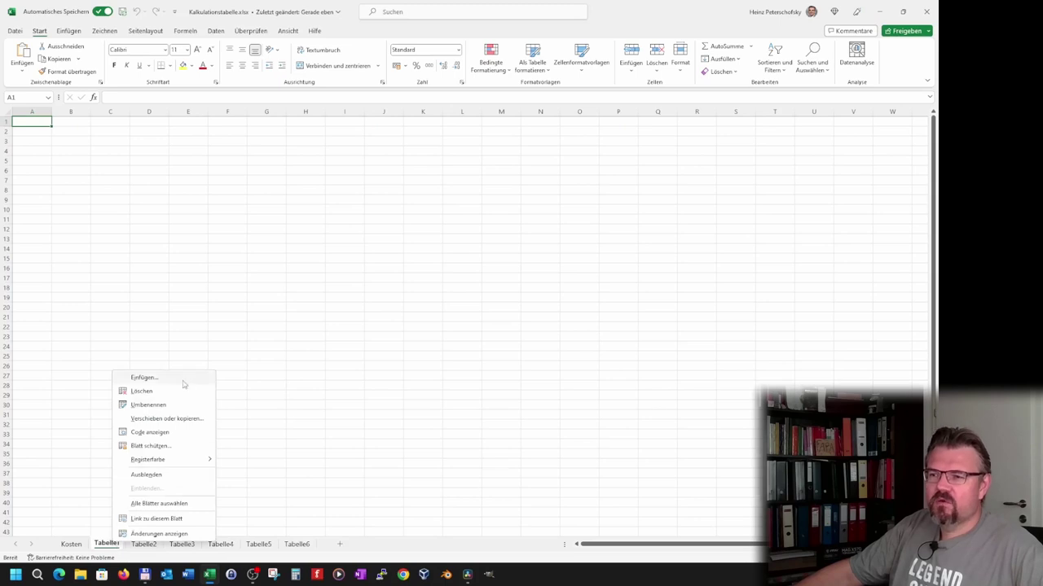
left_click(174, 395)
right_click(110, 545)
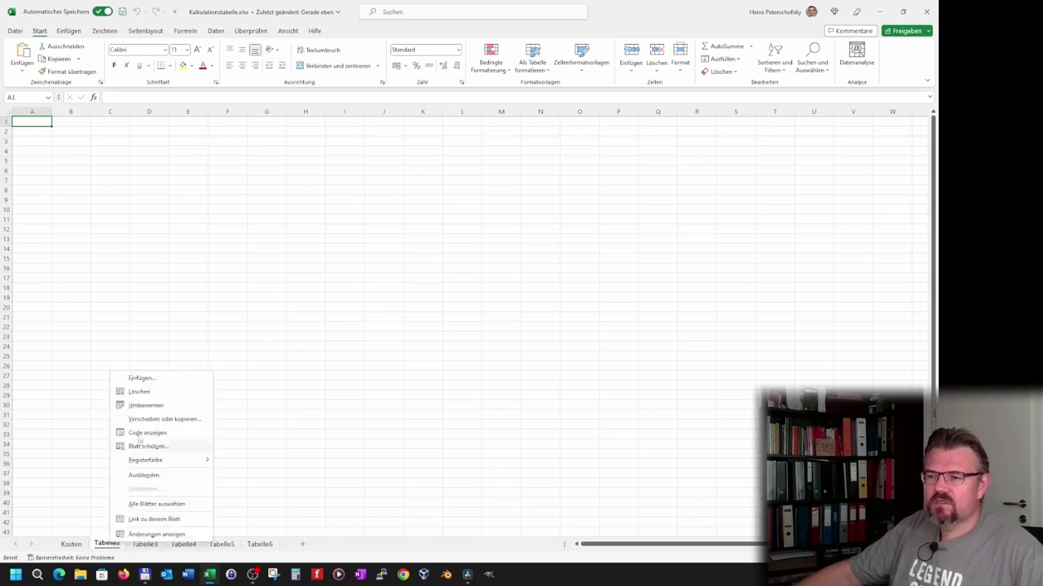
left_click(139, 392)
right_click(116, 544)
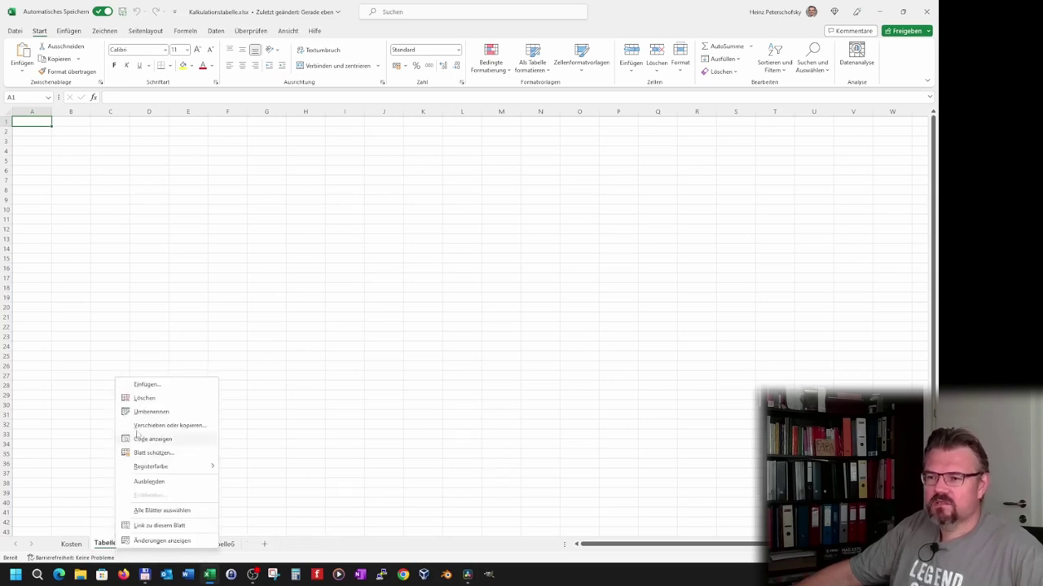
left_click(155, 398)
right_click(110, 544)
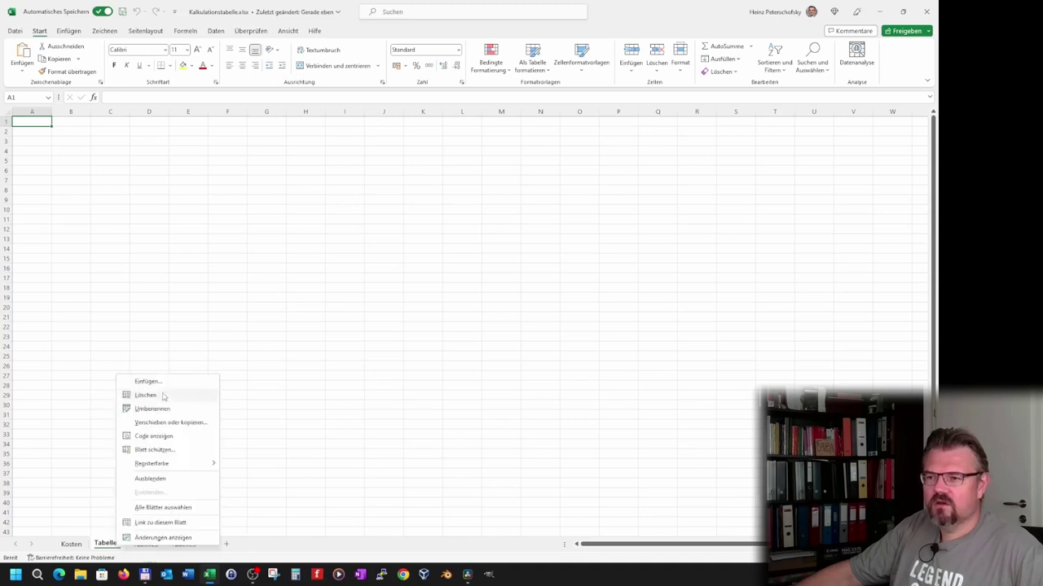
left_click(145, 395)
right_click(110, 546)
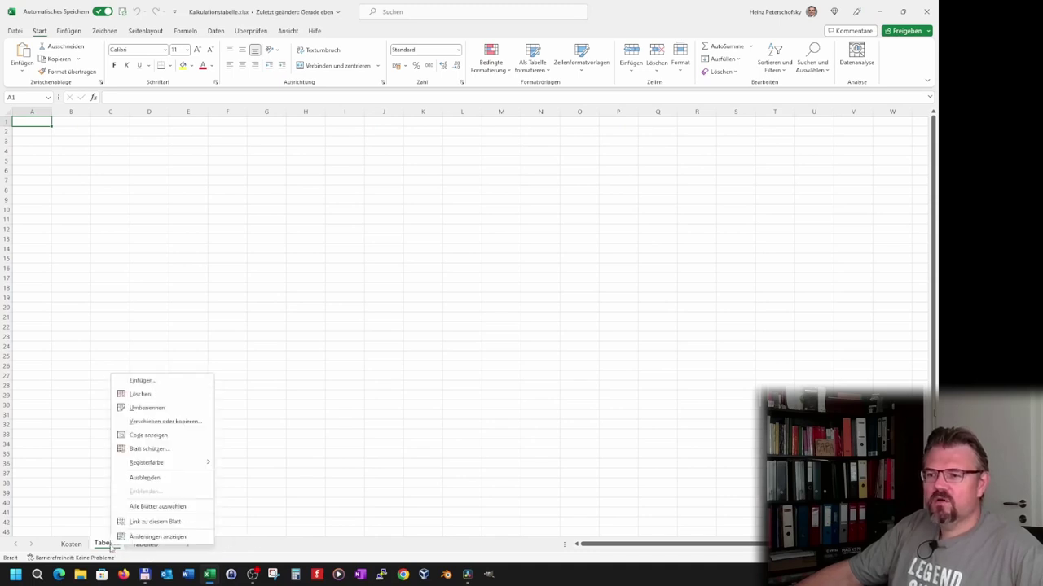
left_click(147, 397)
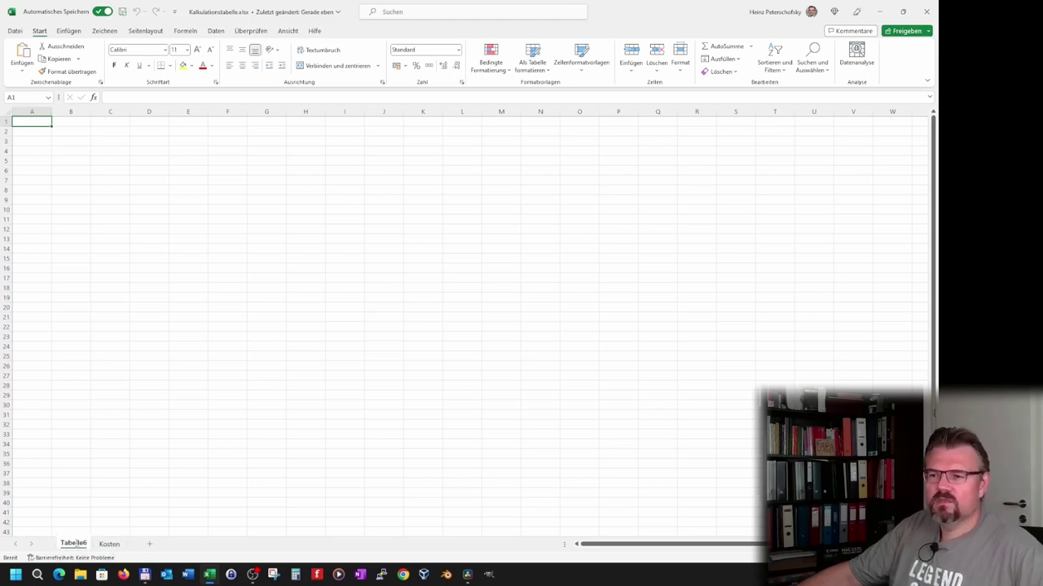
Rename the remaining Tabelle6 sheet to Angebot, then return to Kosten.
key("alt+h")
type("or")
type("A")
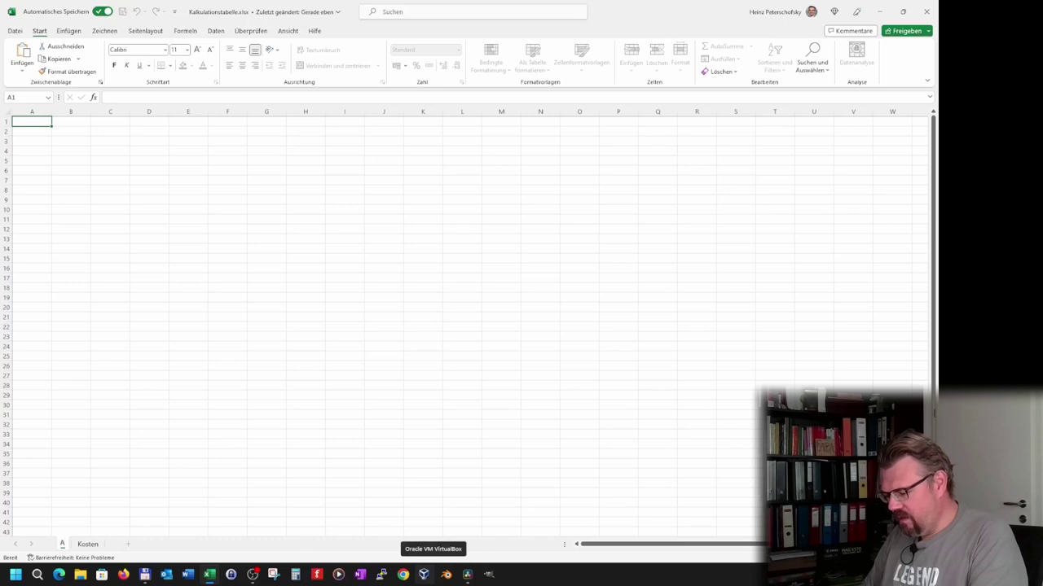
type("ngebot")
key("Return")
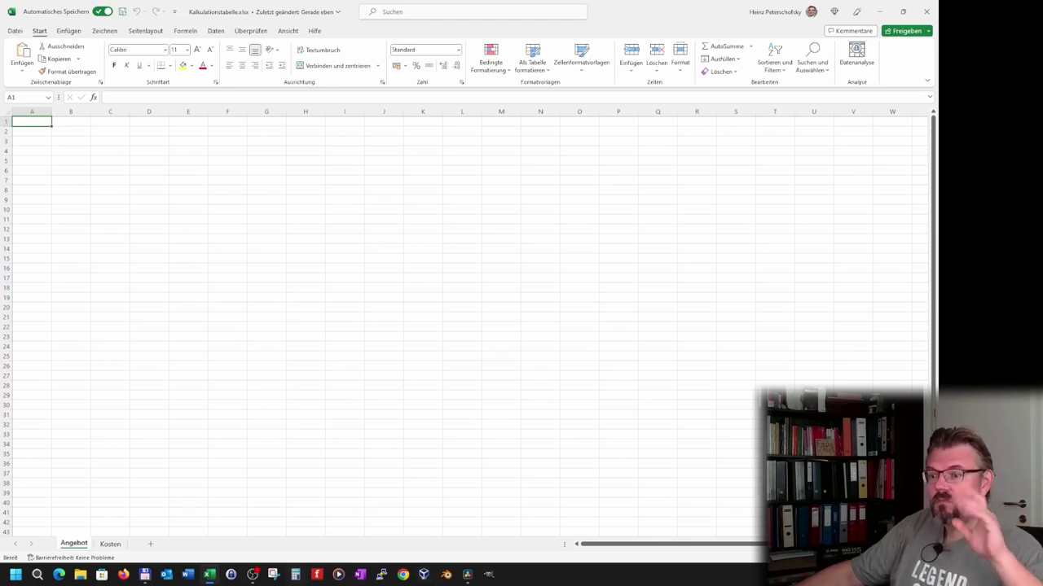
left_click(108, 544)
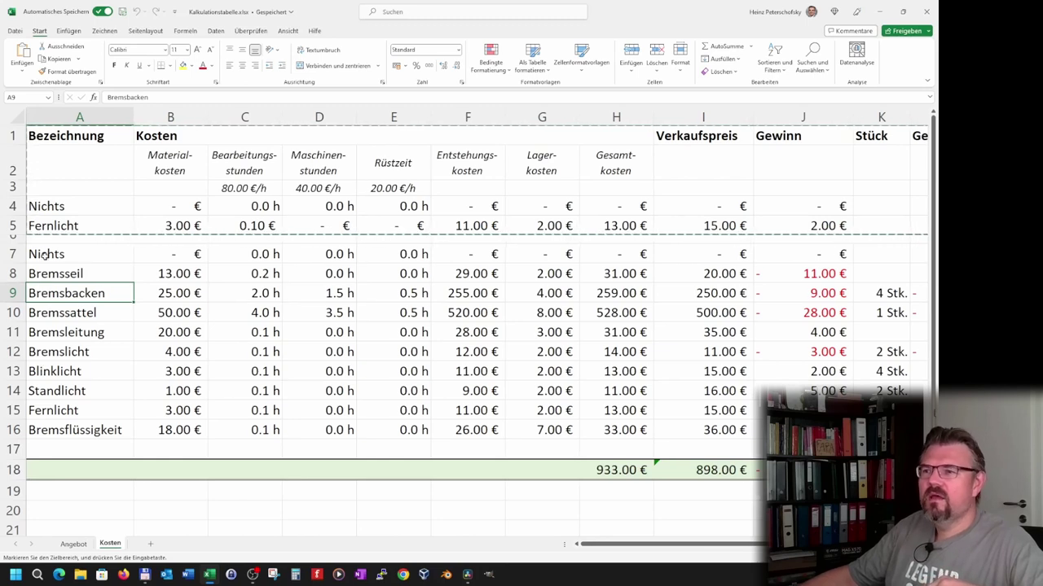
Try selecting rows 1–18 and columns A to M of the Kosten table, then clear the selection.
left_click_drag(12, 255, 7, 470)
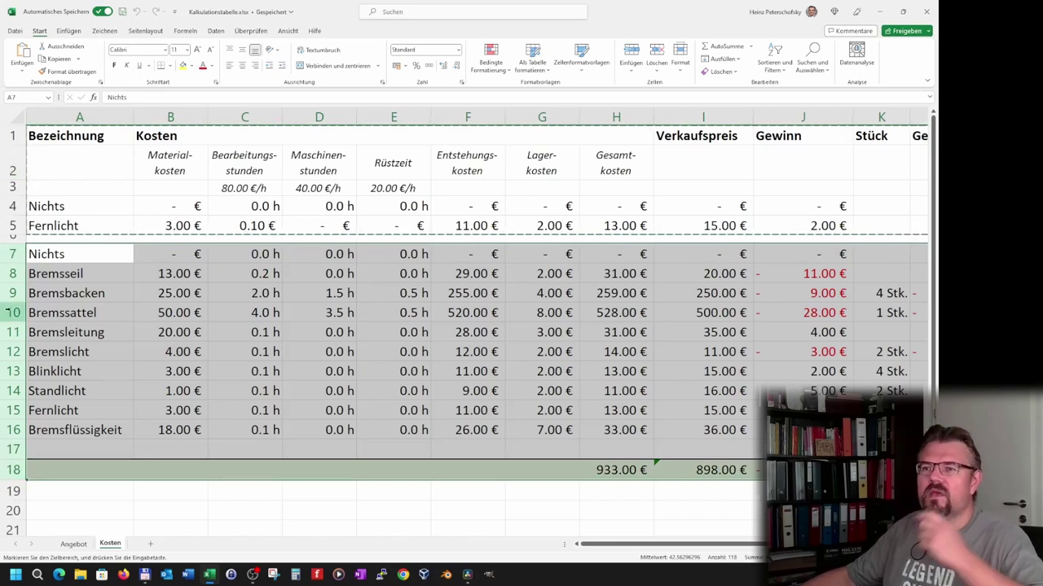
left_click(204, 338)
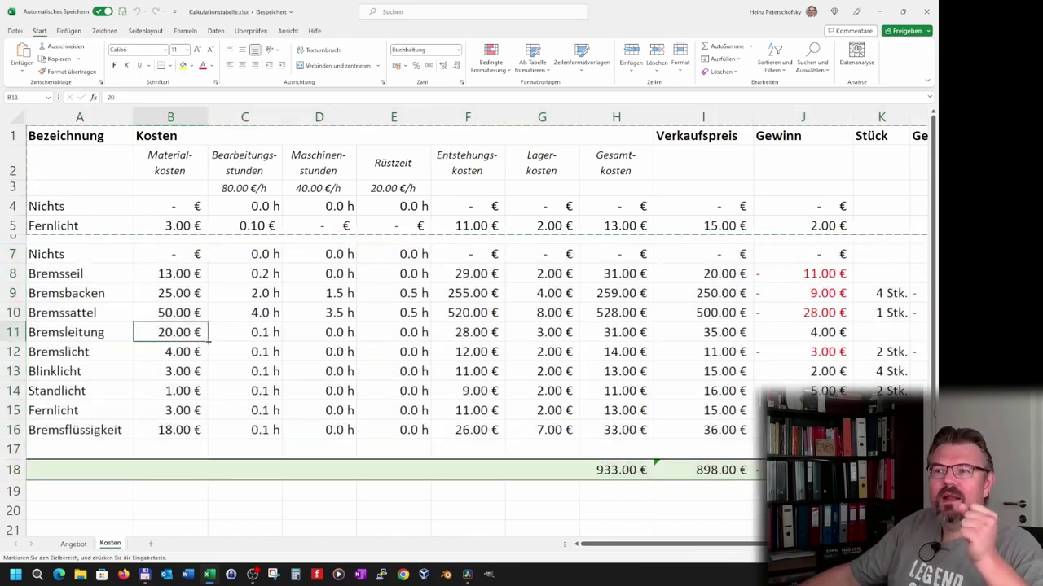
left_click_drag(5, 133, 7, 470)
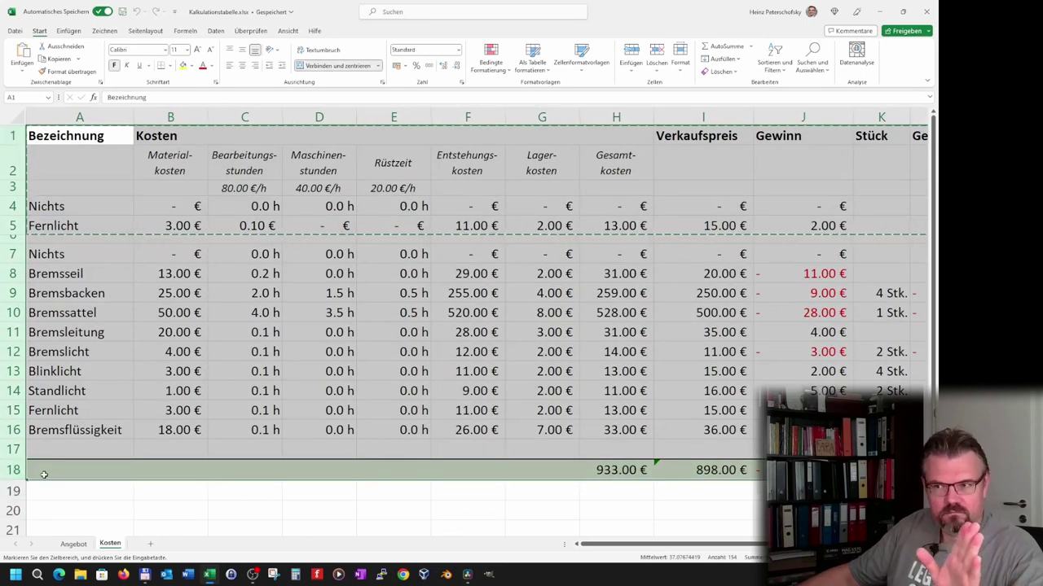
left_click(68, 120)
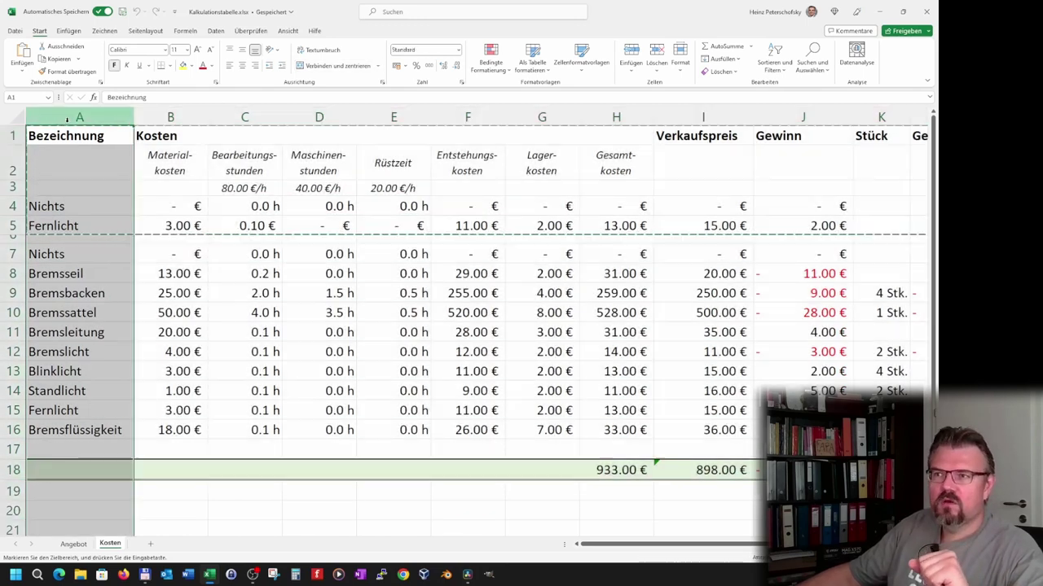
left_click(168, 114)
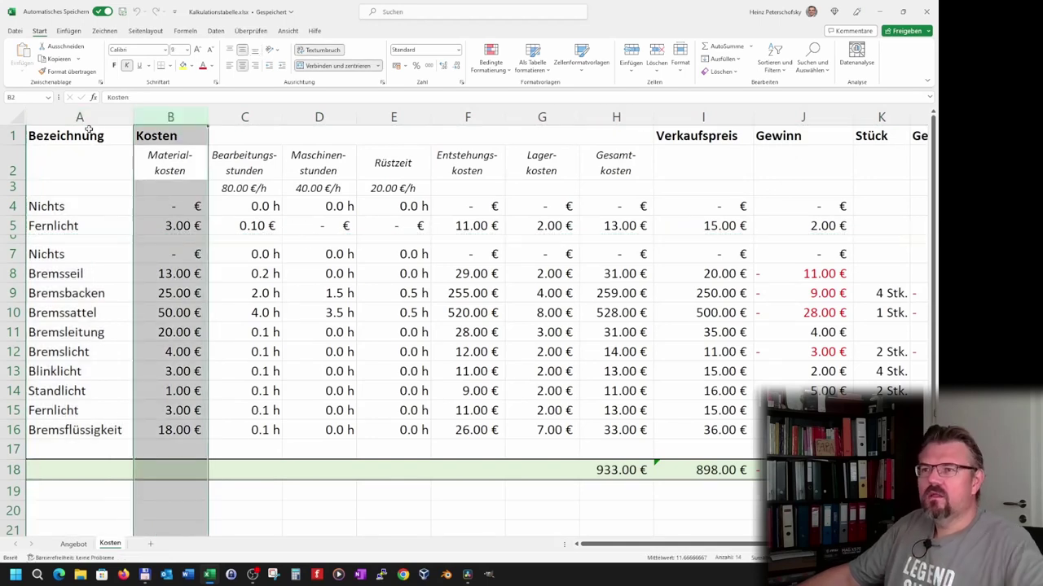
left_click(94, 120)
left_click_drag(94, 119, 744, 112)
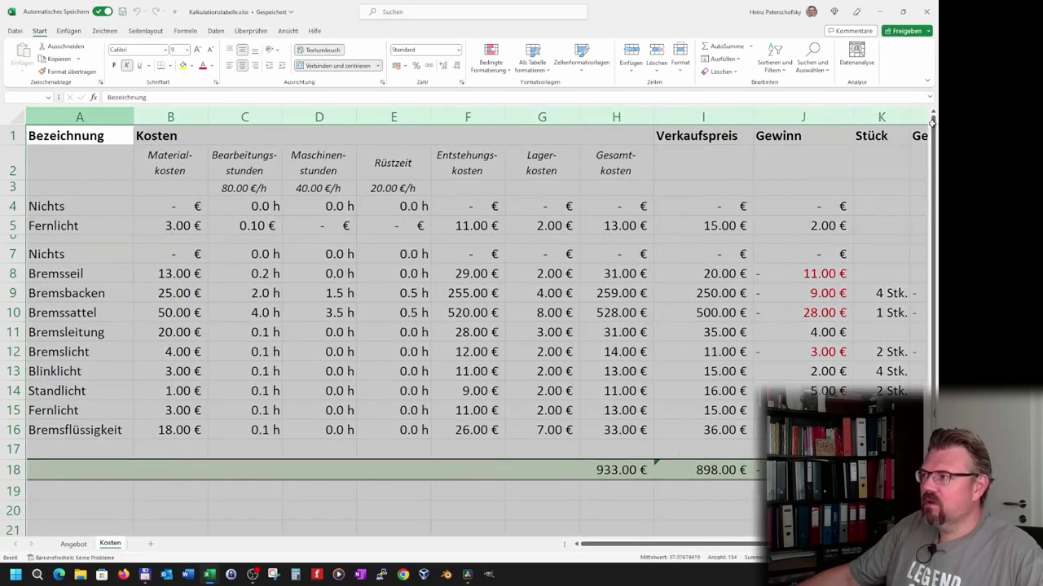
left_click(385, 327)
scroll(298, 399, "down", 5)
scroll(298, 399, "up", 5)
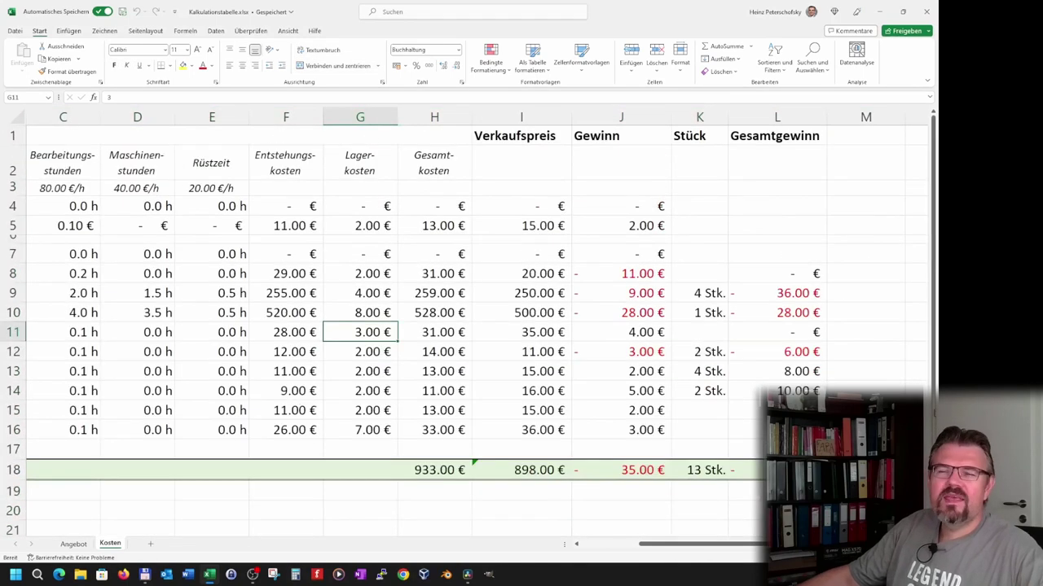
scroll(70, 121, "left", 2)
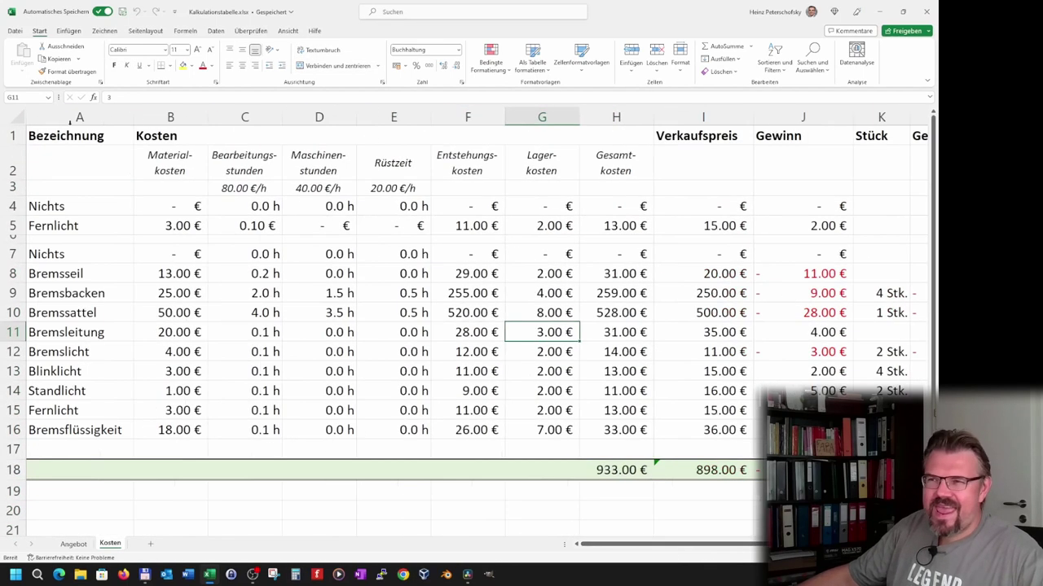
Copy the whole Kosten sheet and switch to the Angebot sheet.
left_click(16, 117)
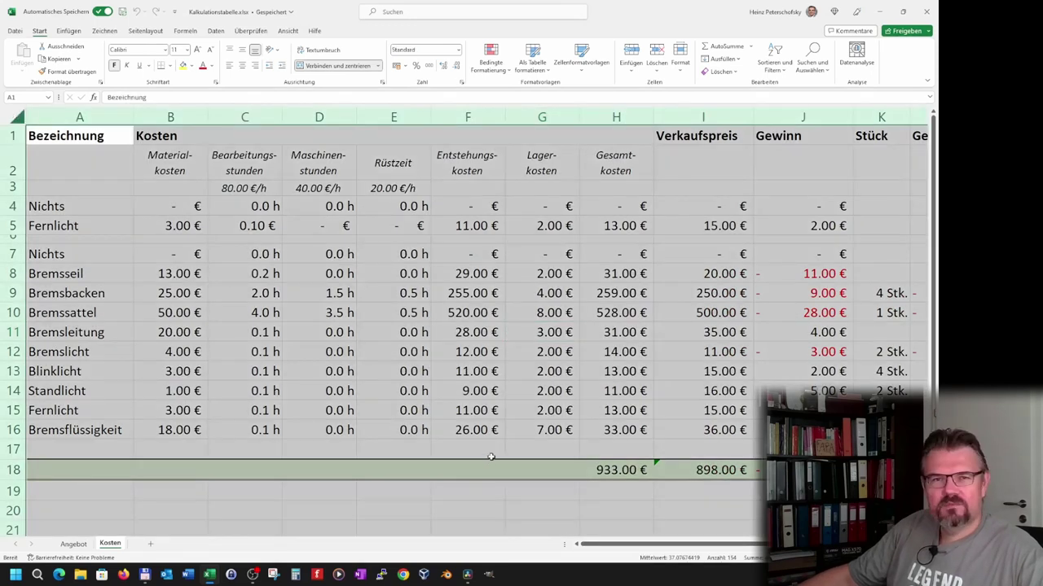
key("ctrl+c")
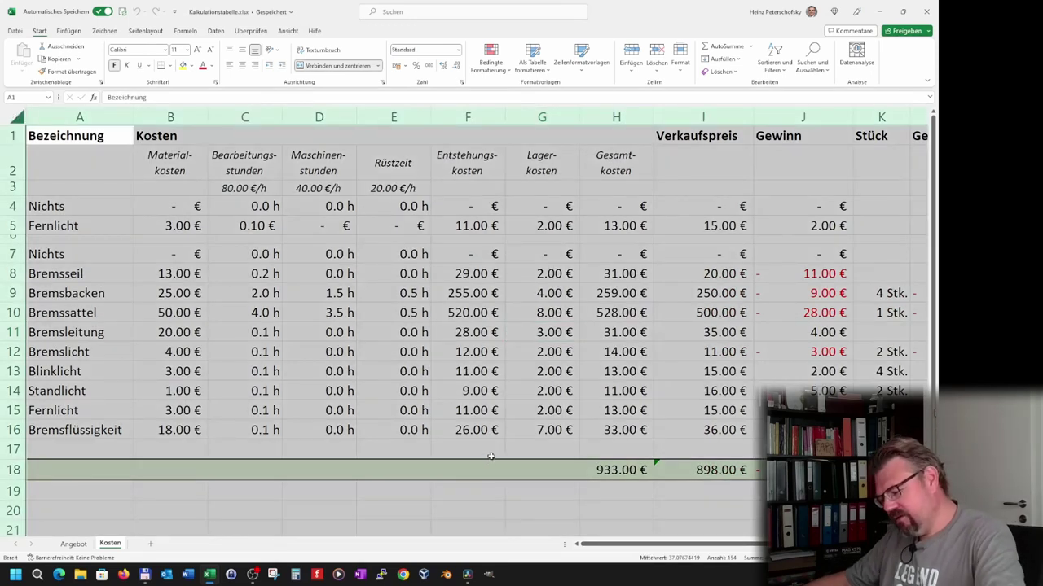
left_click(73, 544)
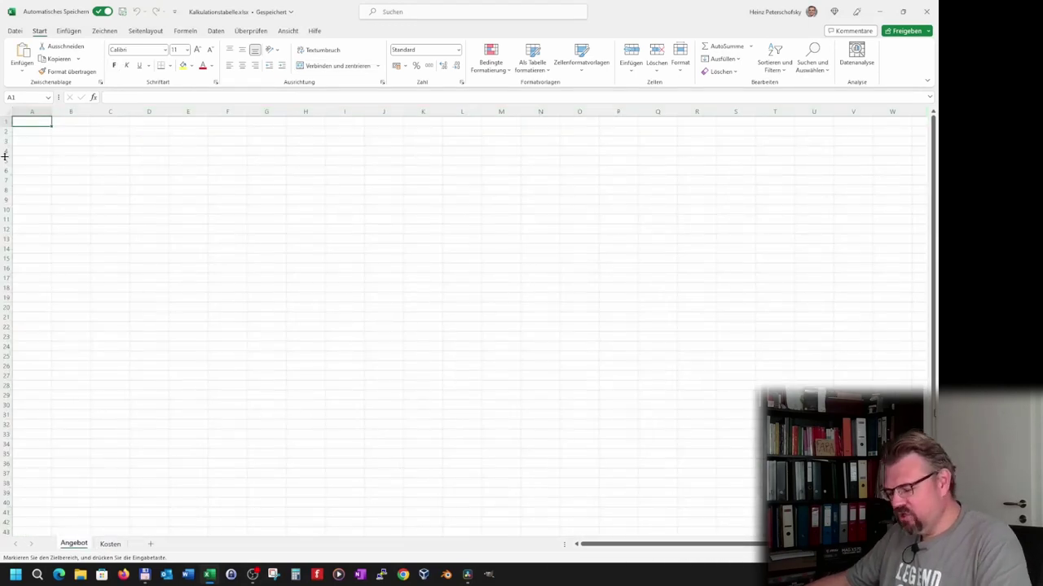
Paste the Kosten table into Angebot and zoom in to about 170%.
key("ctrl+v")
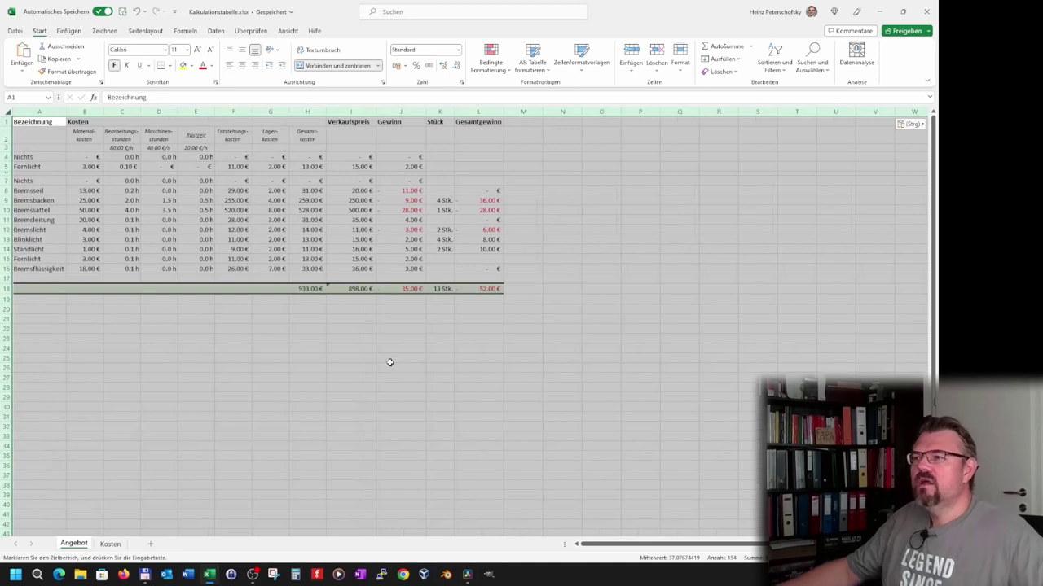
left_click(391, 363)
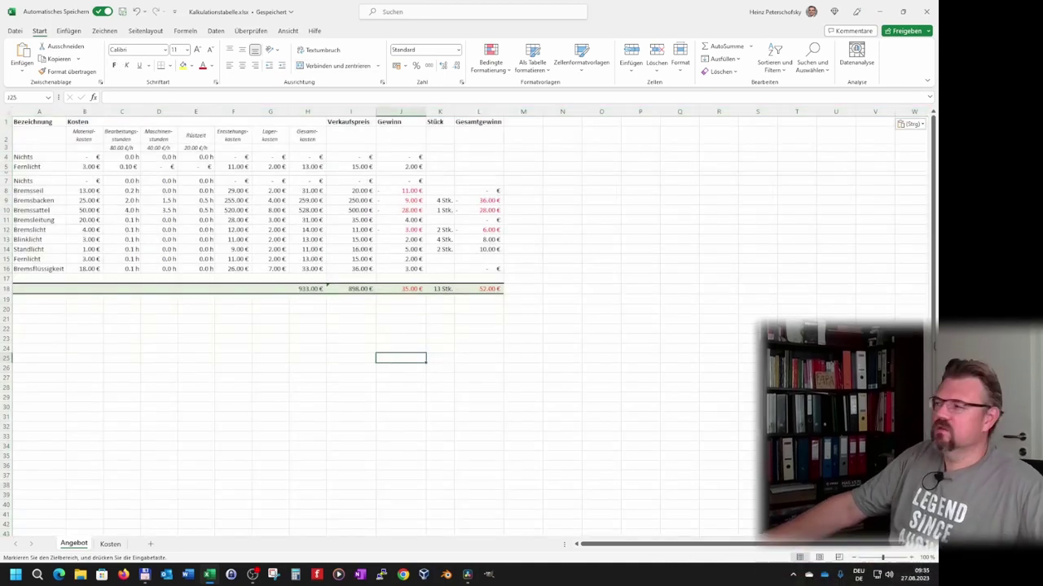
left_click(912, 558)
left_click(912, 558)
left_click(912, 558)
left_click(912, 558)
left_click(912, 558)
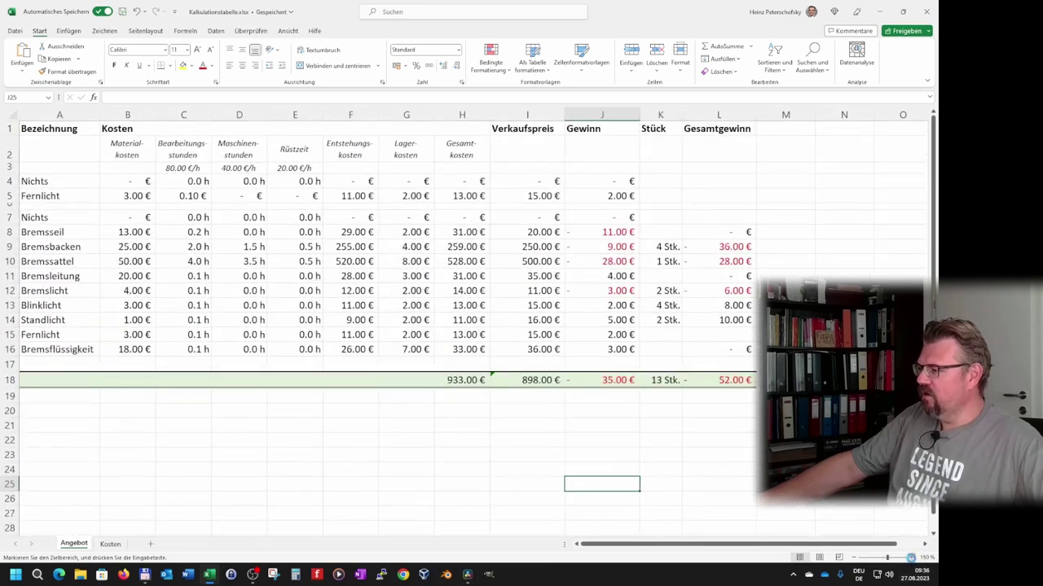
left_click(912, 557)
left_click(912, 558)
left_click(912, 558)
left_click(911, 558)
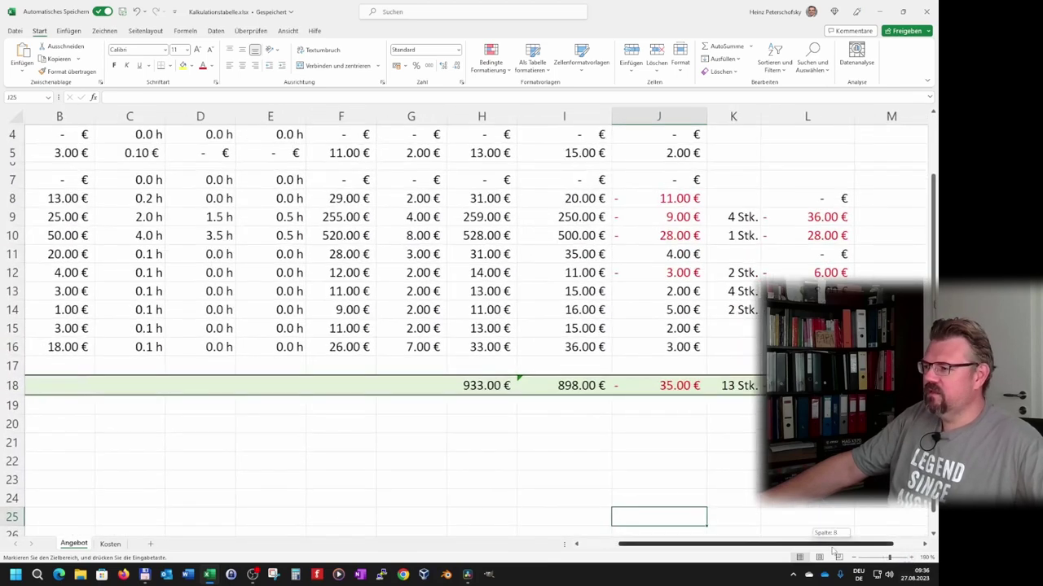
left_click_drag(733, 544, 692, 544)
left_click(206, 454)
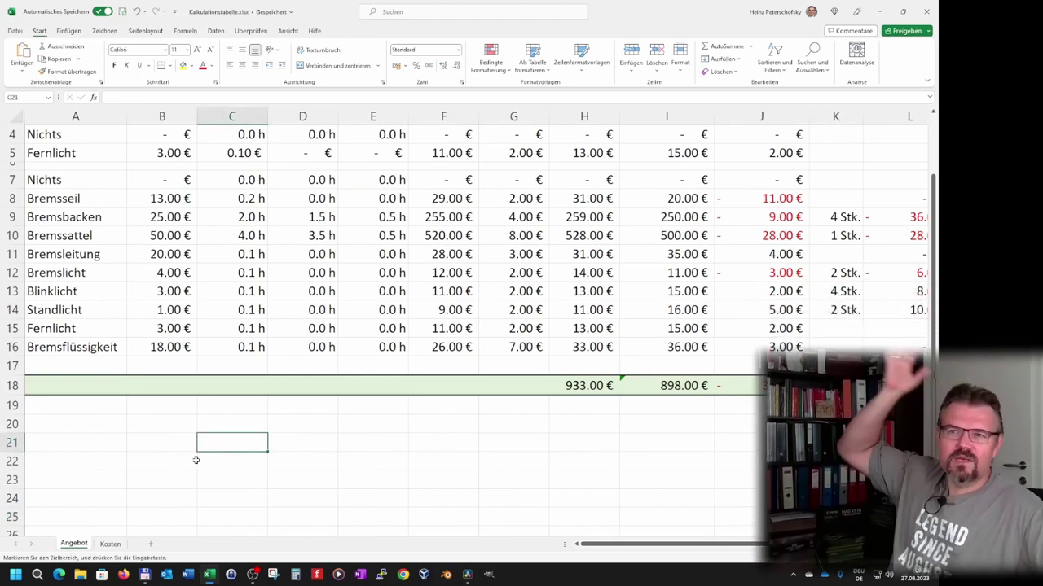
left_click(65, 179)
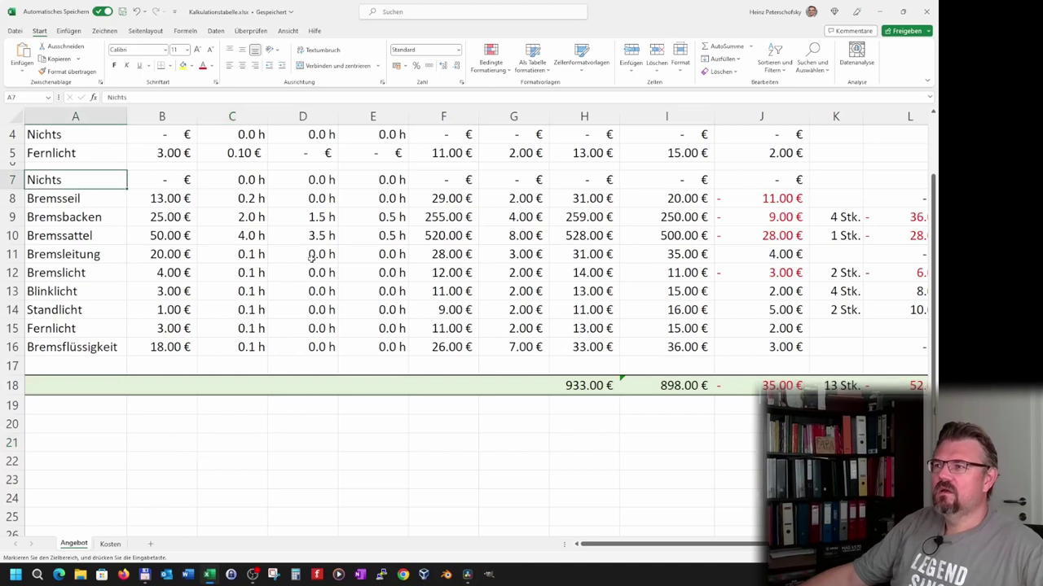
scroll(470, 321, "up", 1)
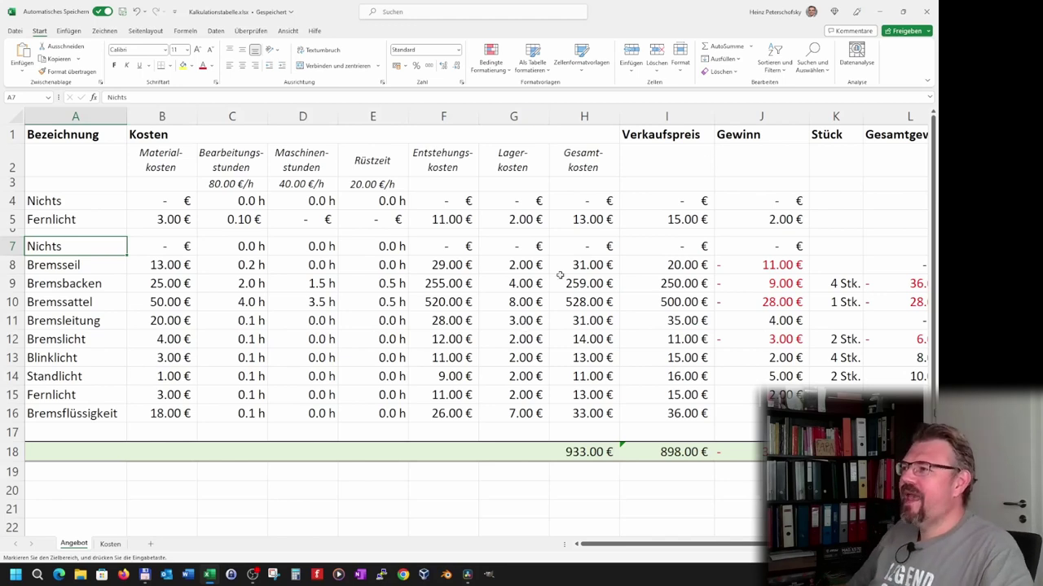
Delete the cost detail columns B through G from the Angebot sheet.
left_click_drag(588, 202, 578, 399)
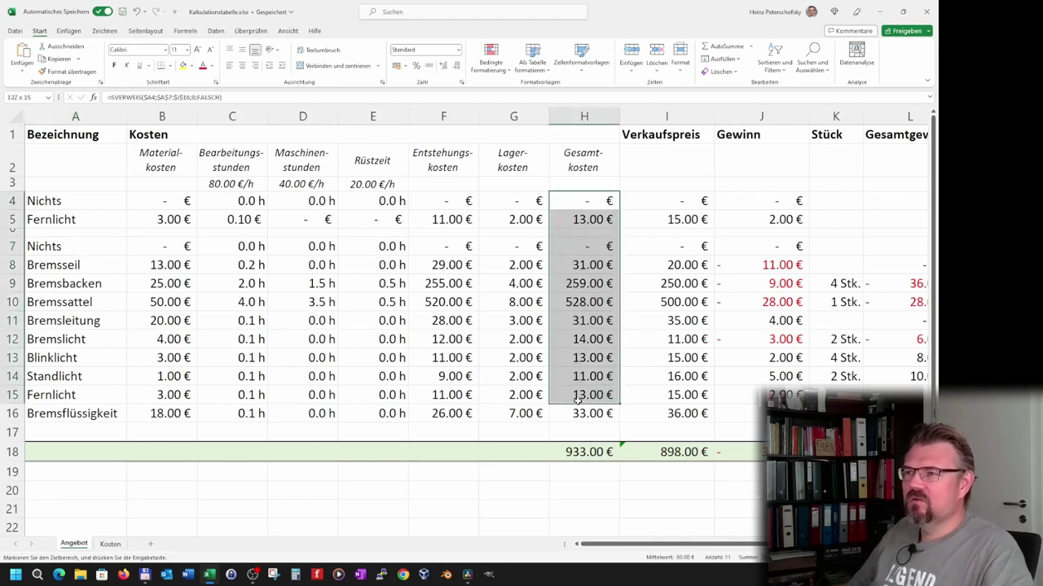
mouse_move(161, 116)
left_mouse_down()
mouse_move(480, 121)
mouse_move(515, 268)
left_mouse_up()
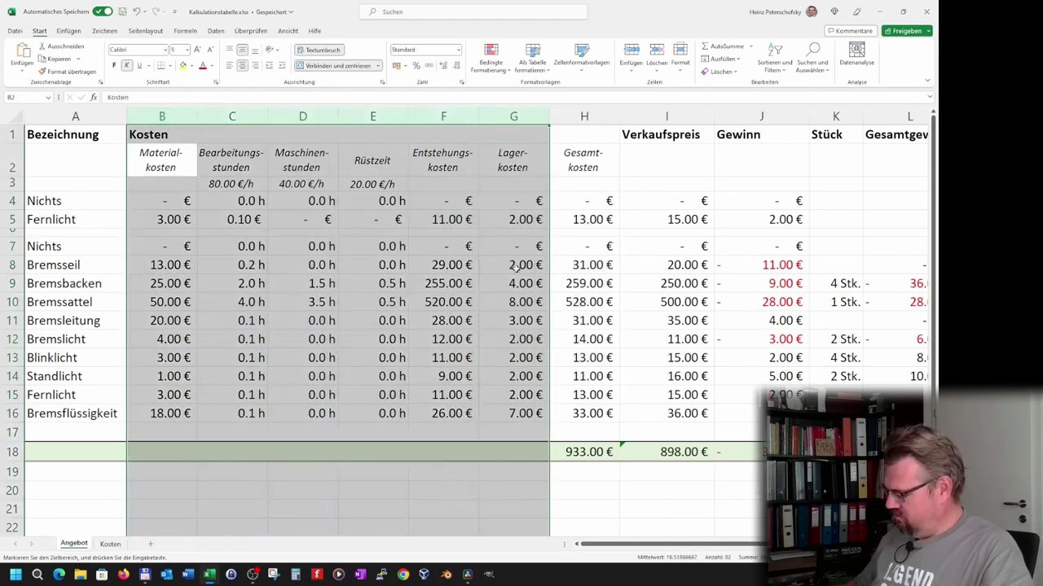
key("ctrl+minus")
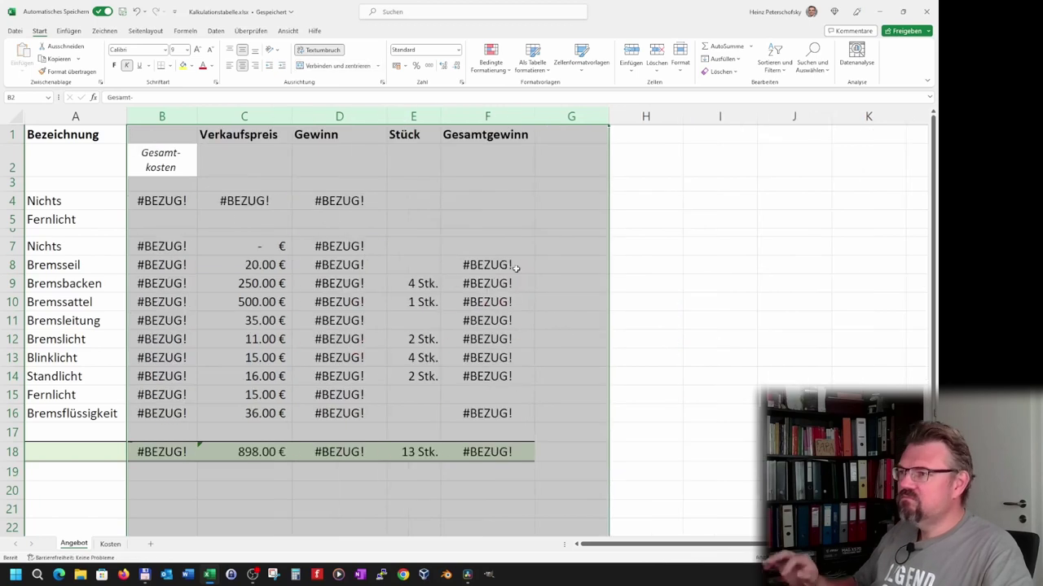
left_click(388, 314)
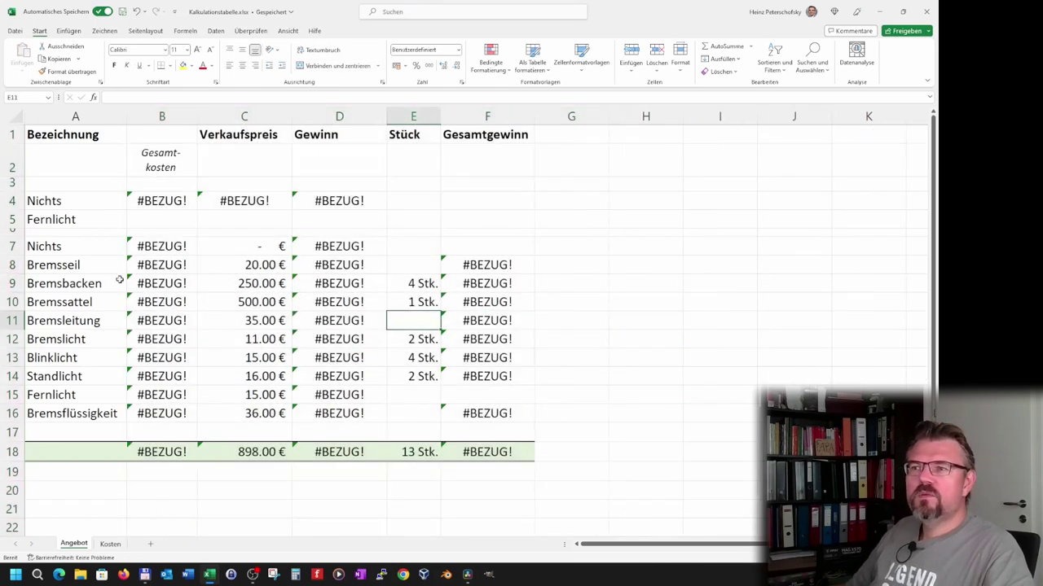
left_click(140, 249)
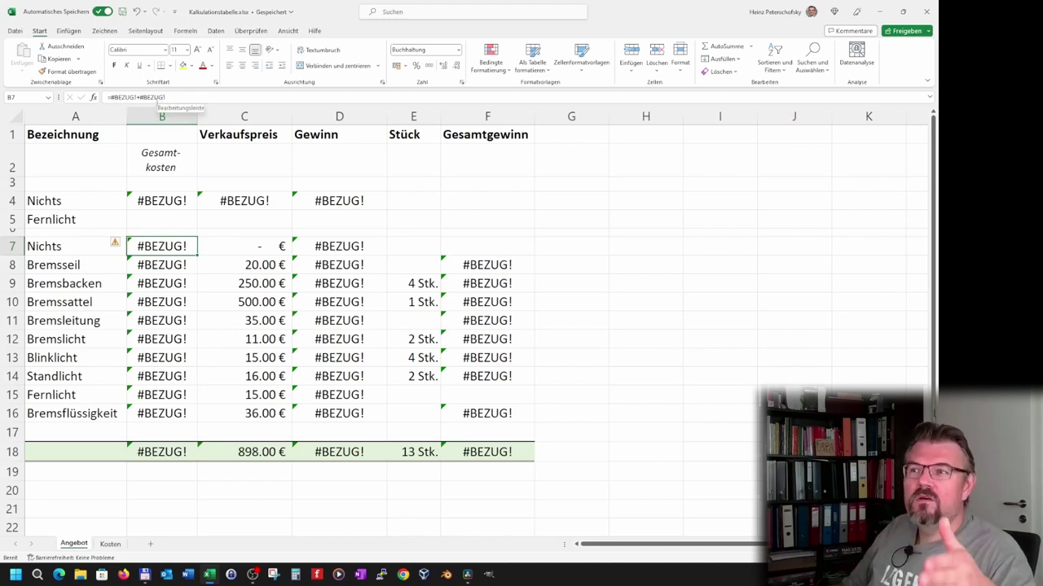
Compare with the Kosten sheet and mark B7's #BEZUG! formula for replacement.
left_click(110, 543)
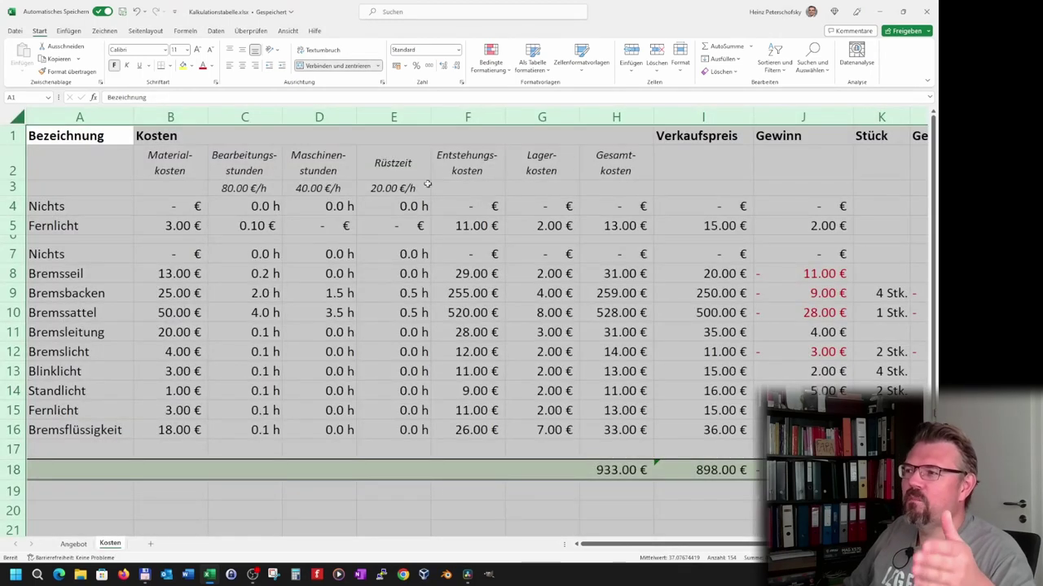
left_click(71, 544)
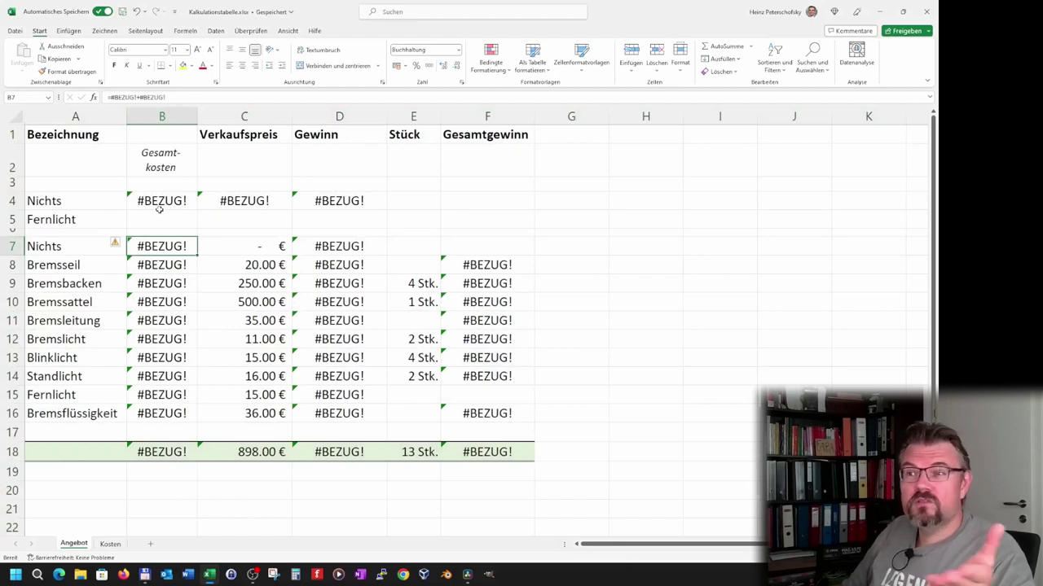
left_click(171, 316)
left_click(173, 247)
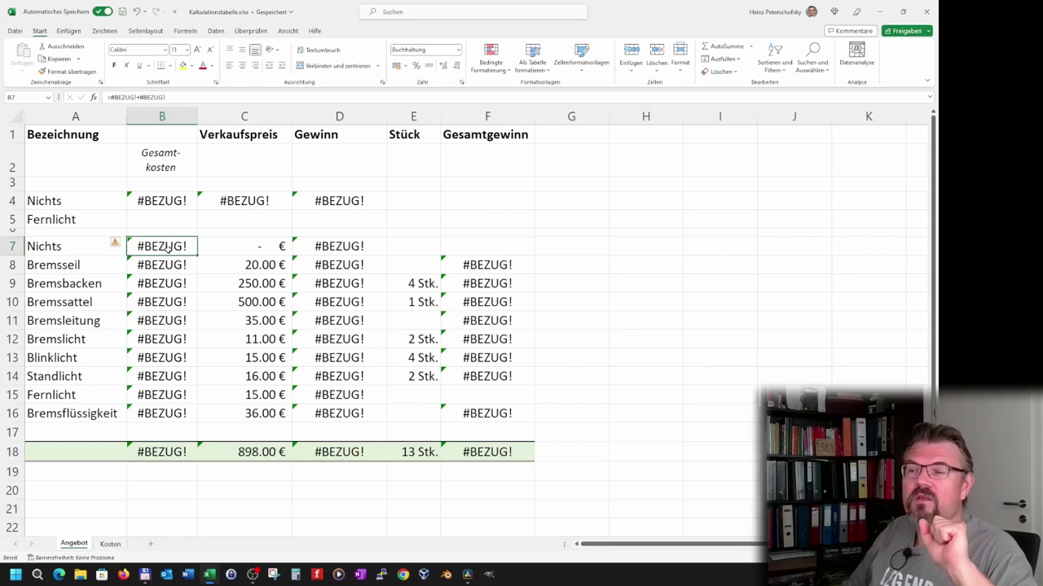
left_click_drag(166, 97, 106, 97)
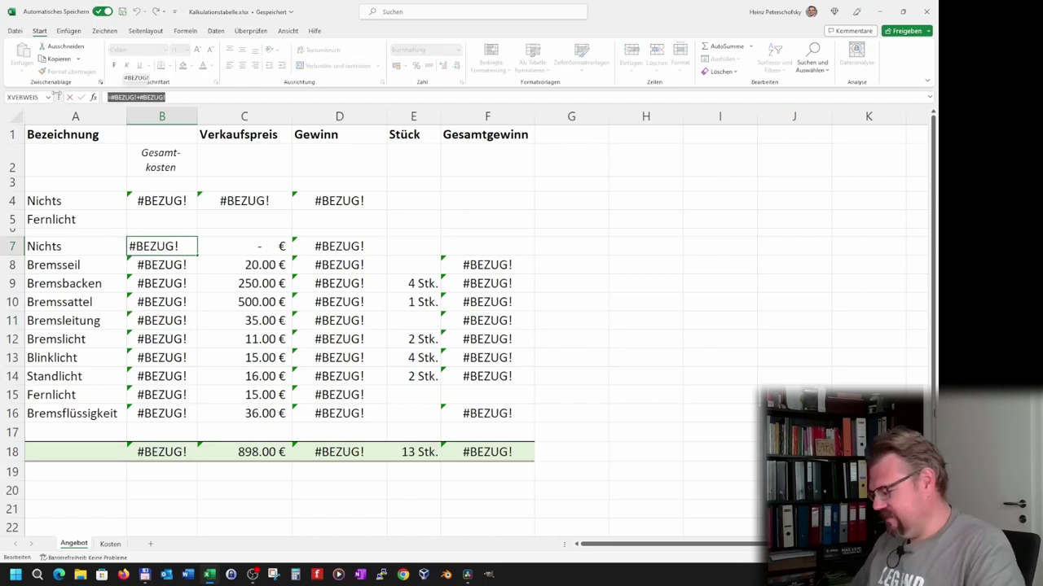
Enter =Kosten!H7 in B7 and fill it down to B16.
type("=")
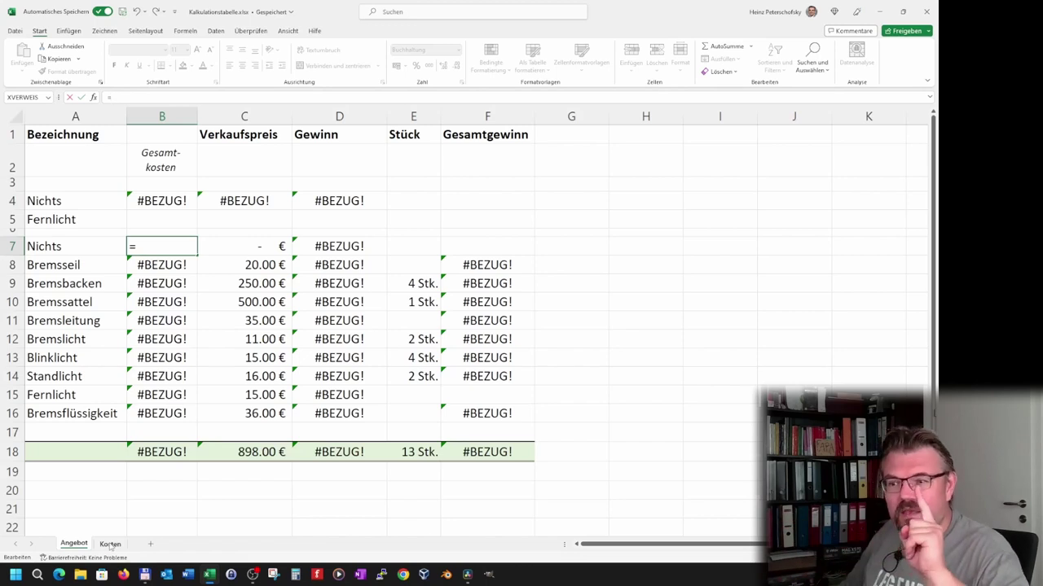
left_click(110, 544)
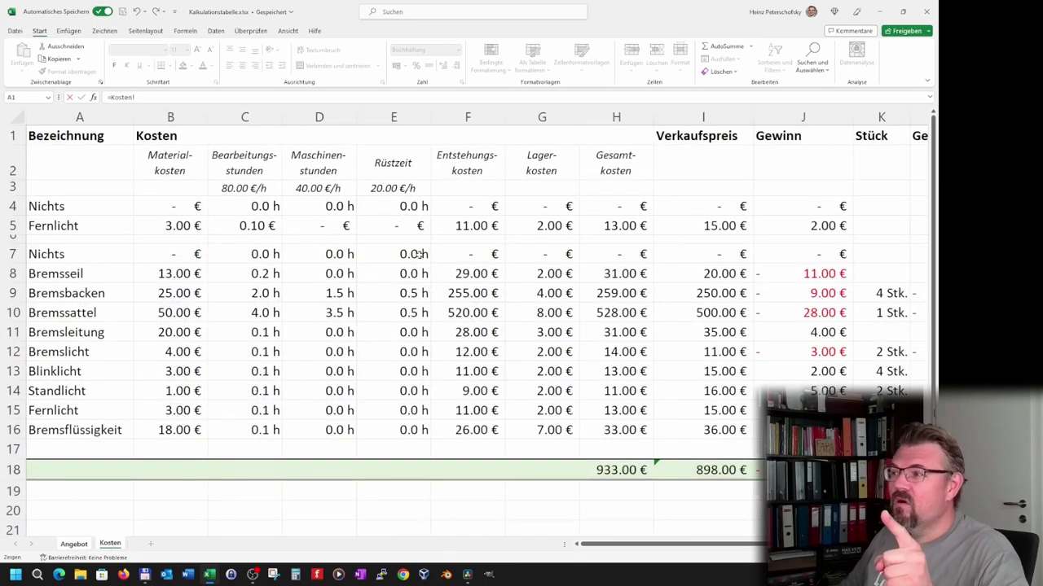
left_click(624, 254)
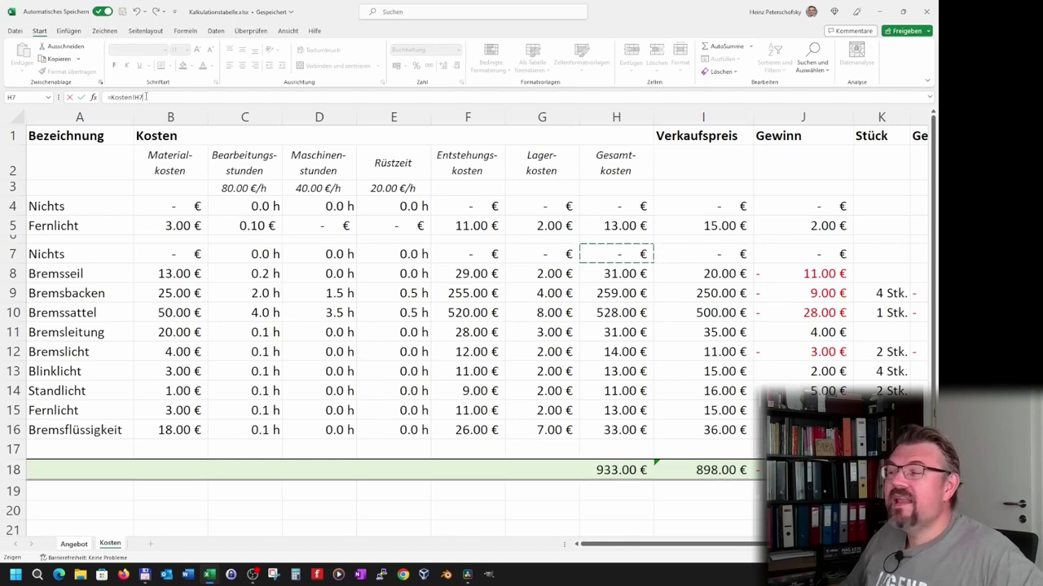
key("Return")
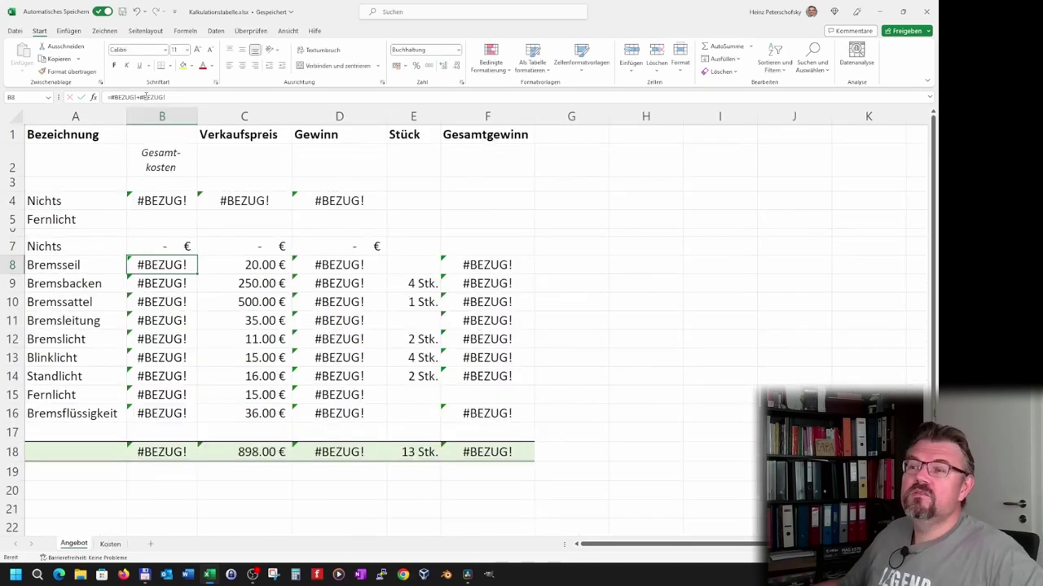
left_click(165, 251)
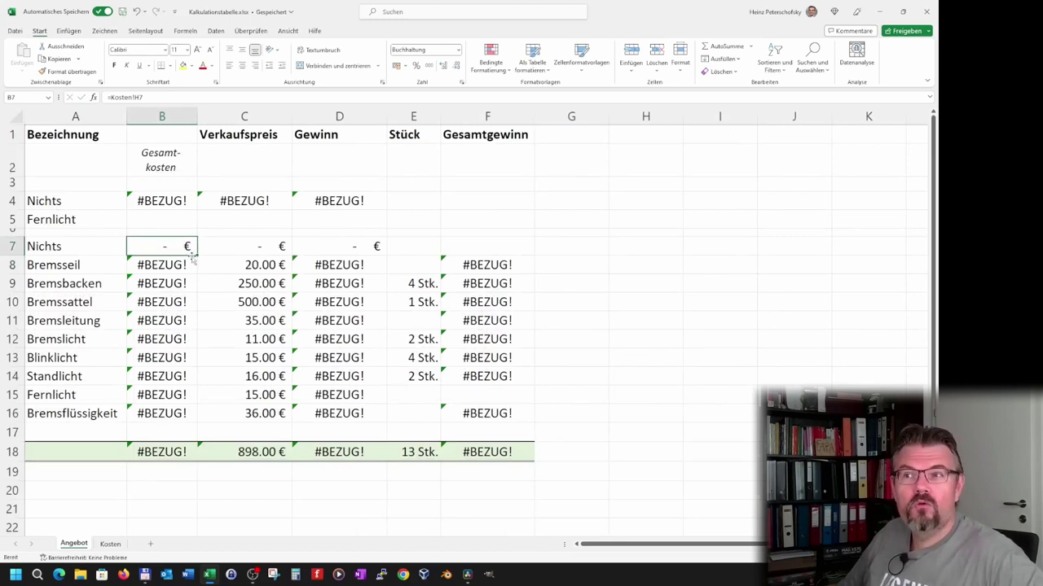
left_click_drag(198, 255, 192, 415)
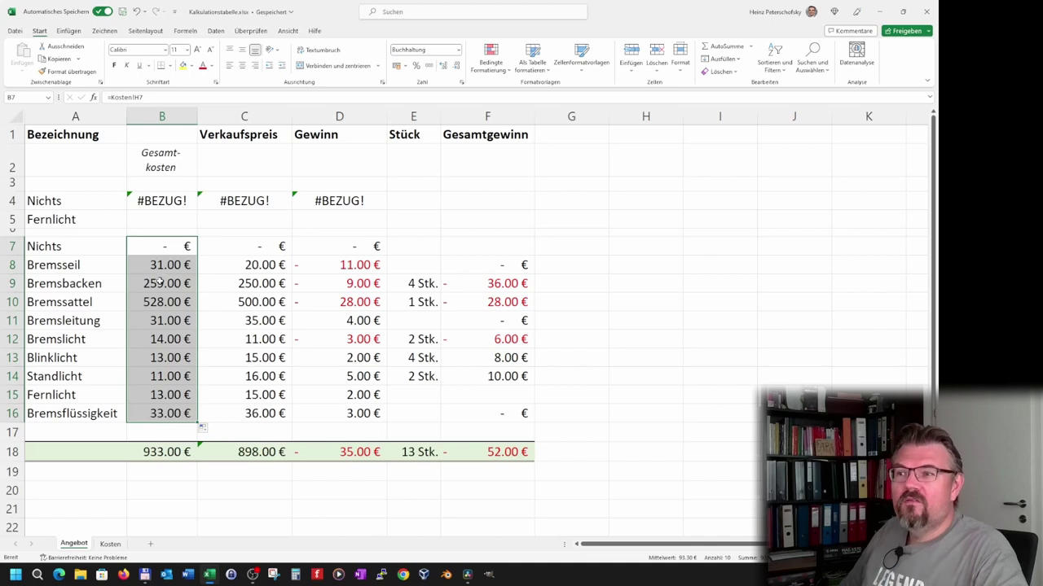
left_click(165, 263)
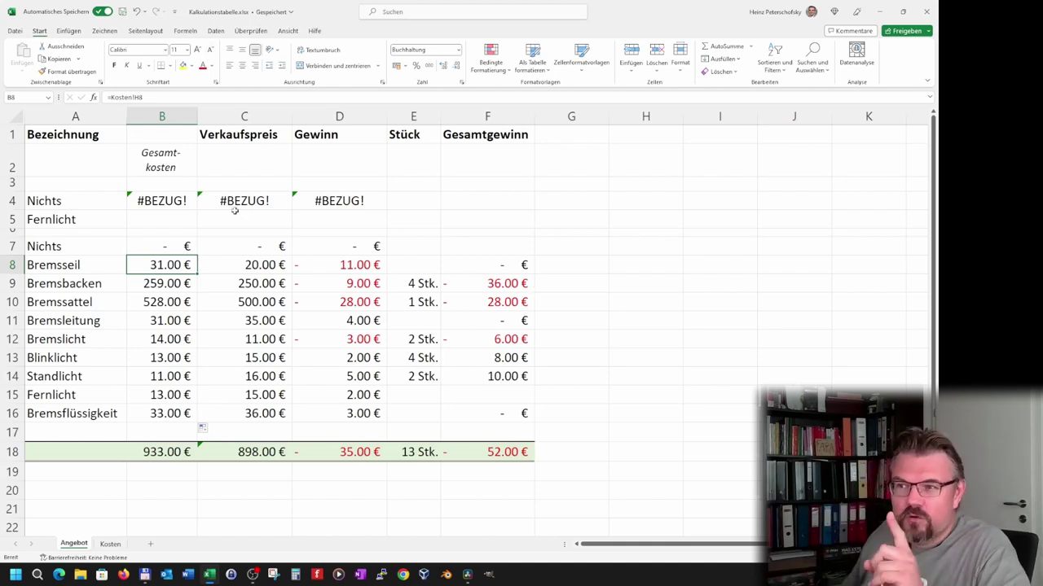
Change the Bremsseil storage cost in Kosten G8 to 4, then check Angebot row 8.
left_click(163, 320)
left_click(163, 266)
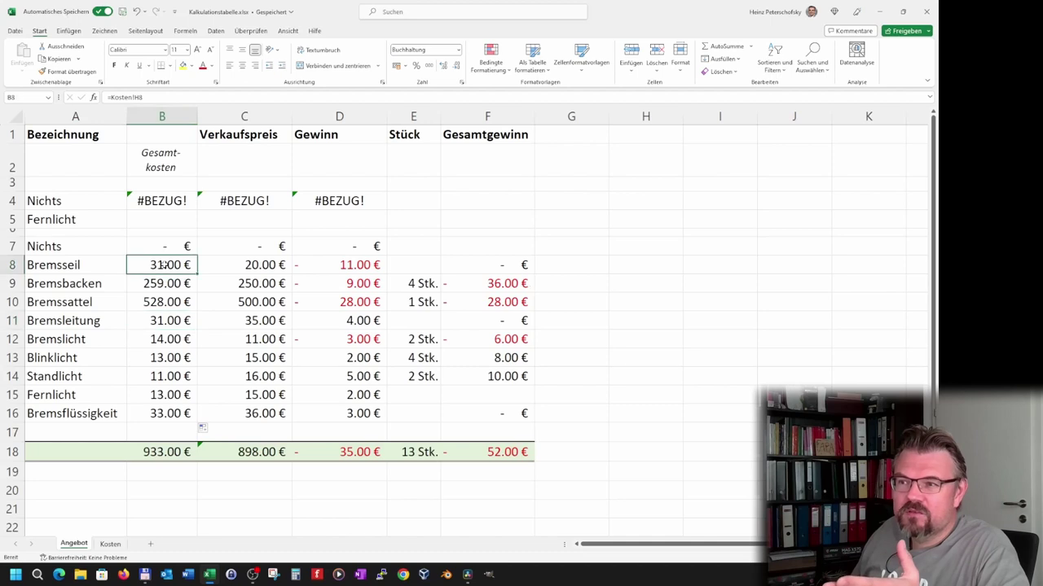
left_click(110, 544)
left_click(469, 313)
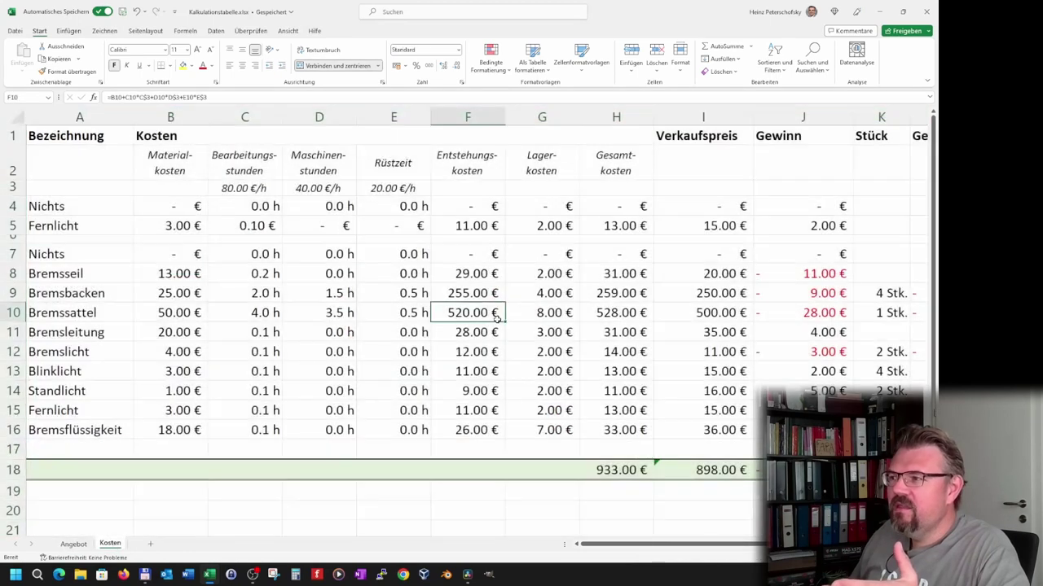
left_click(547, 276)
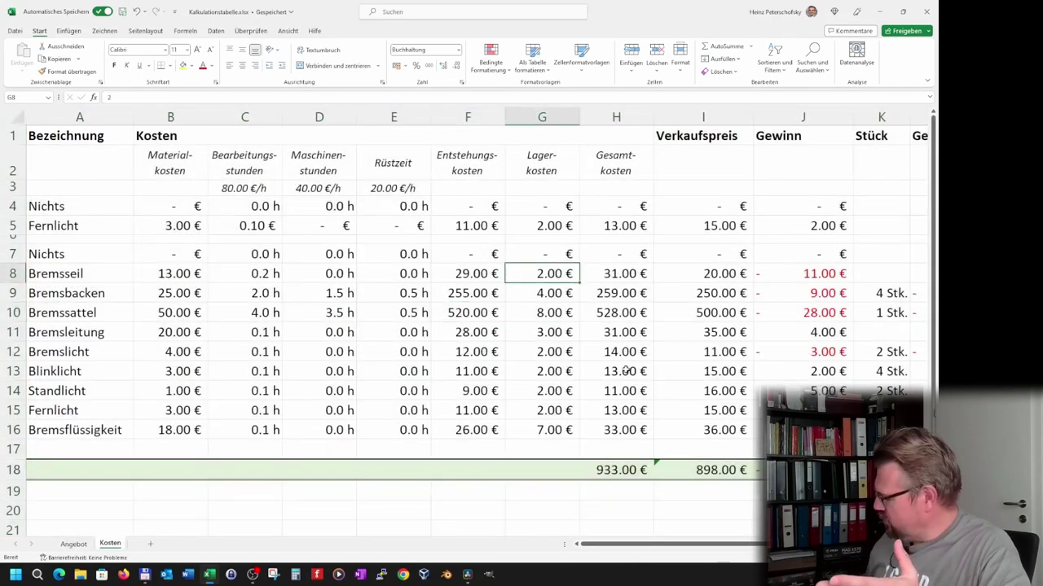
type("4")
key("Return")
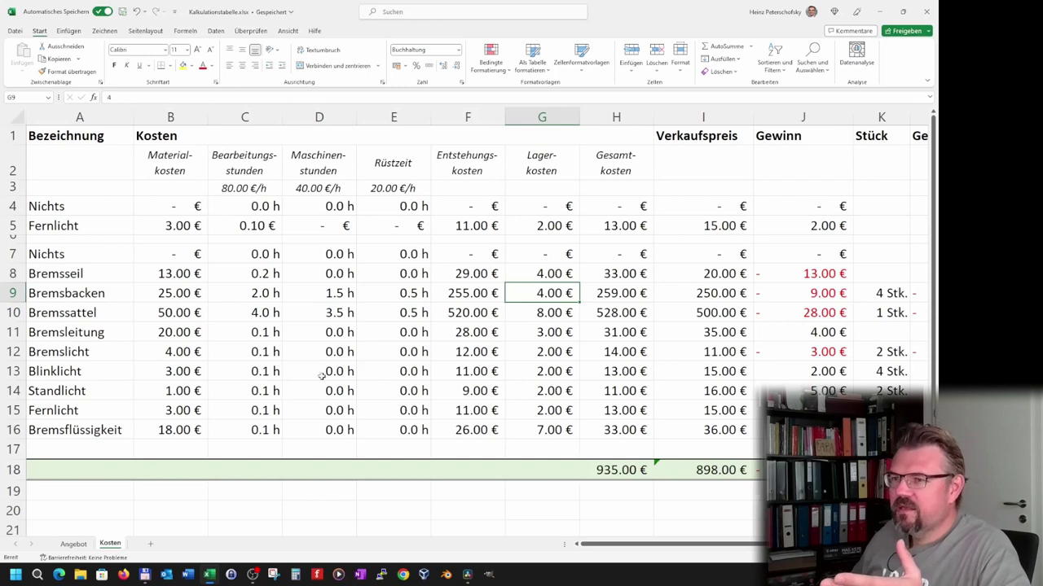
left_click(73, 544)
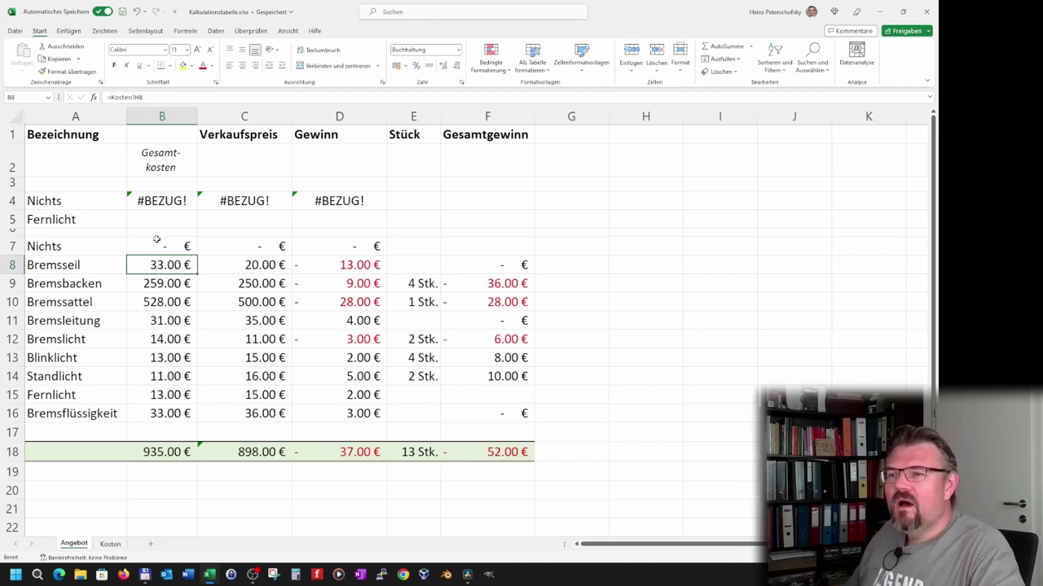
left_click(59, 266)
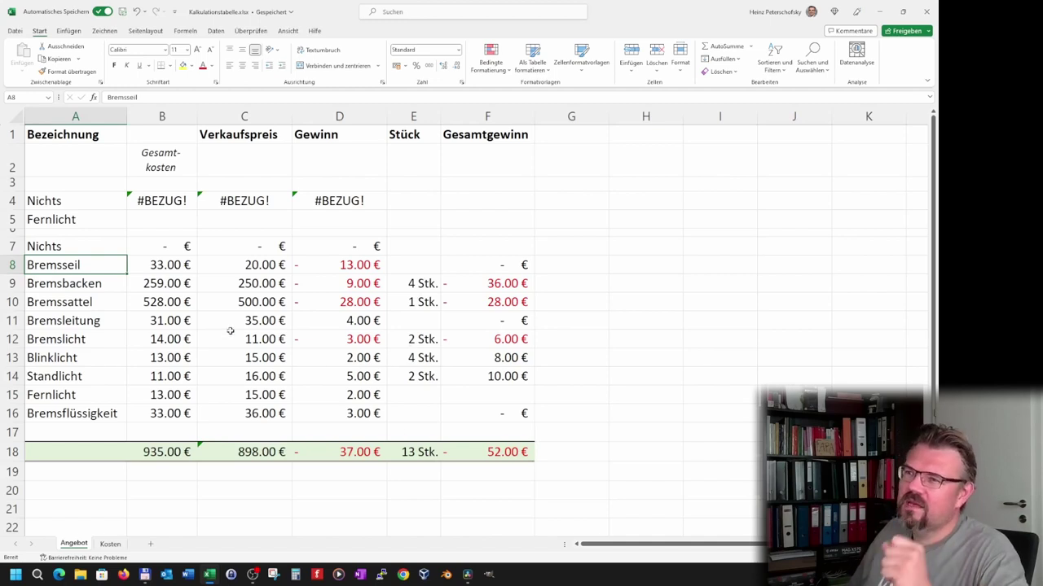
Enter the heading Kosten in B1, keeping the Gesamt-kosten note in B2.
left_click(181, 140)
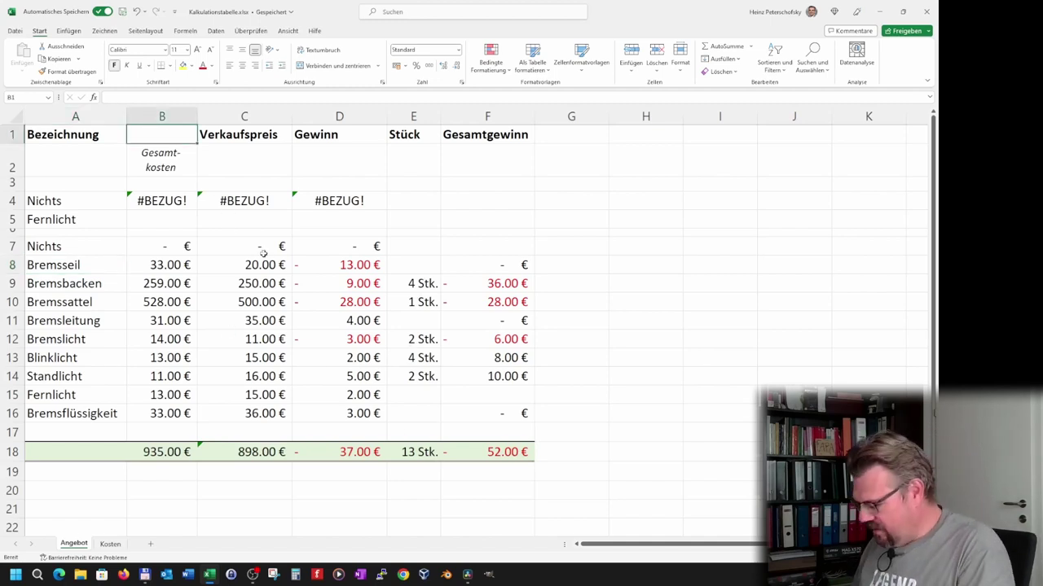
type("'Kosten")
key("Return")
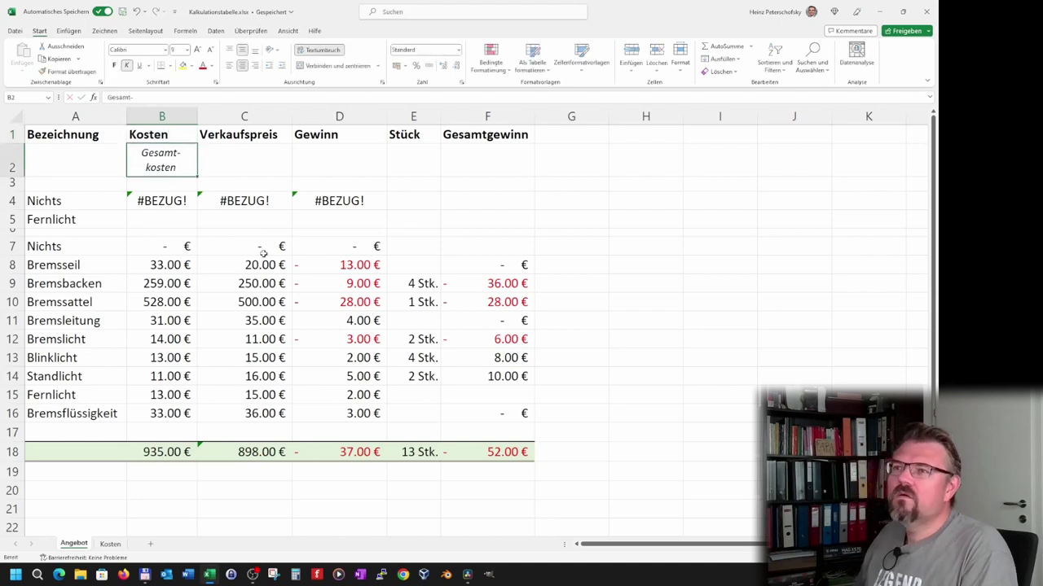
key("Delete")
key("Down")
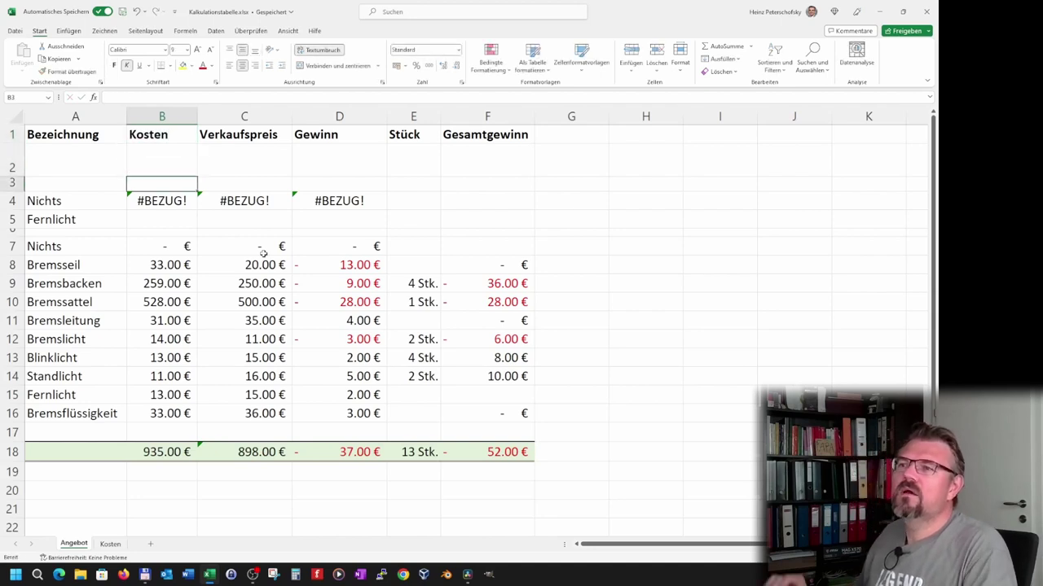
key("ctrl+z")
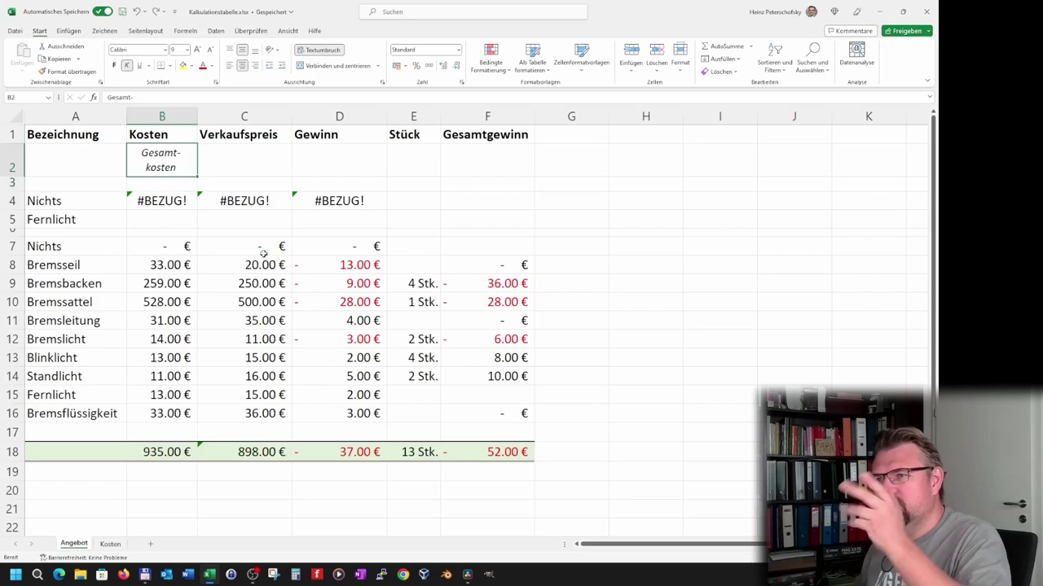
Check the selling price in C10 and A4's item dropdown without changing anything.
left_click(260, 303)
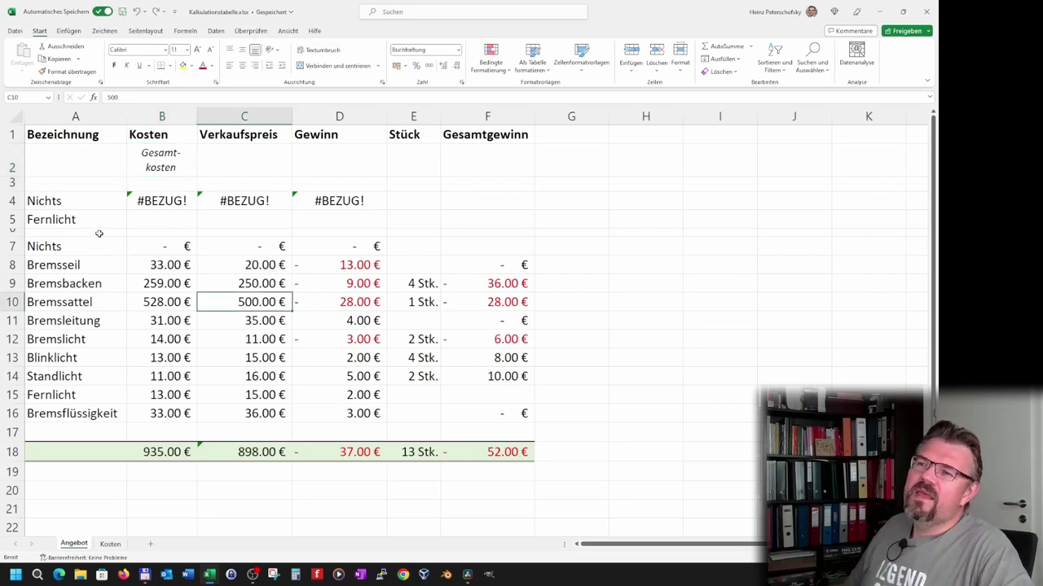
left_click(98, 206)
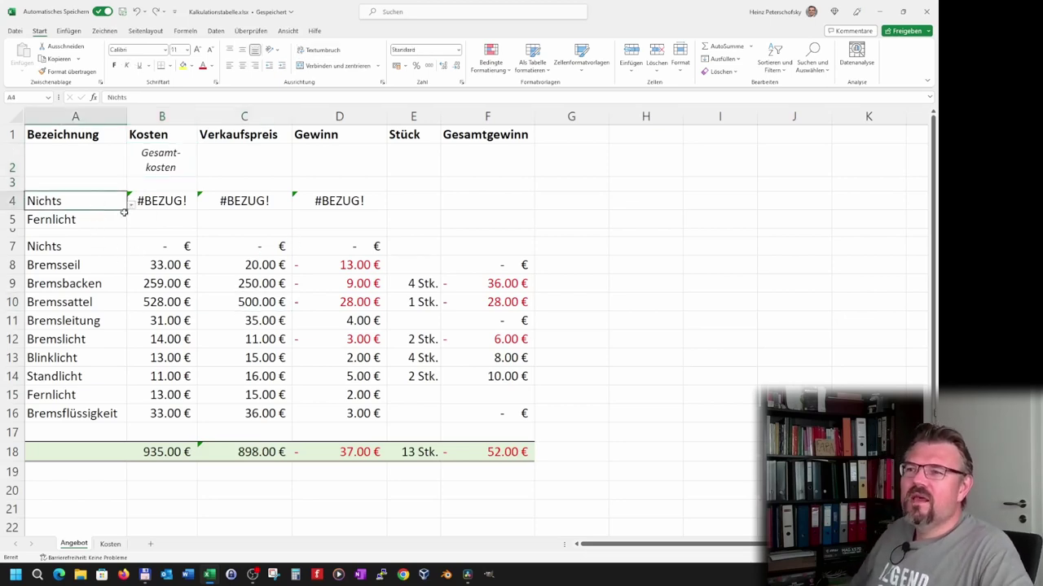
left_click(130, 205)
left_click(165, 232)
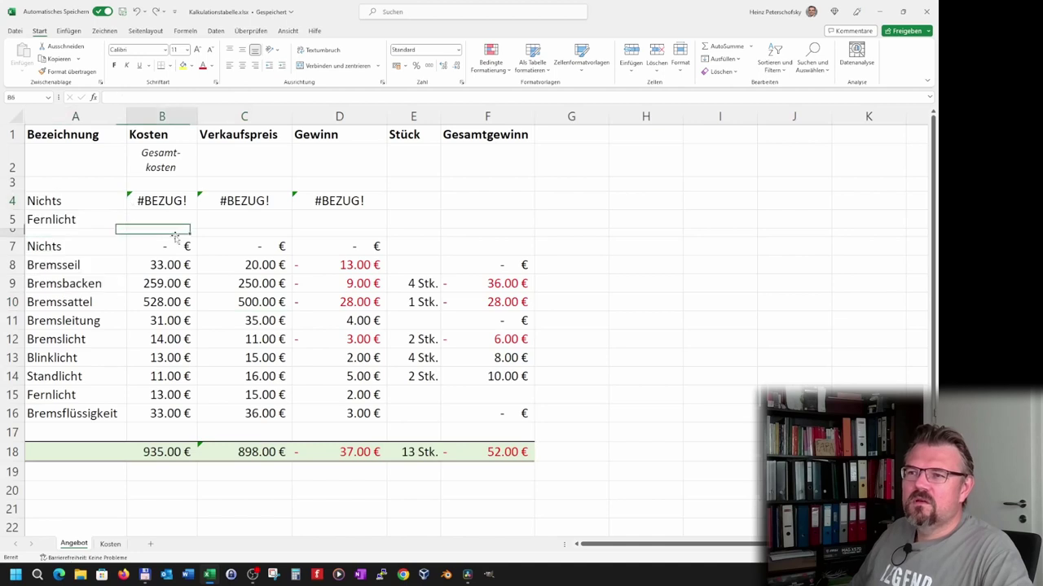
left_click(94, 202)
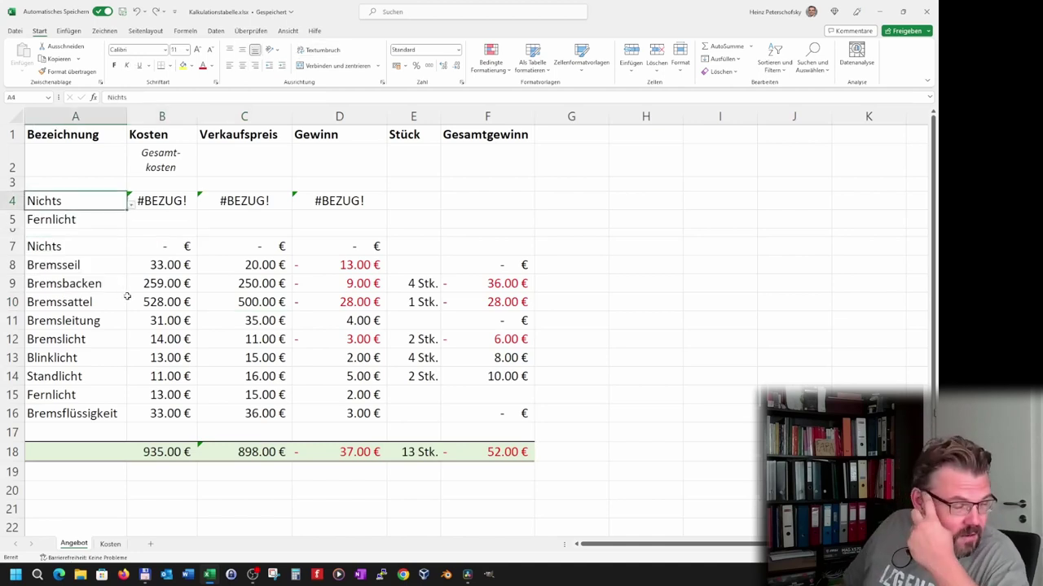
Delete the Nichts row 4 and choose Bremsflüssigkeit in A4's dropdown.
left_click(7, 200)
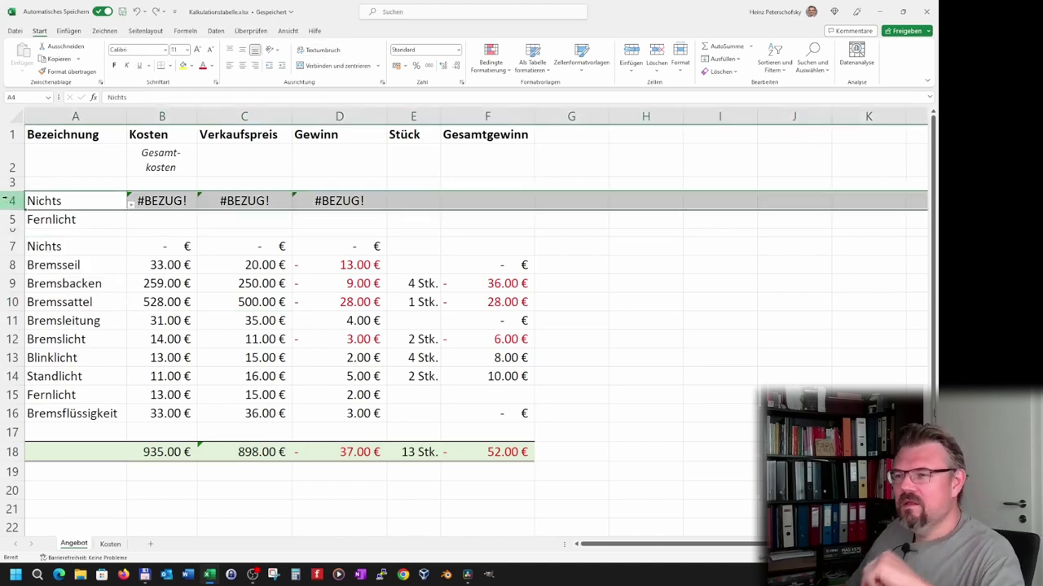
key("ctrl+minus")
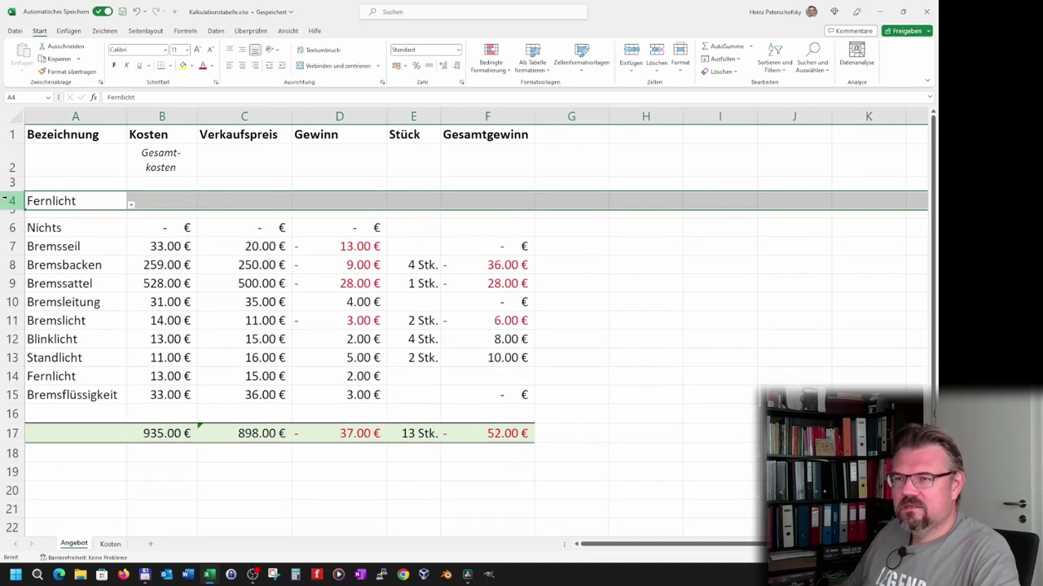
left_click(131, 202)
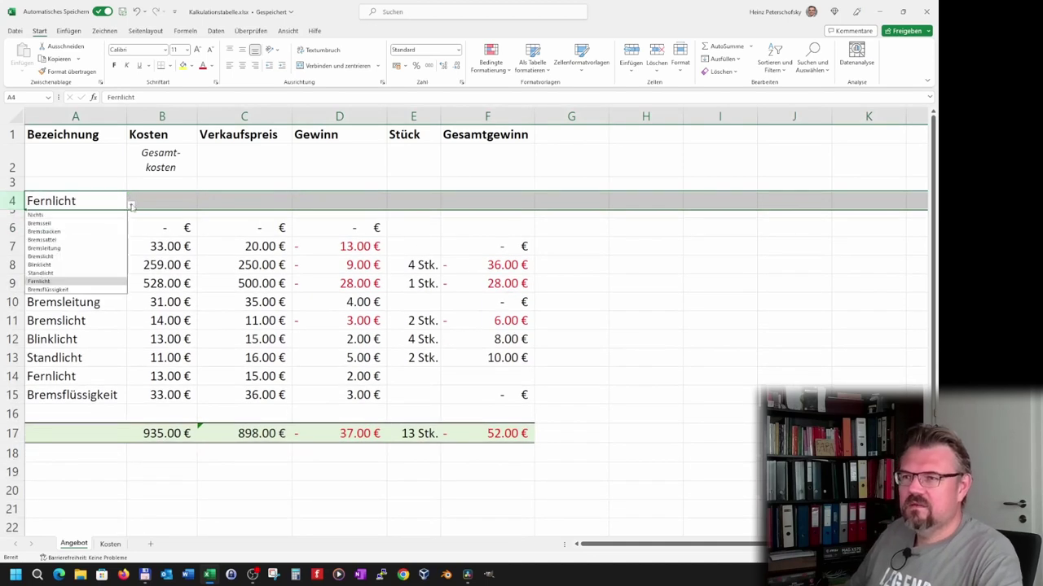
left_click(65, 284)
left_click(92, 204)
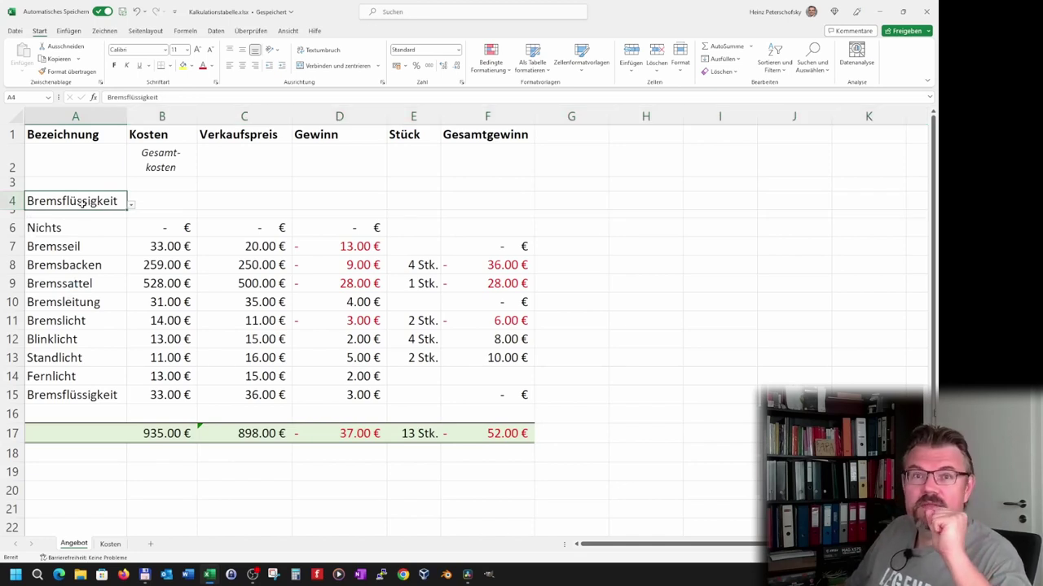
Review cells A8, row 6 and B4, then reselect item cell A4.
left_click(93, 259)
left_click(97, 201)
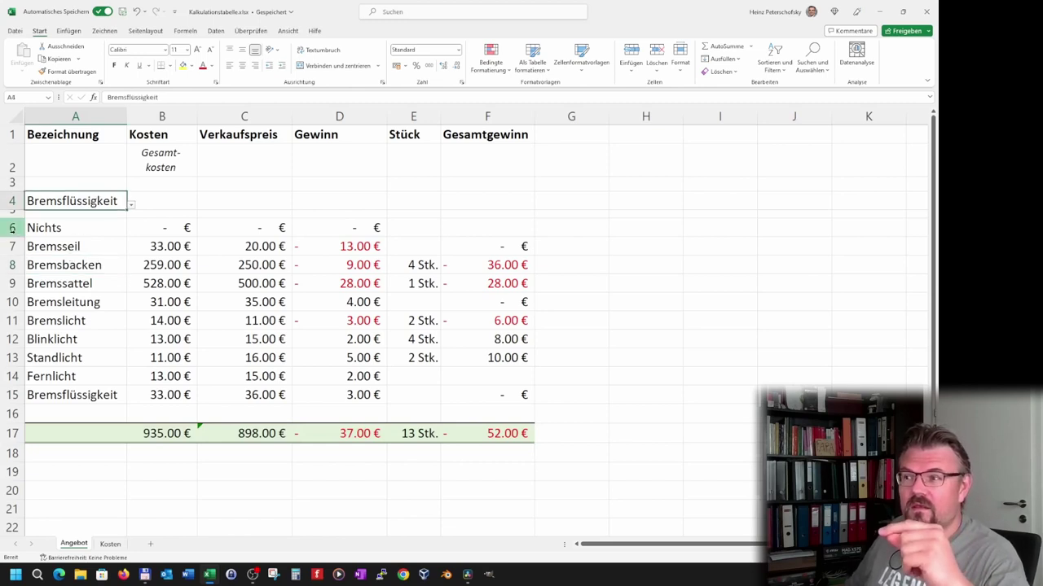
left_click(14, 230)
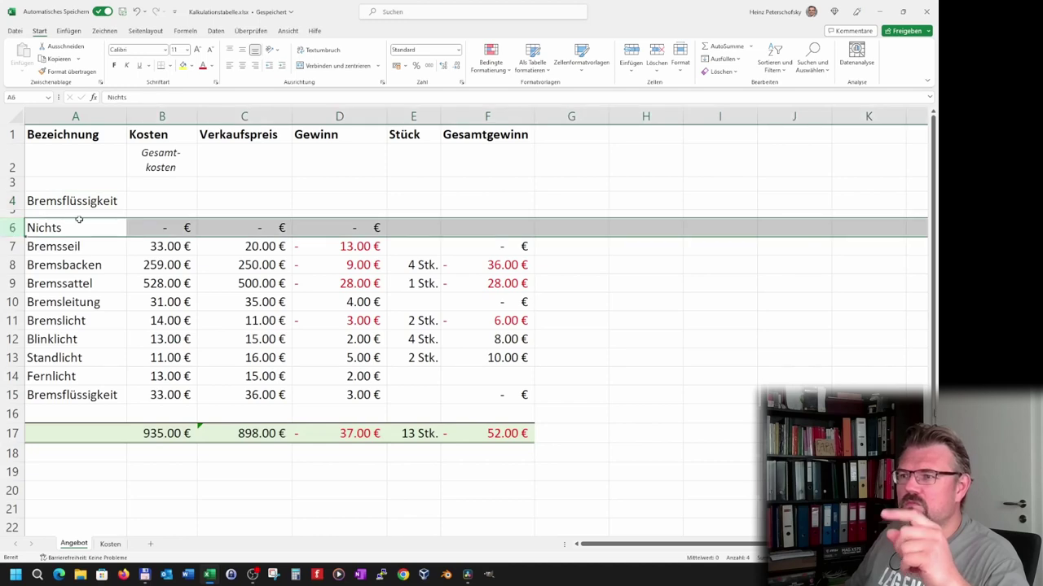
left_click(145, 201)
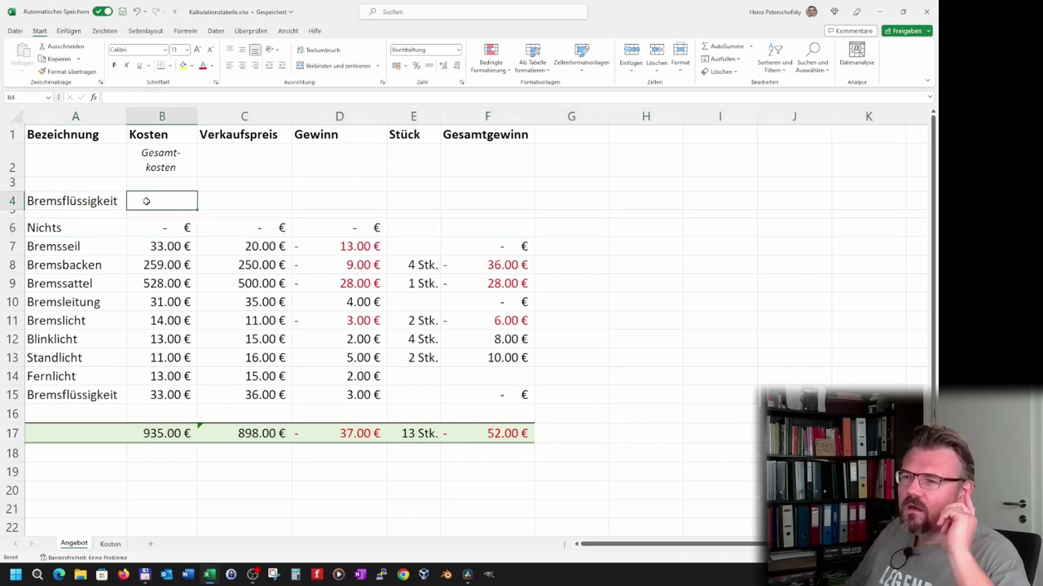
left_click(106, 205)
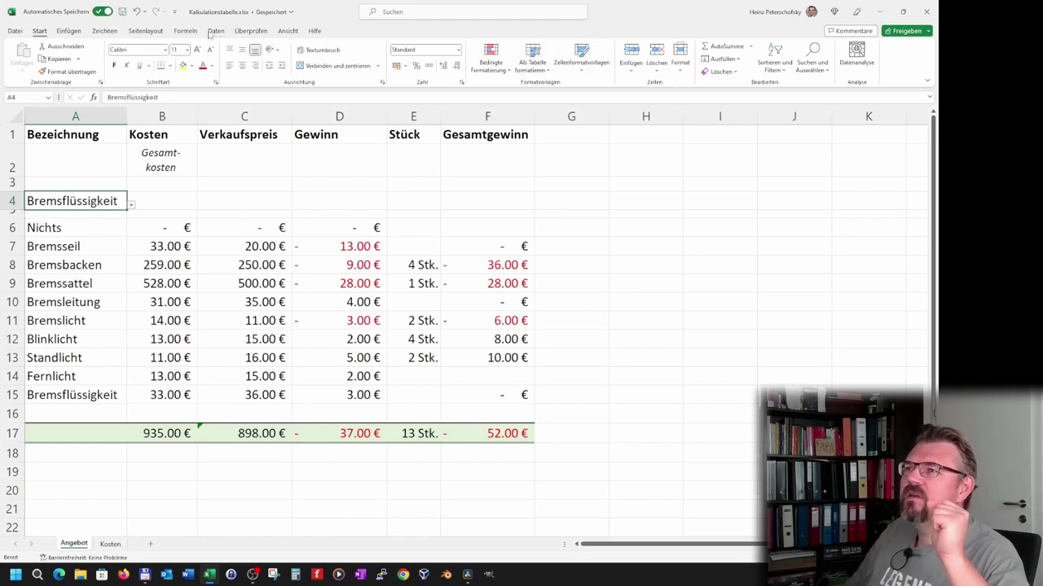
Set A4's data validation list source to Kosten!A7:A16.
left_click(215, 31)
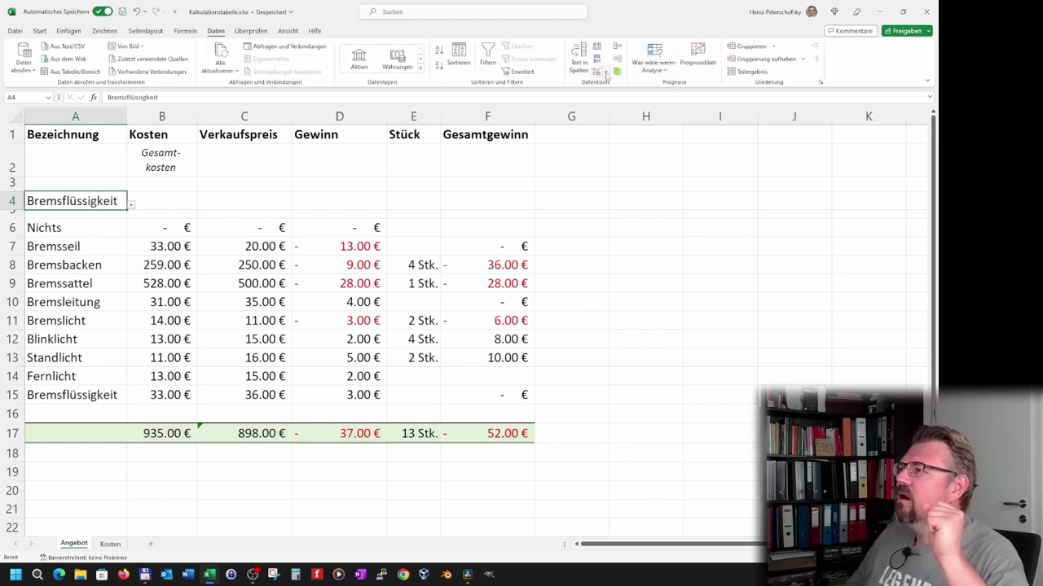
left_click(598, 71)
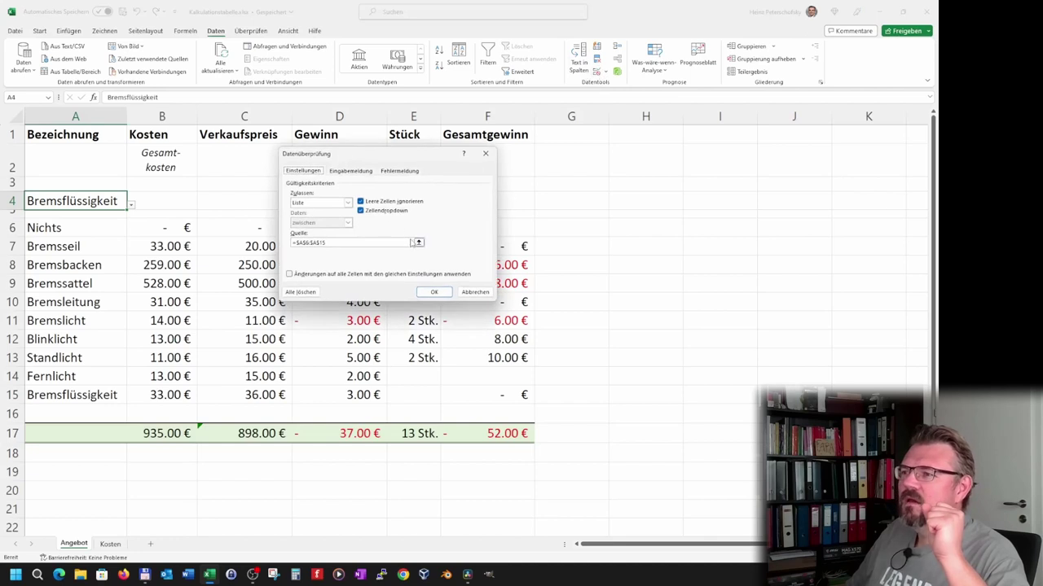
left_click(418, 243)
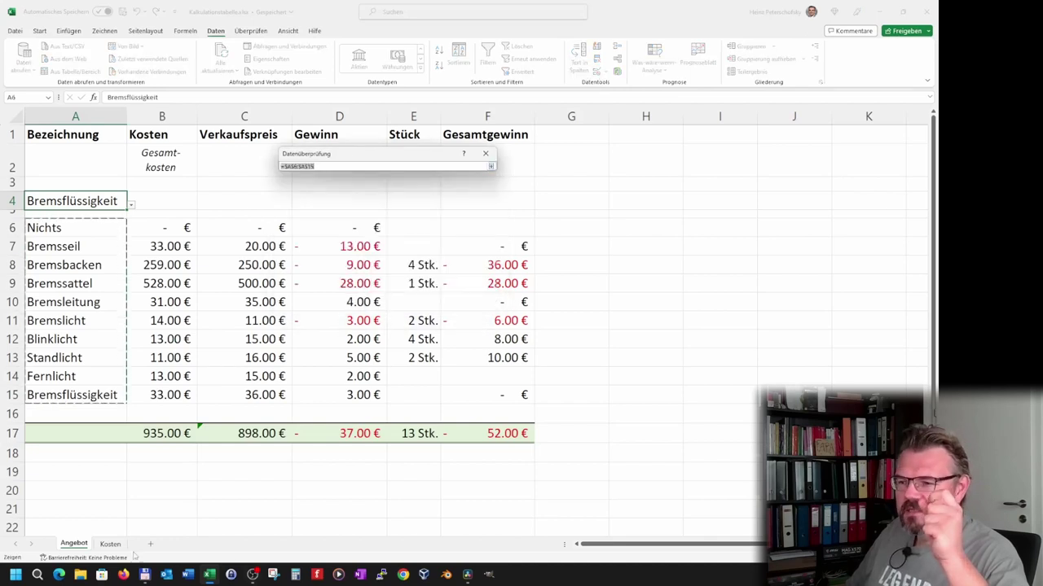
left_click(110, 543)
left_click_drag(79, 254, 98, 430)
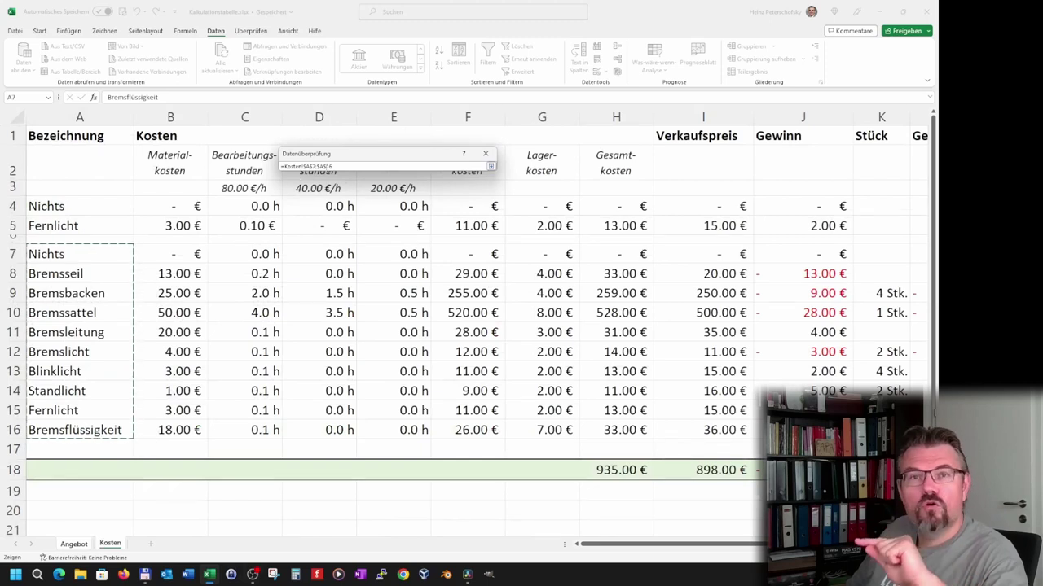
left_click(491, 166)
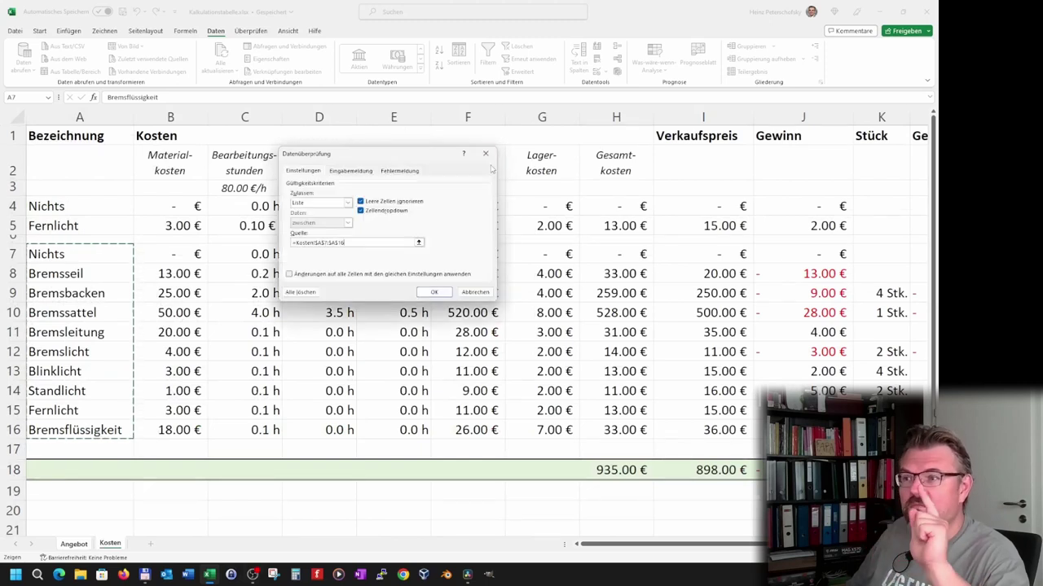
left_click(434, 292)
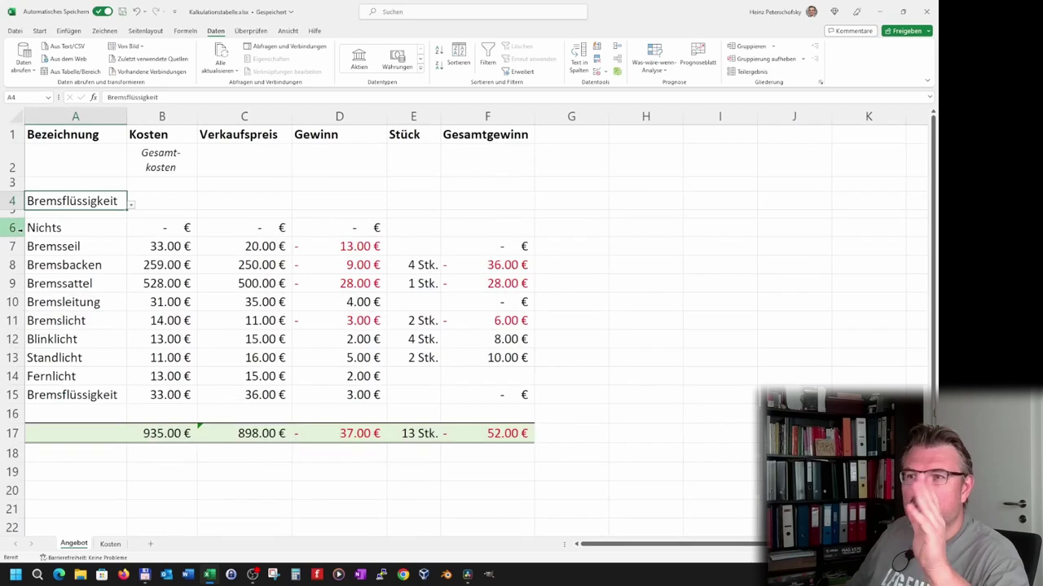
left_click(161, 204)
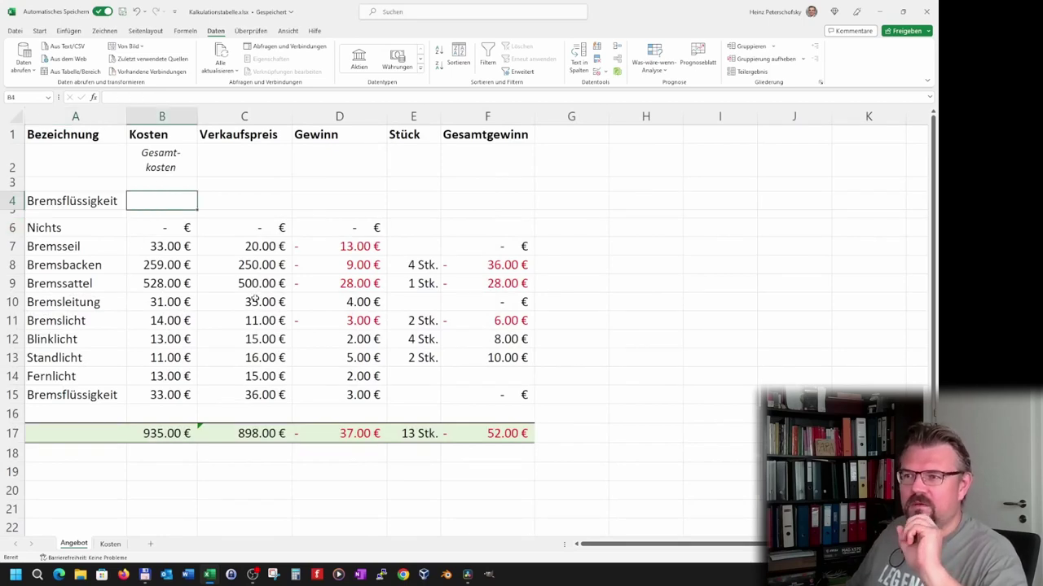
Enter =XVERWEIS(A4;Kosten!A7:A16;Kosten!H7:H16) in B4, giving 33.00 €.
type("=")
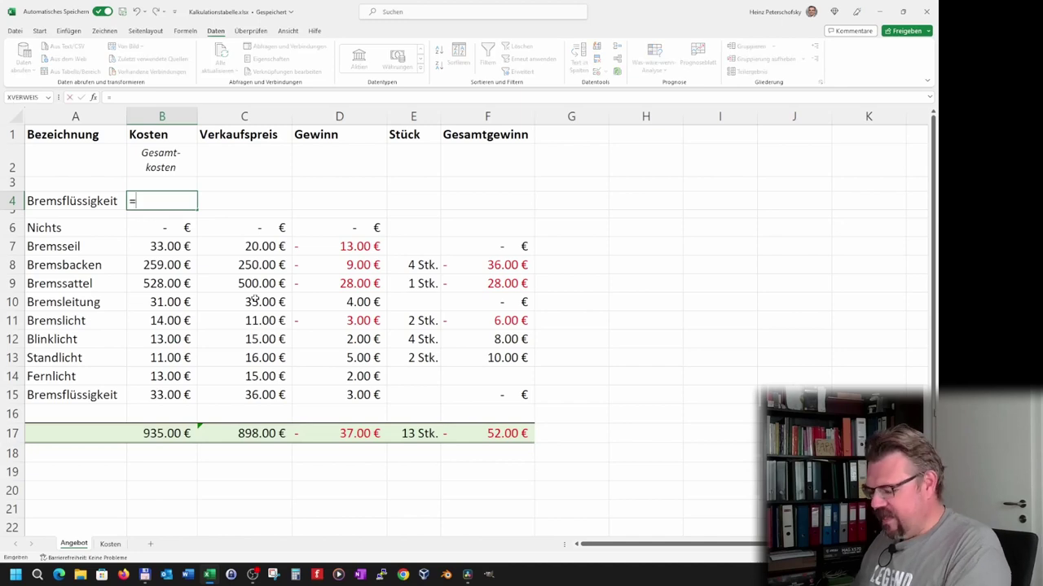
type("XVERWE")
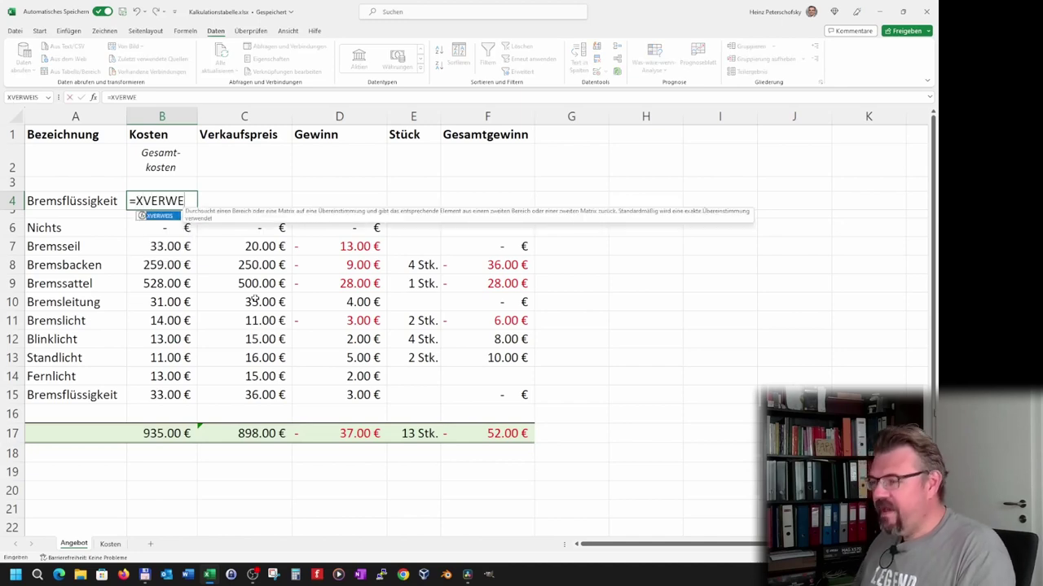
type("IS")
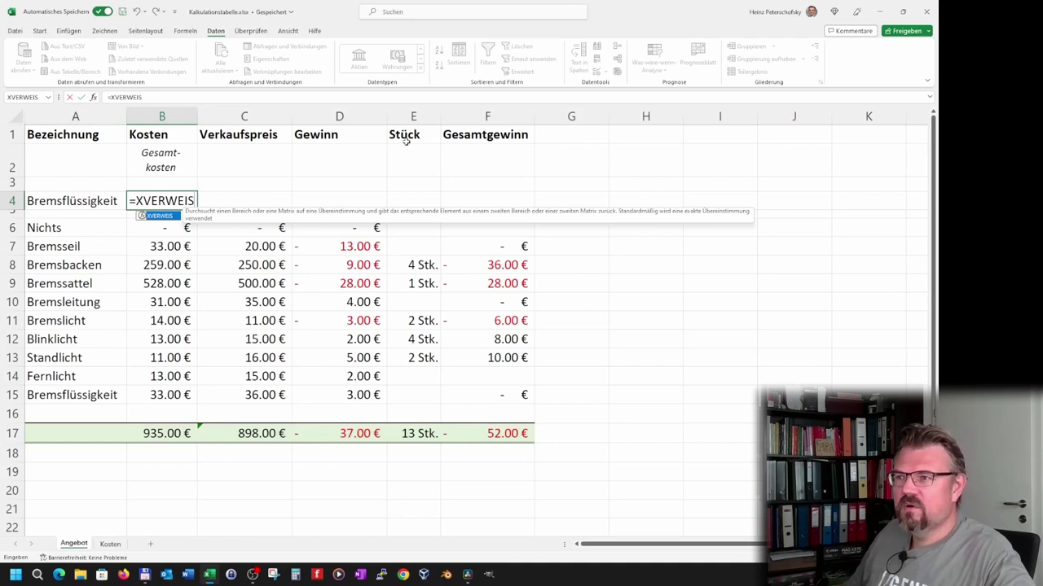
type("(")
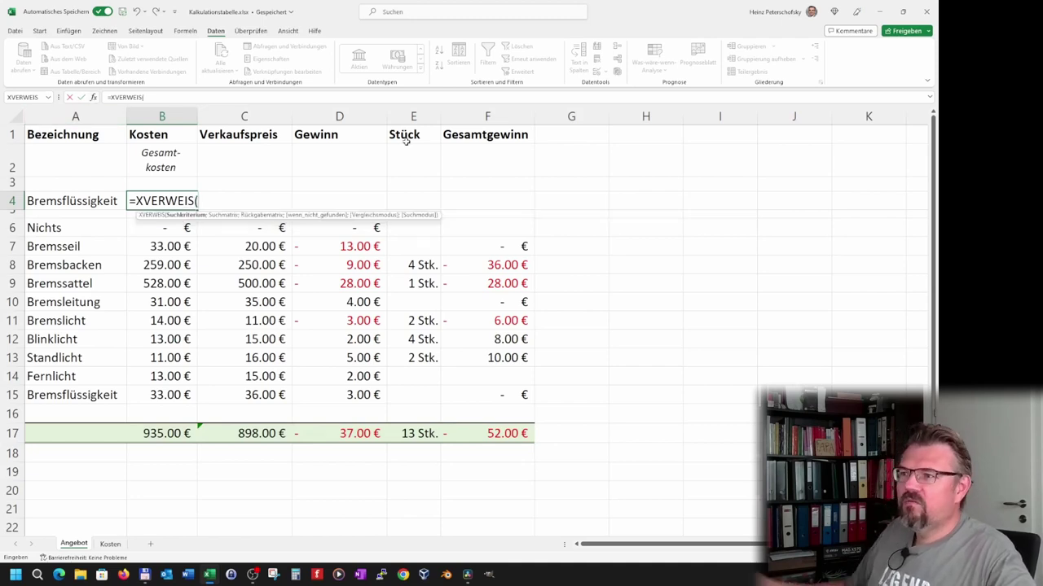
left_click(83, 203)
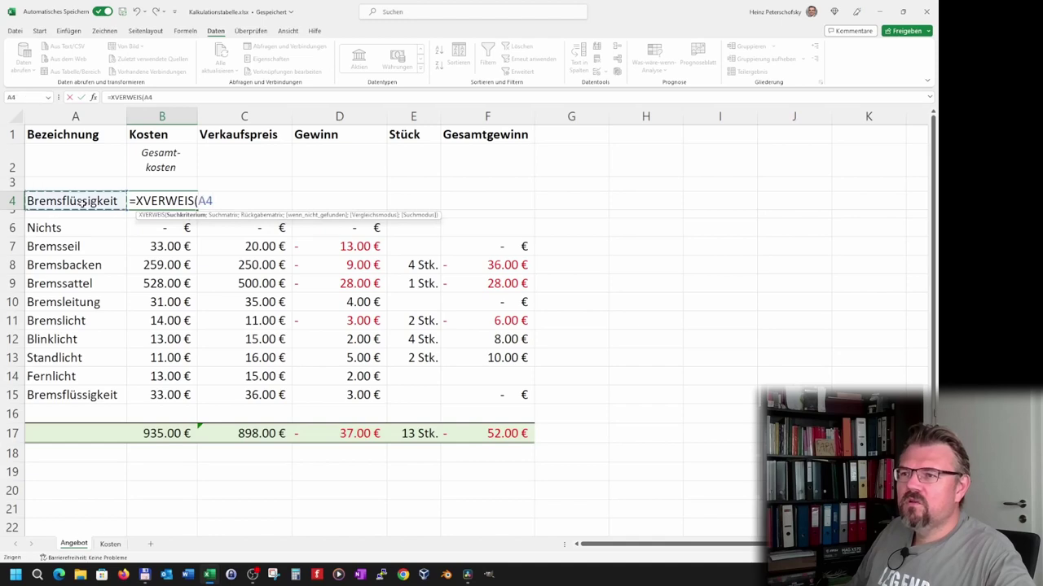
type(";")
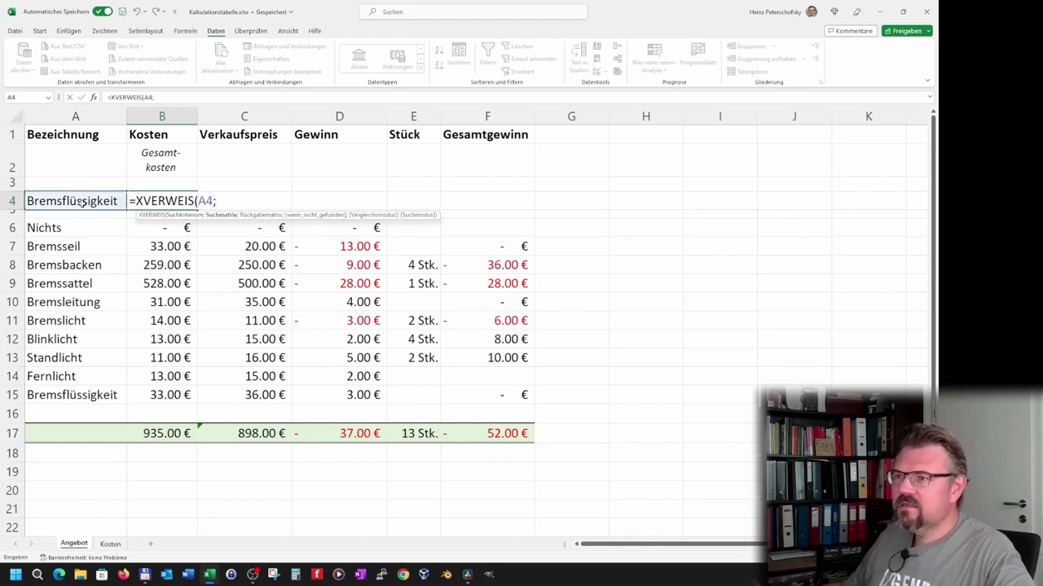
left_click(110, 544)
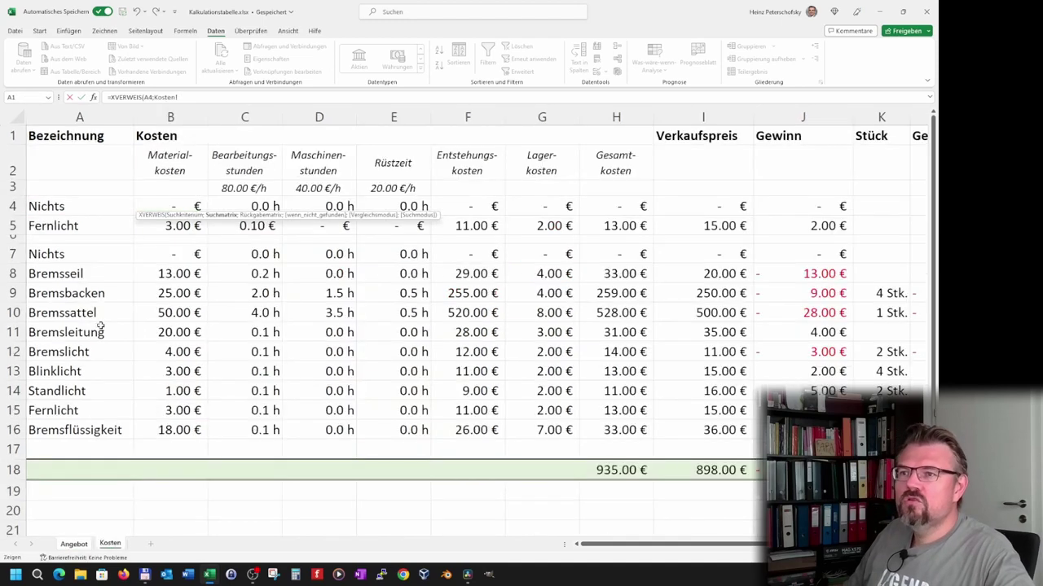
left_click_drag(103, 254, 104, 431)
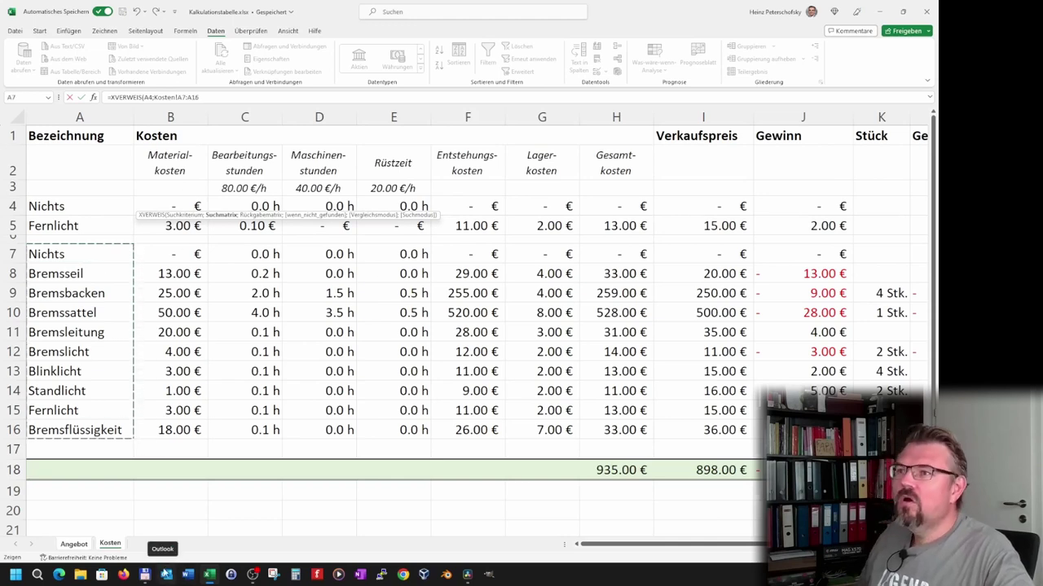
type(";")
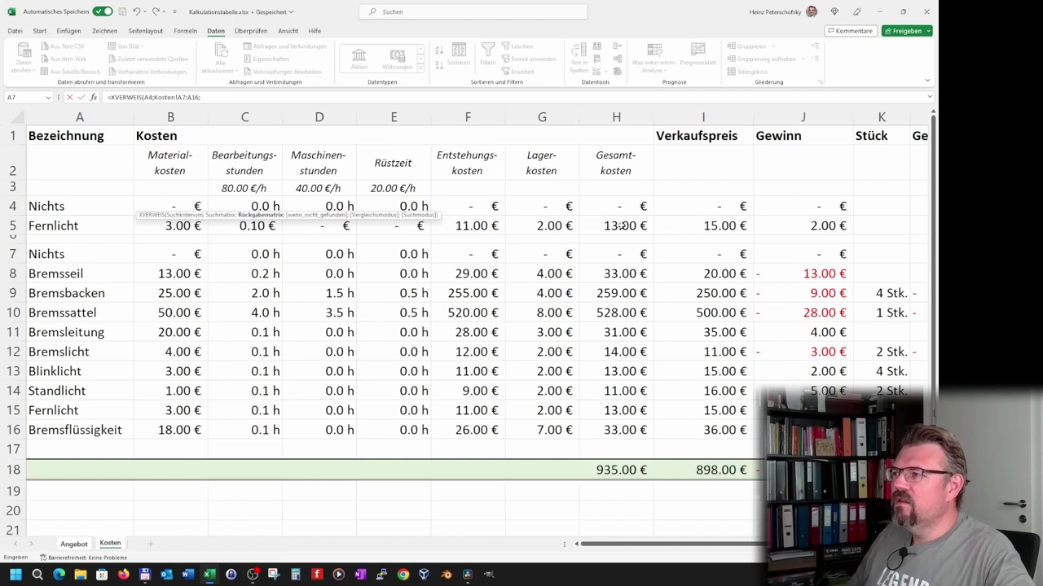
left_click_drag(615, 254, 621, 430)
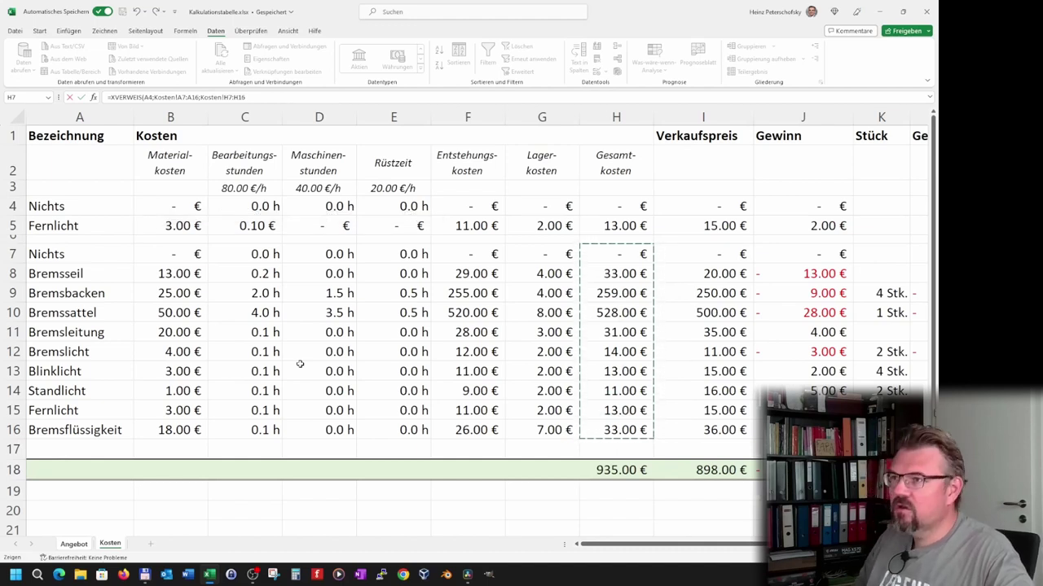
key("Return")
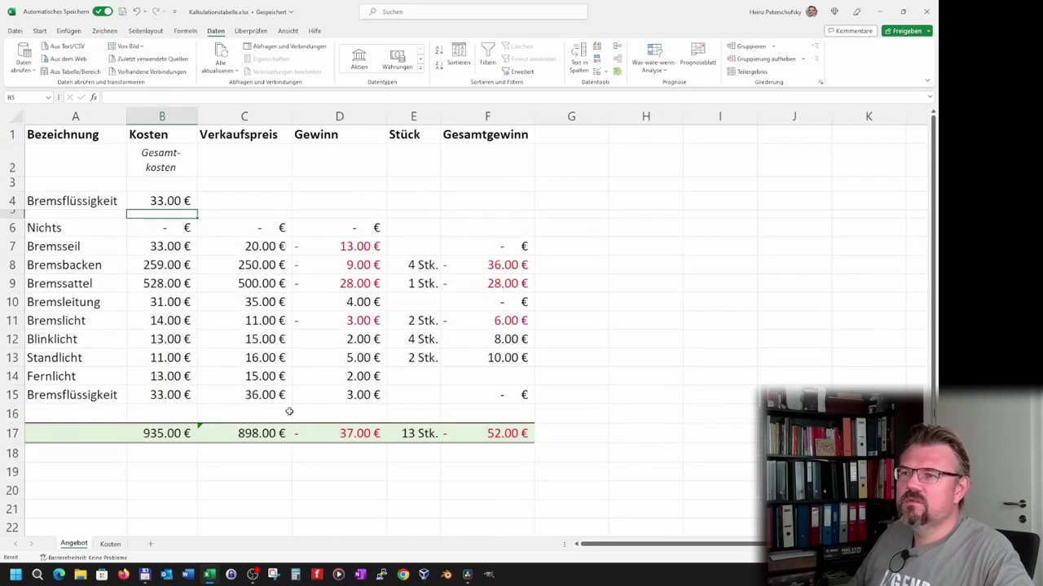
Choose Bremslicht as the quoted item in A4, pulling in its 14.00 € cost.
left_click(156, 202)
left_click(99, 205)
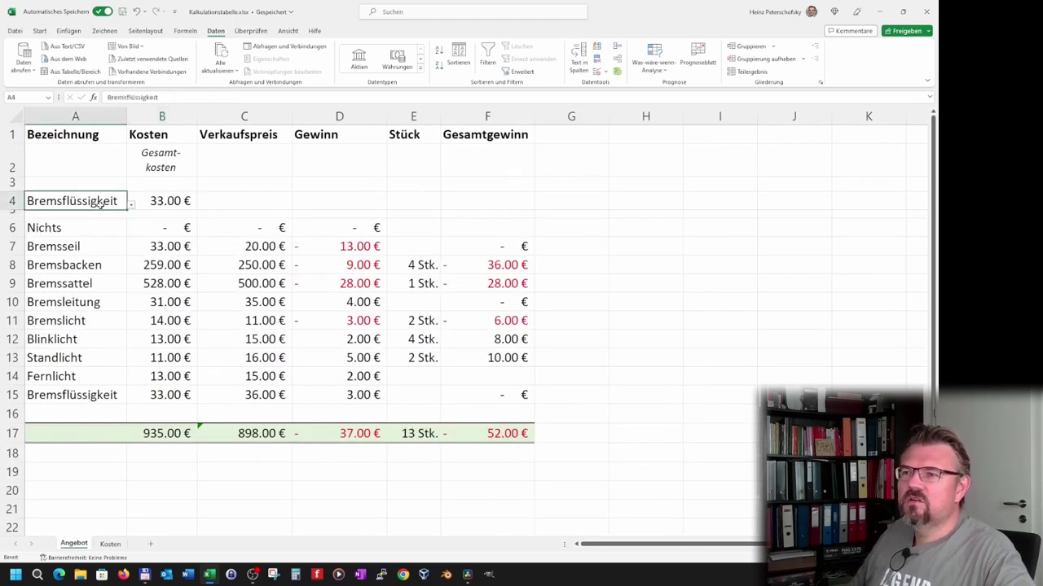
left_click(130, 206)
left_click(66, 232)
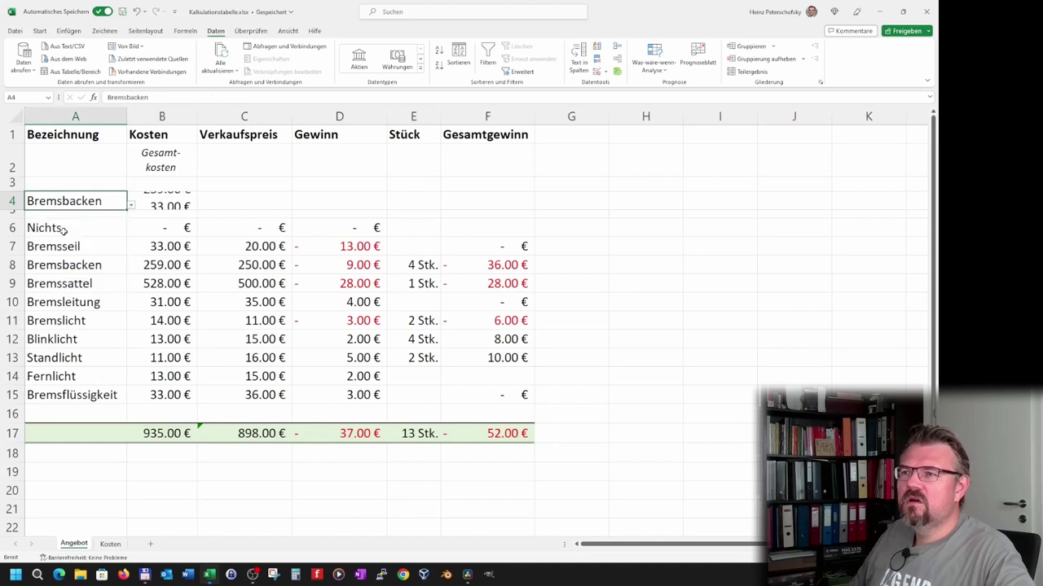
left_click(130, 207)
left_click(65, 257)
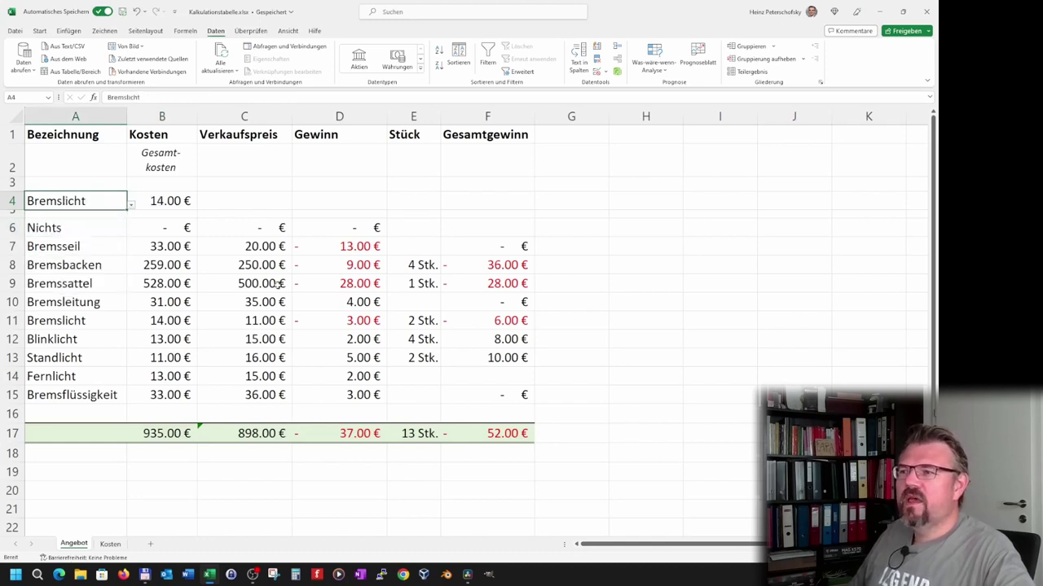
Enter a 25.00 € sale price for Bremslicht in C4.
left_click(294, 266)
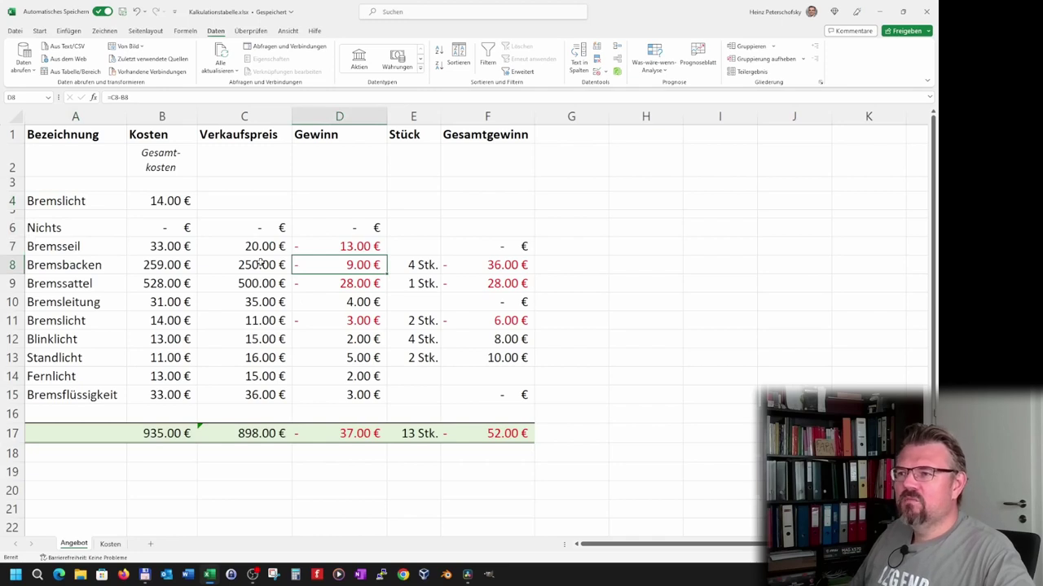
left_click(237, 197)
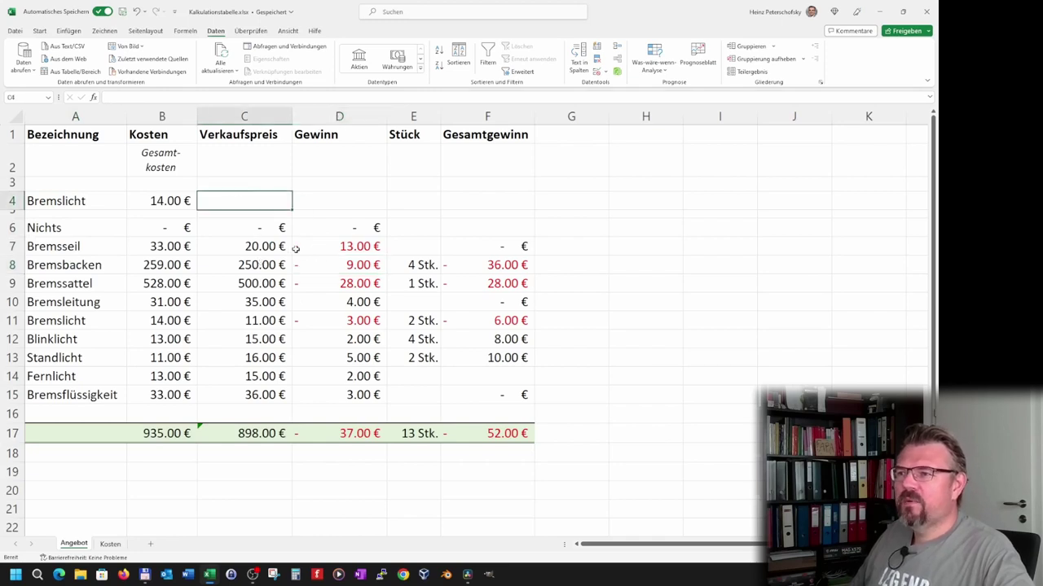
type("25")
key("Return")
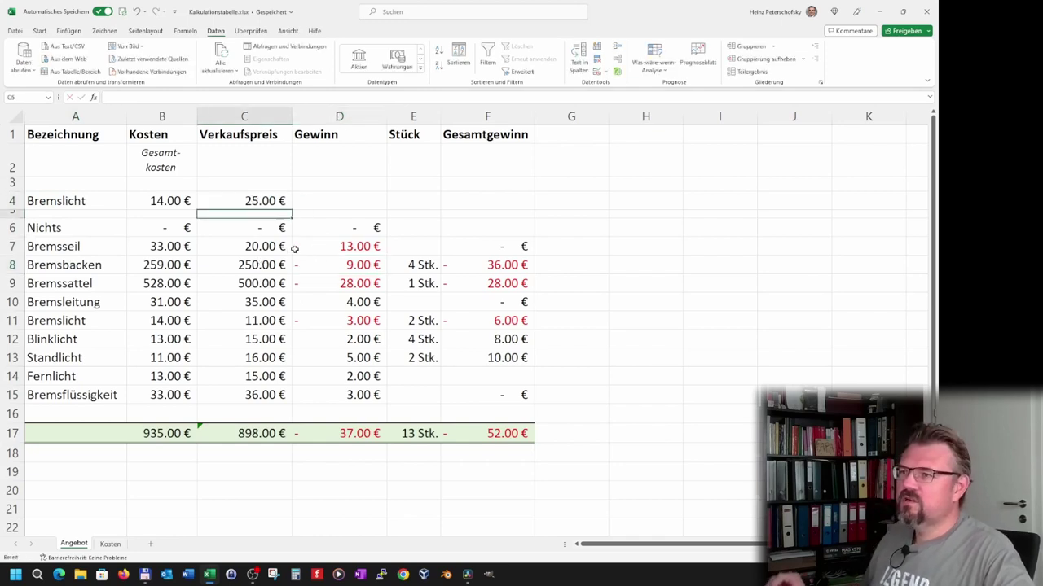
key("Up")
key("Right")
Copy the profit and total formulas from D7:F7 into D4:F4.
left_click(338, 228)
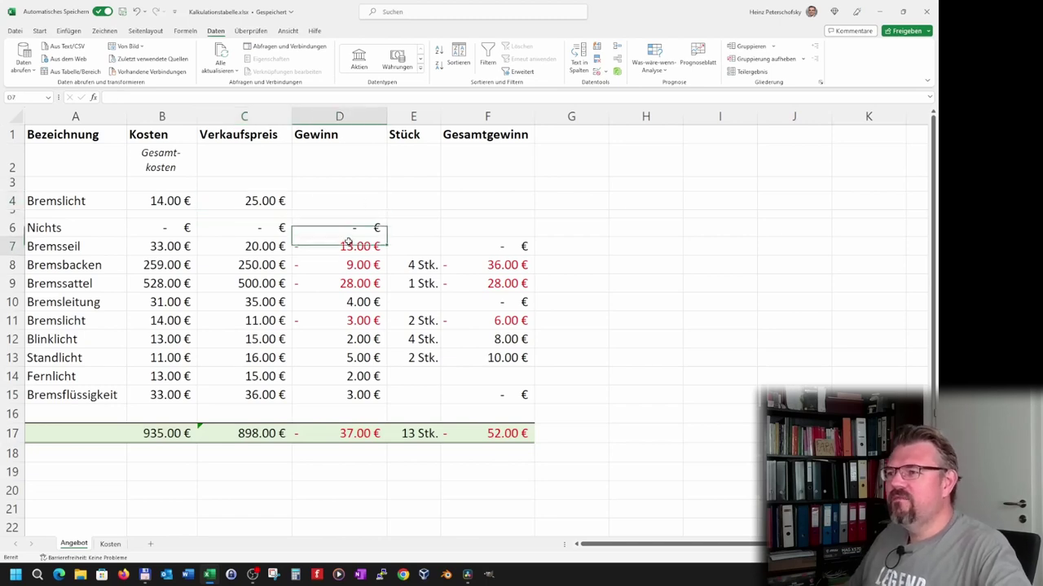
left_click(348, 243)
left_click(356, 262)
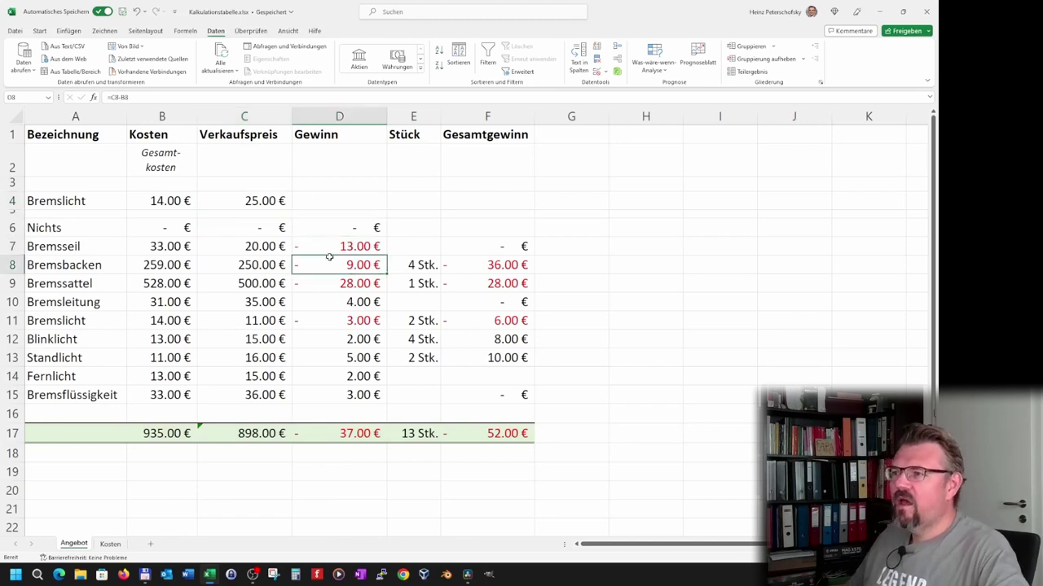
left_click(382, 246)
left_click_drag(387, 246, 495, 247)
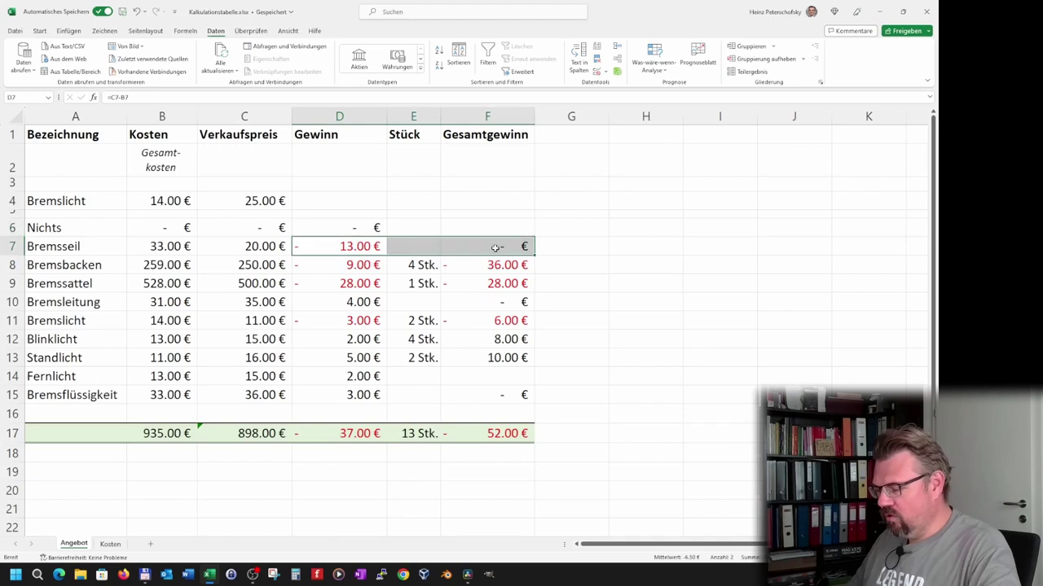
key("ctrl+c")
left_click(339, 202)
key("ctrl+v")
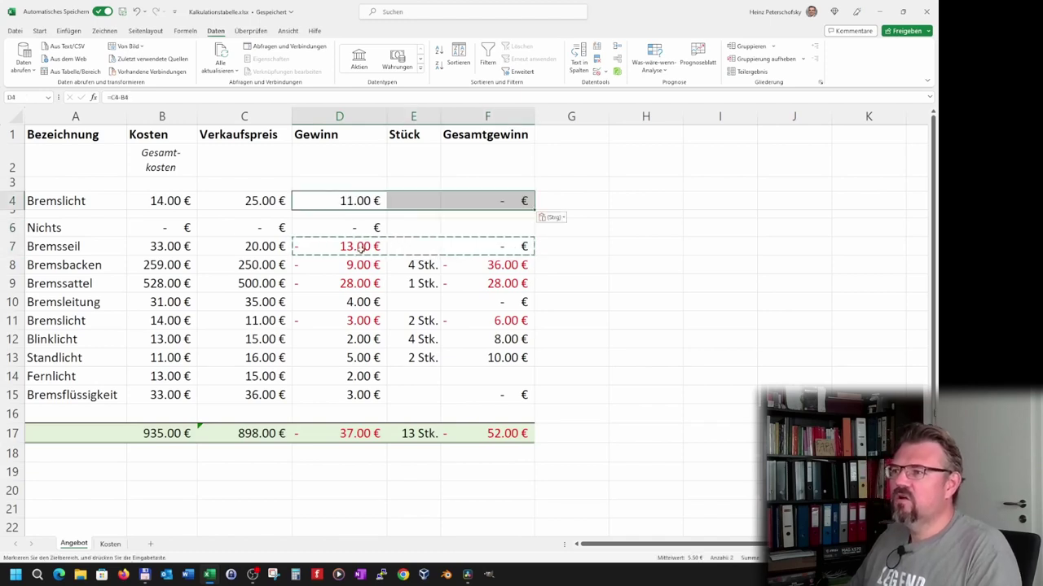
left_click(356, 264)
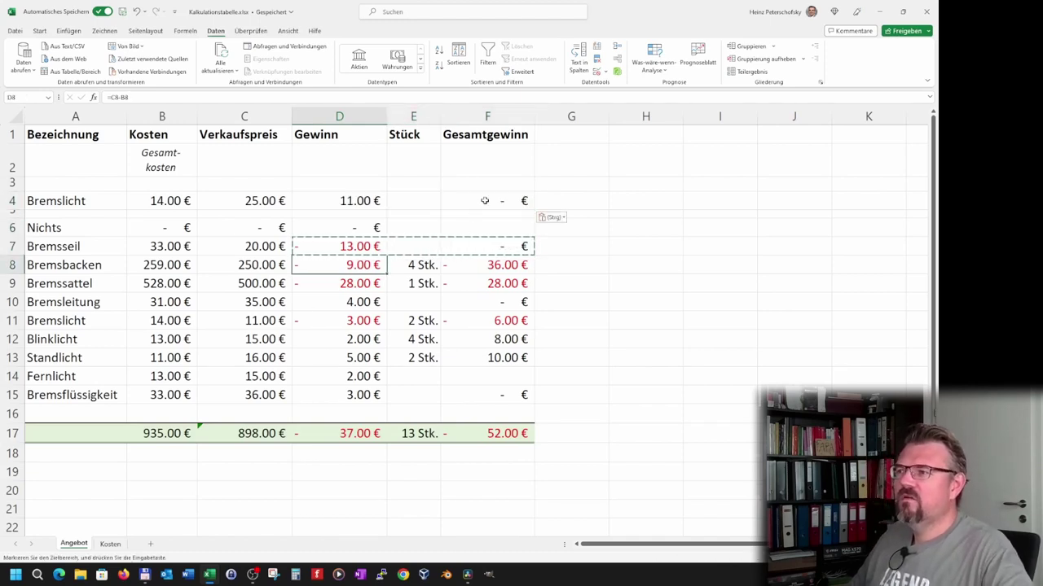
left_click(485, 201)
Set the quantity in E4 to 1 Stk. and select sample rows 5–15.
left_click(412, 207)
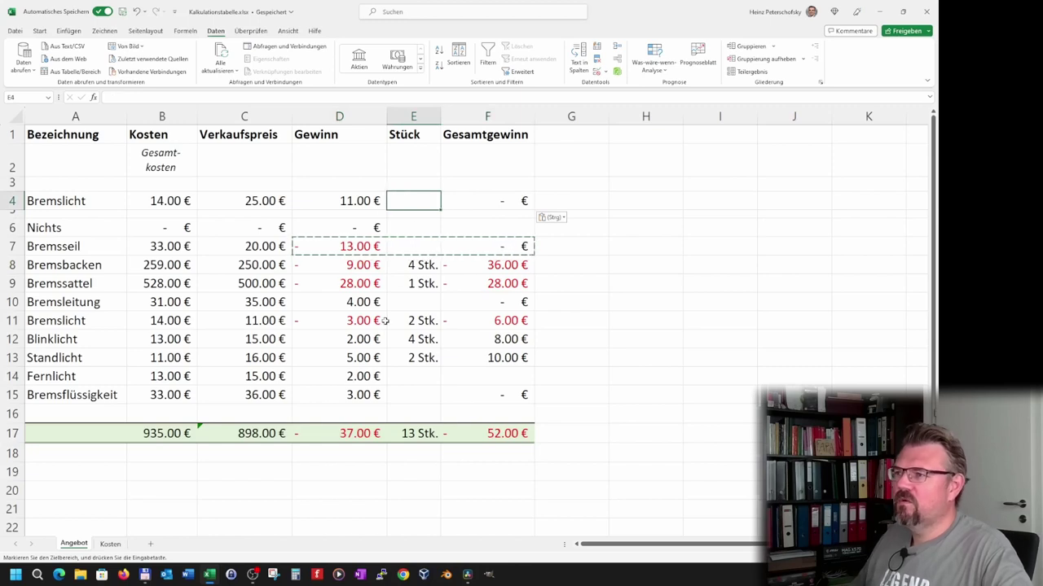
type("1")
key("ctrl+Return")
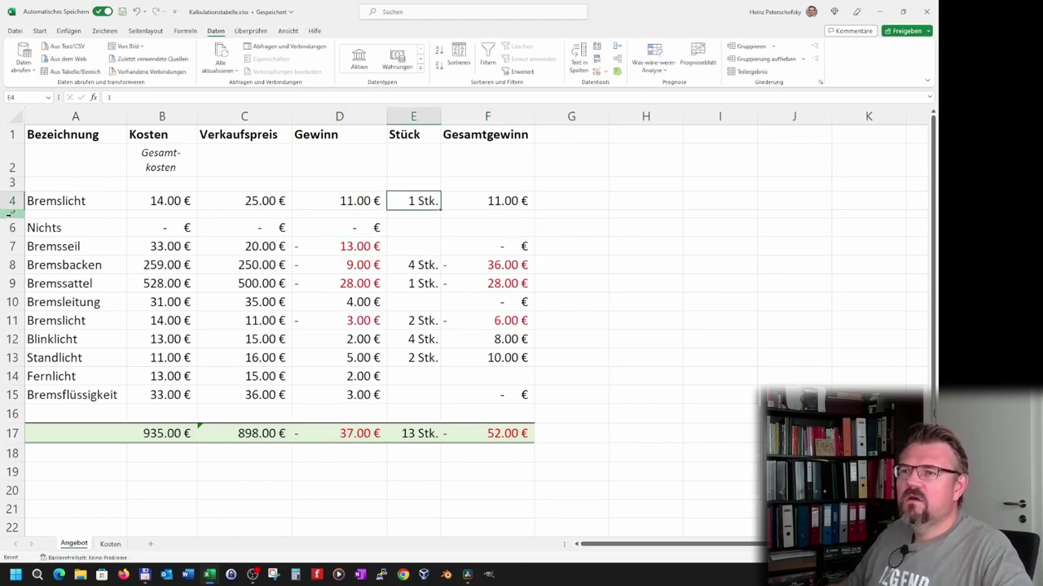
left_click_drag(10, 212, 11, 396)
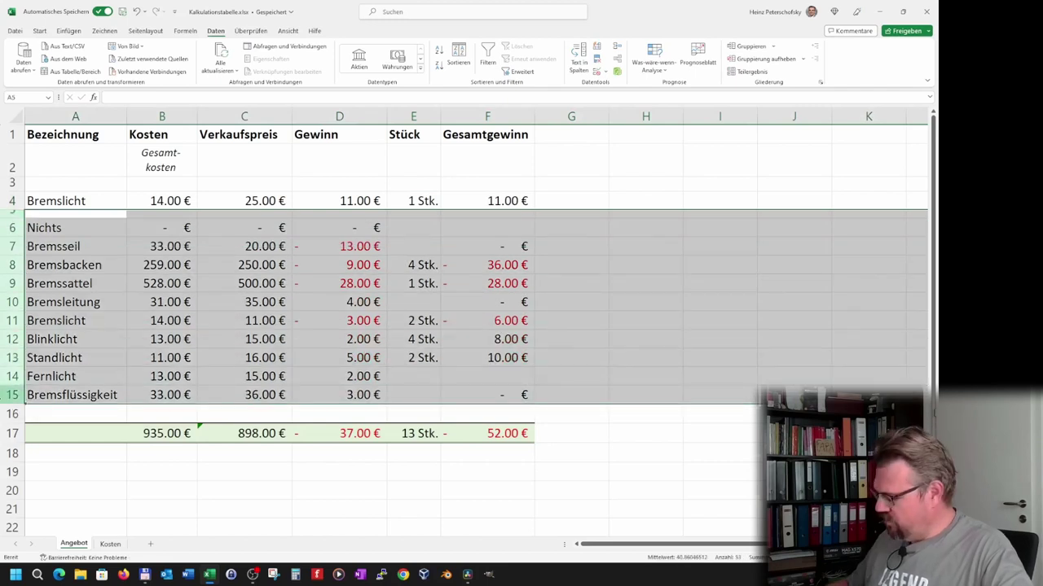
Delete the sample item rows and inspect the broken #BEZUG! total in F6.
key("ctrl+minus")
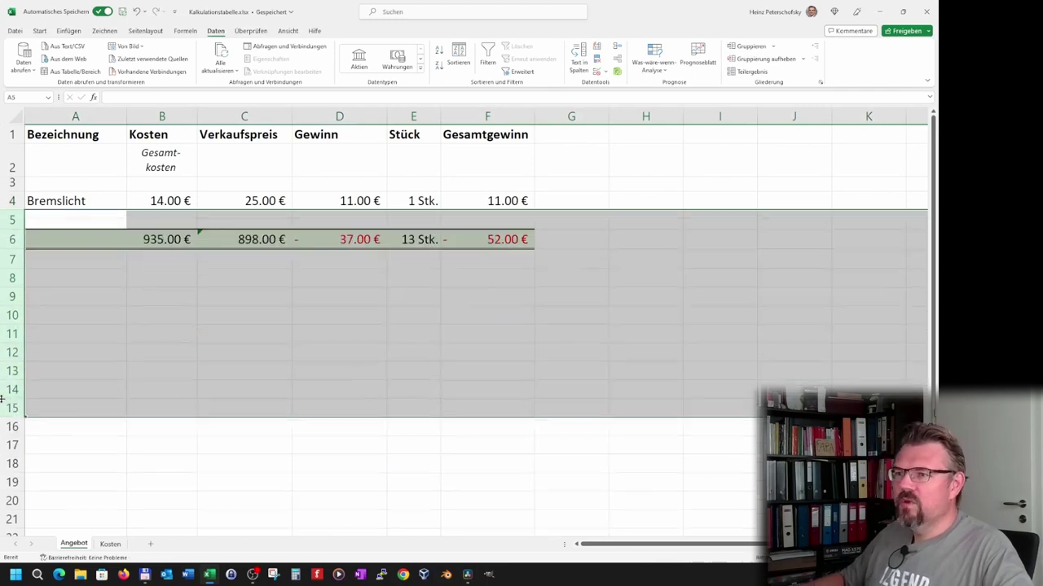
left_click(96, 277)
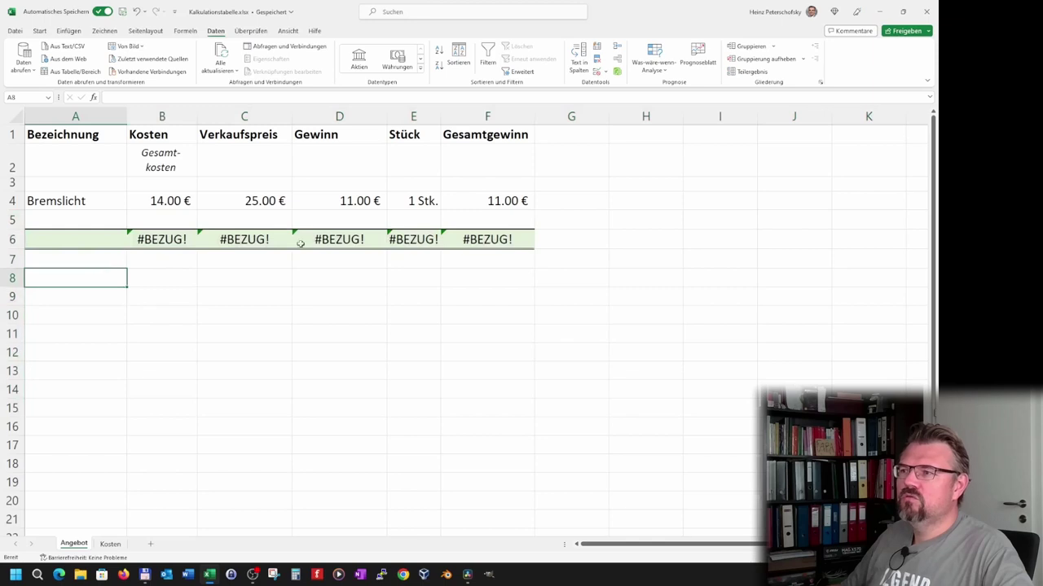
left_click(466, 238)
left_click(176, 97)
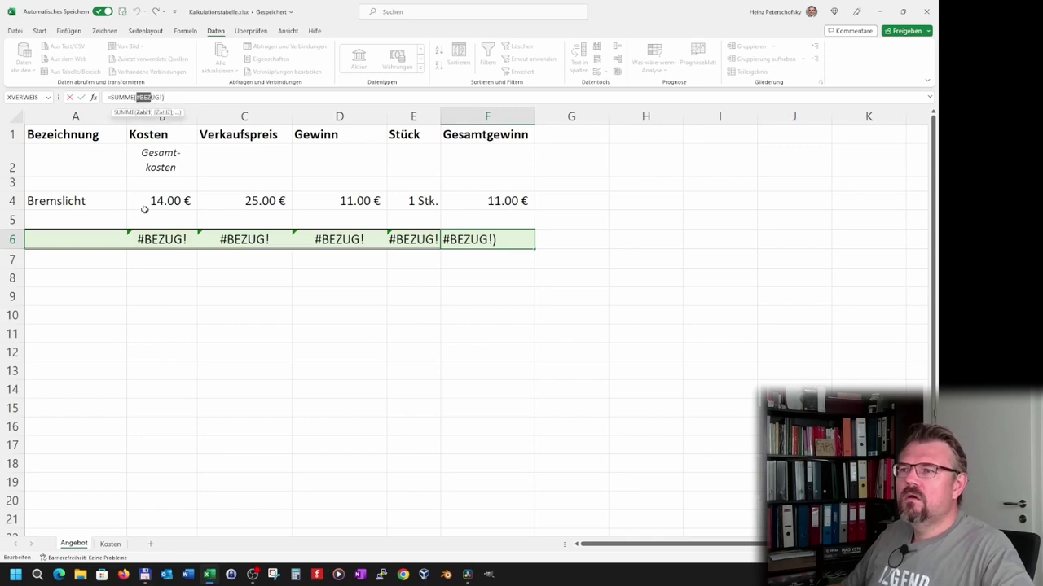
key("Escape")
Repair the cost total in B6 so it sums B4:B5.
left_click(161, 239)
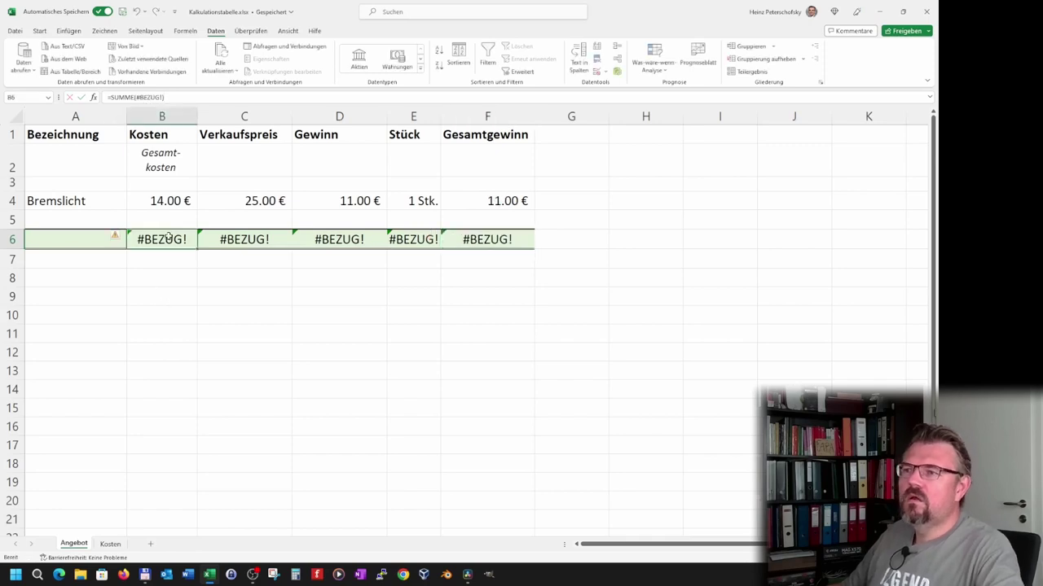
double_click(140, 97)
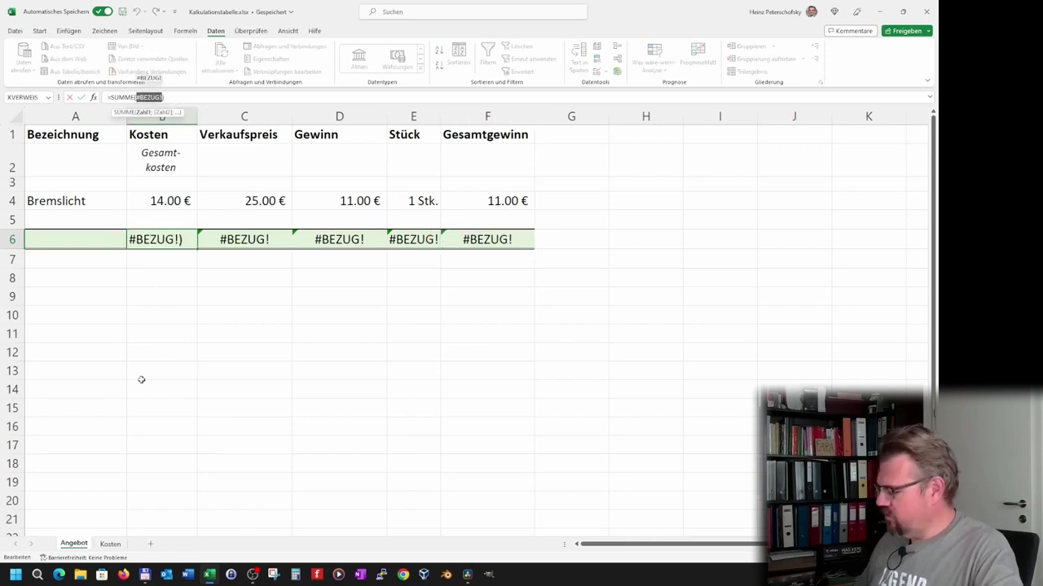
key("BackSpace")
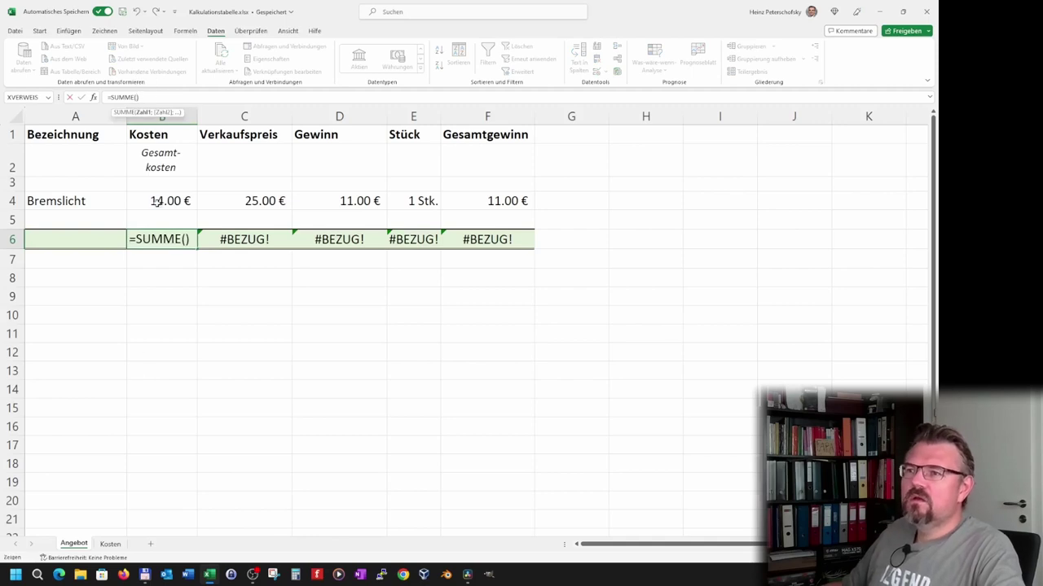
left_click_drag(155, 202, 138, 223)
key("Return")
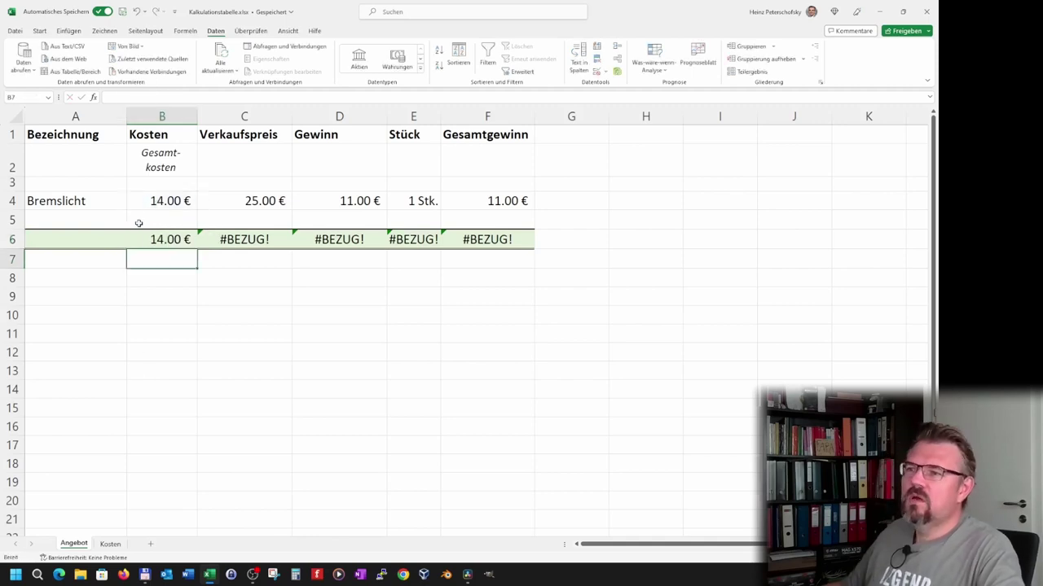
Paste B6's SUMME formula across C6:F6 as formulas only.
left_click(165, 236)
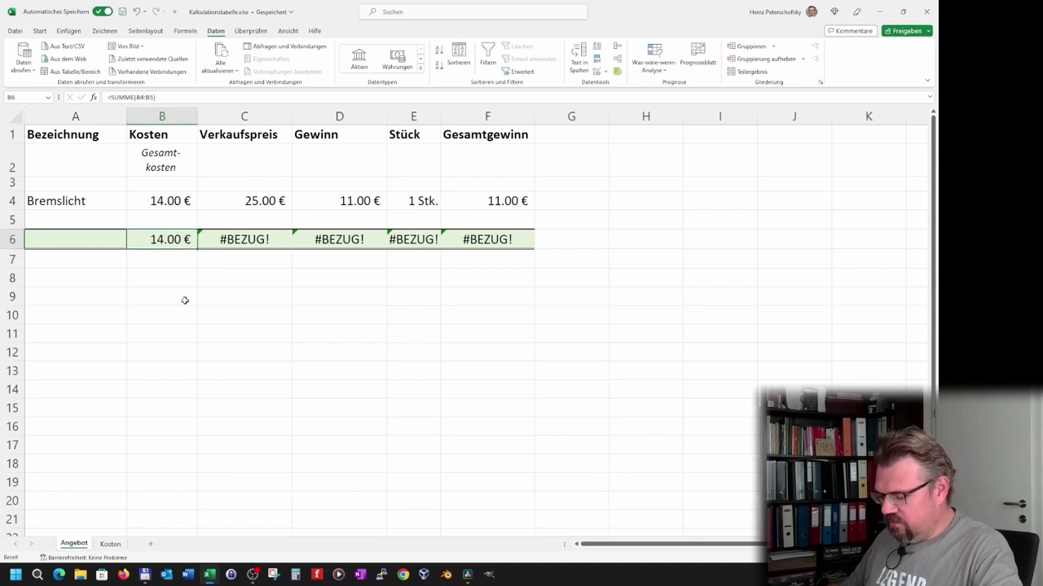
key("ctrl+c")
left_click_drag(239, 237, 468, 240)
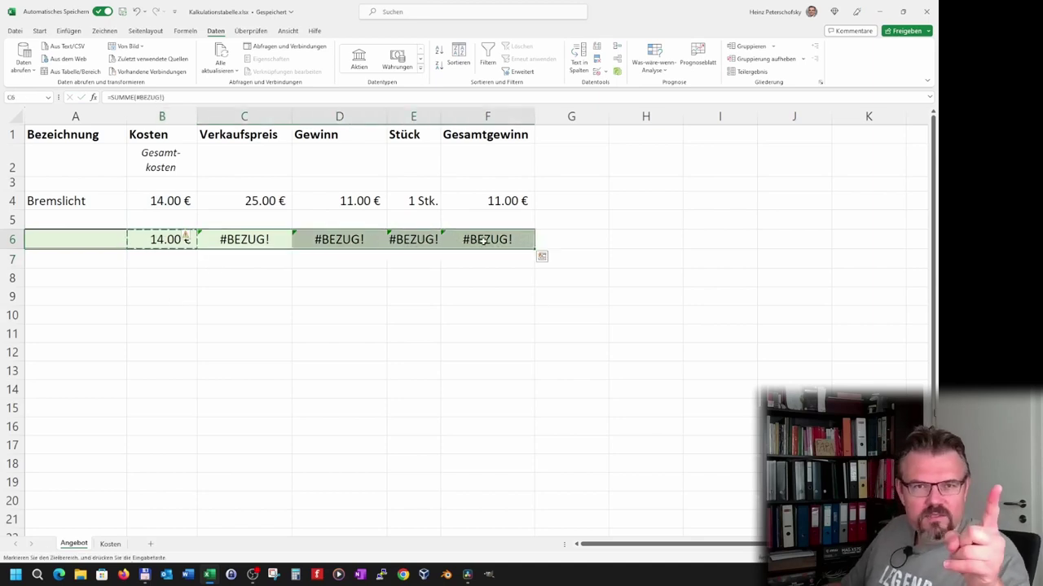
right_click(485, 240)
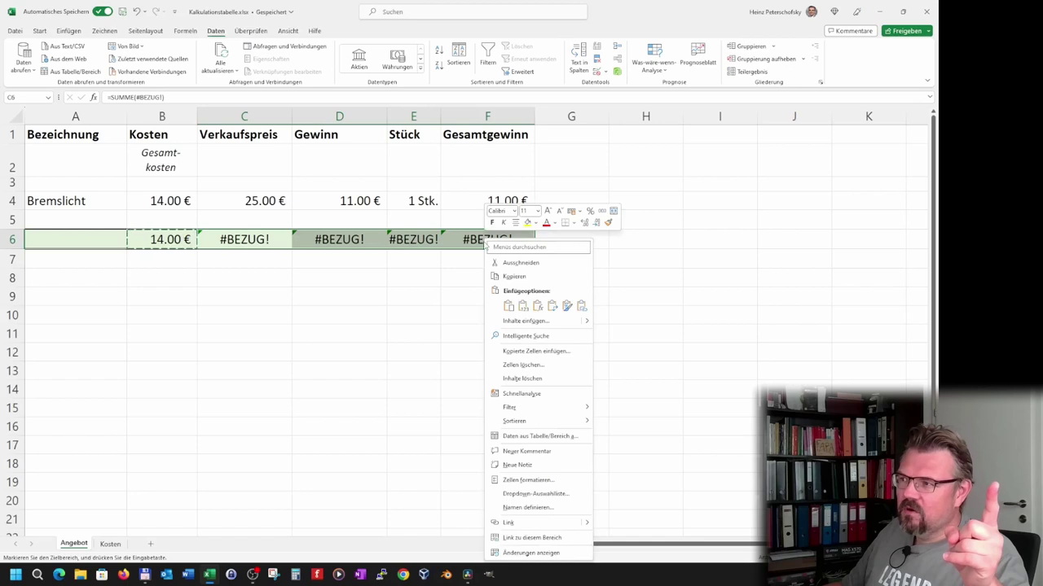
left_click(538, 310)
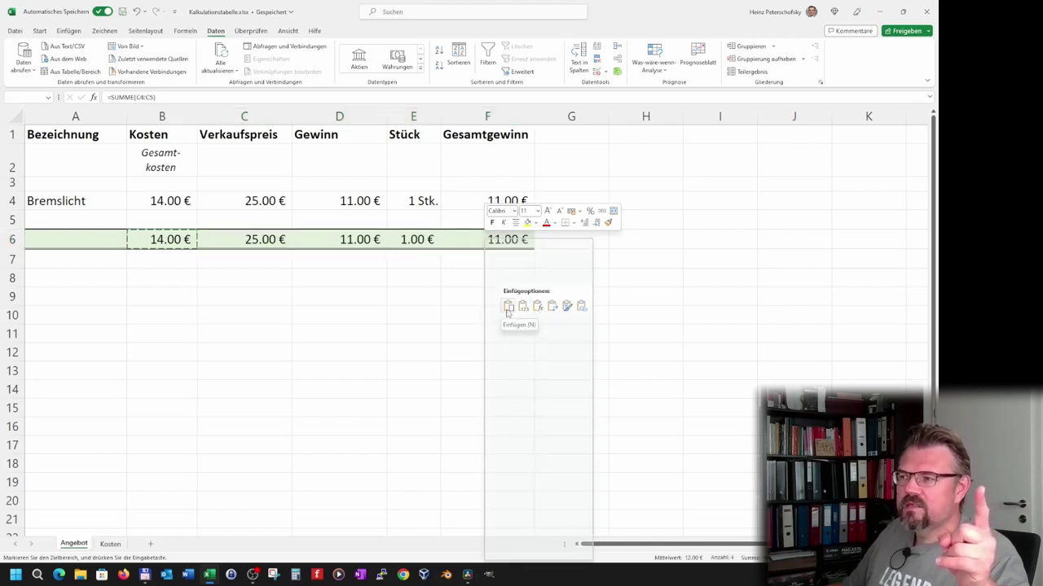
left_click(434, 352)
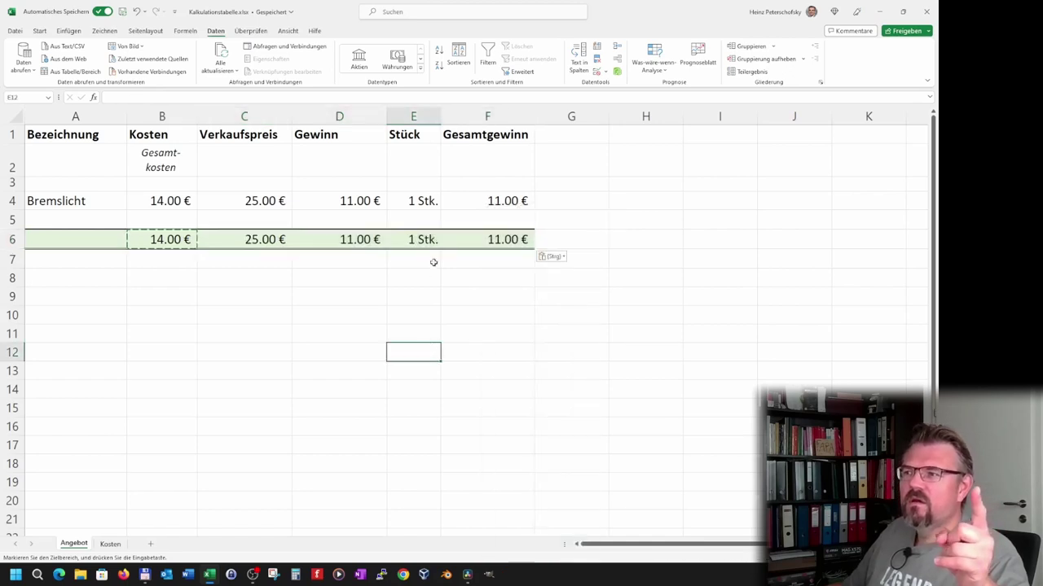
Check the Gewinn and Stück totals, then select row 5.
left_click(426, 237)
left_click(404, 316)
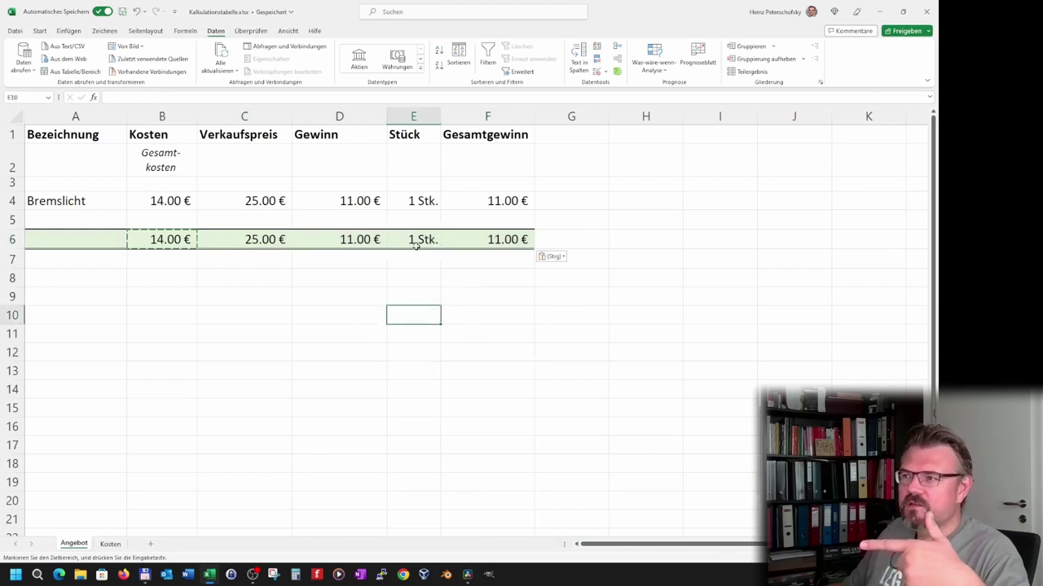
left_click(414, 239)
left_click(365, 242)
left_click(415, 239)
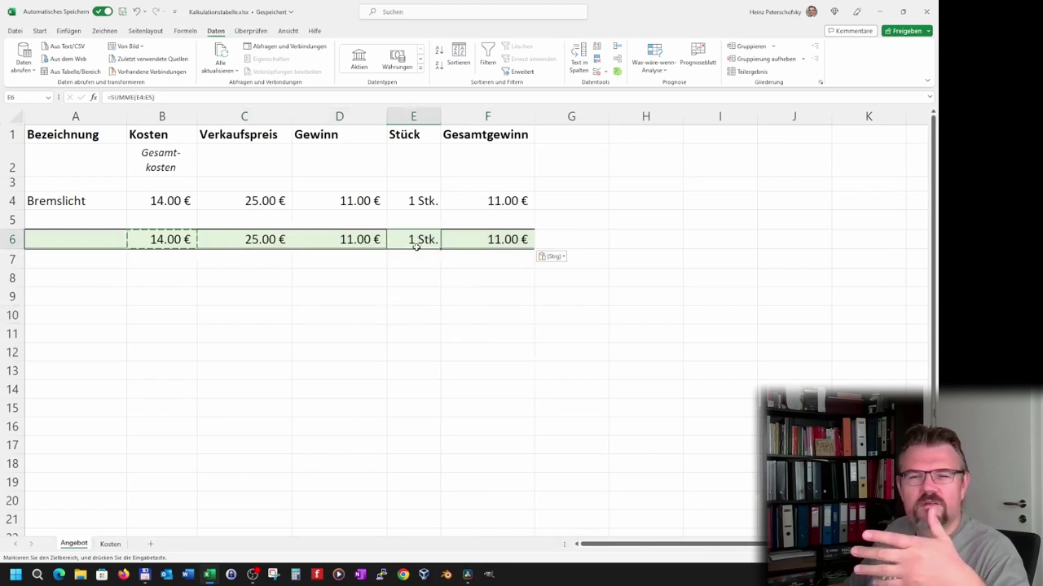
left_click(406, 259)
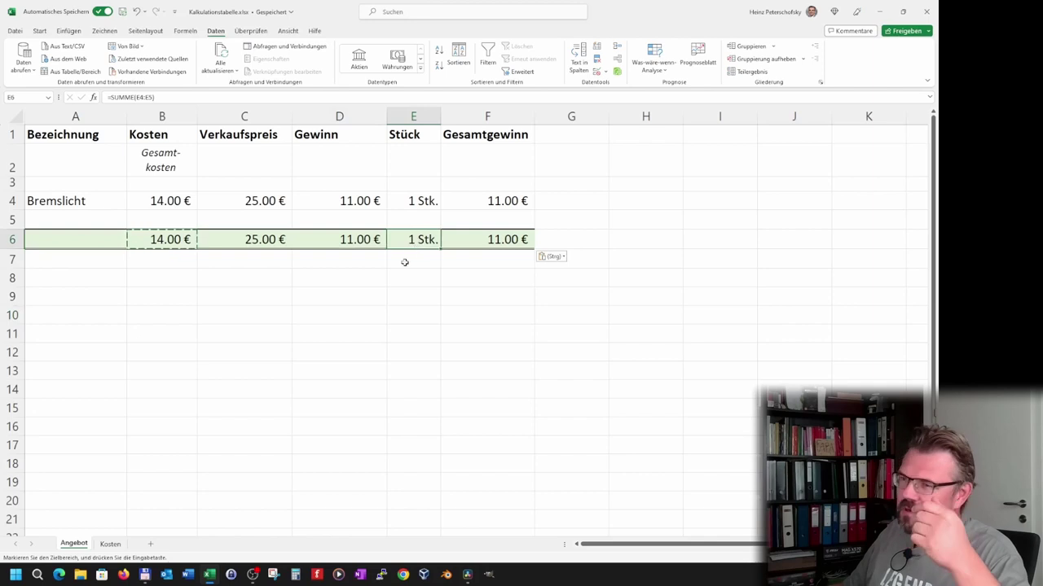
left_click(13, 220)
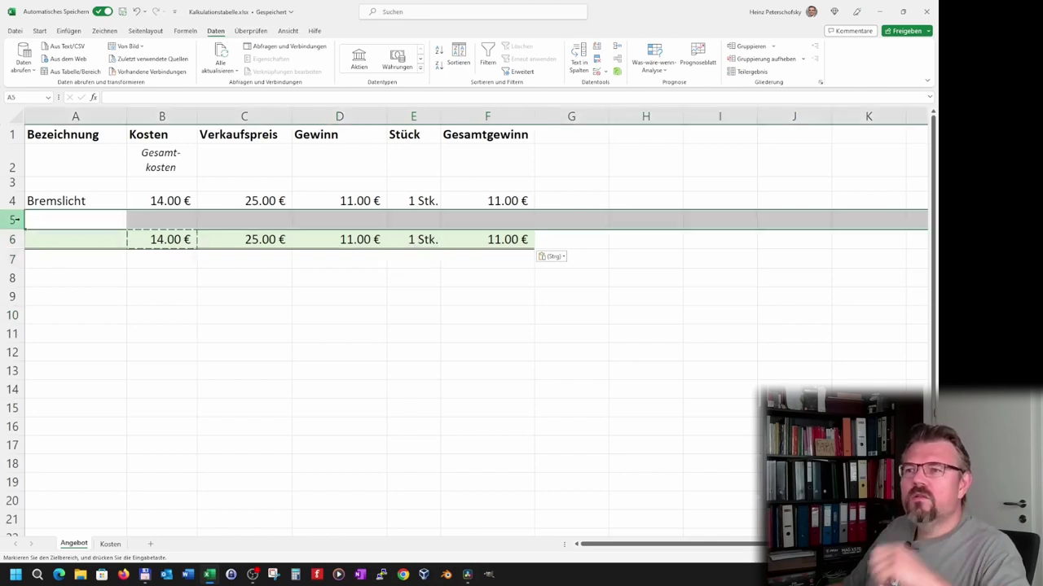
Insert blank item rows above the totals row with Ctrl++.
key("ctrl+plus")
key("ctrl+plus")
key("ctrl+plus")
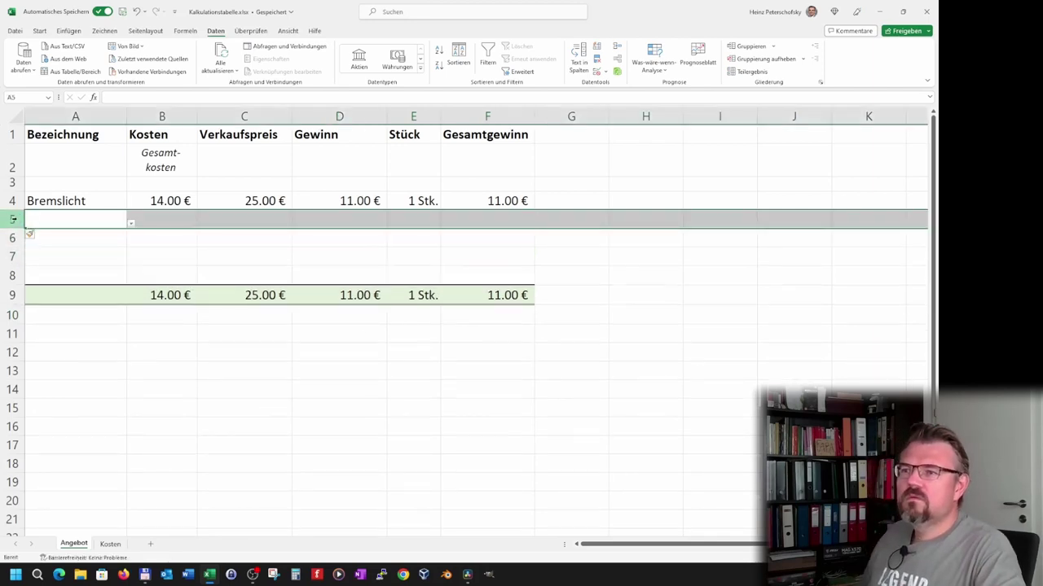
key("ctrl+plus")
key("ctrl+plus")
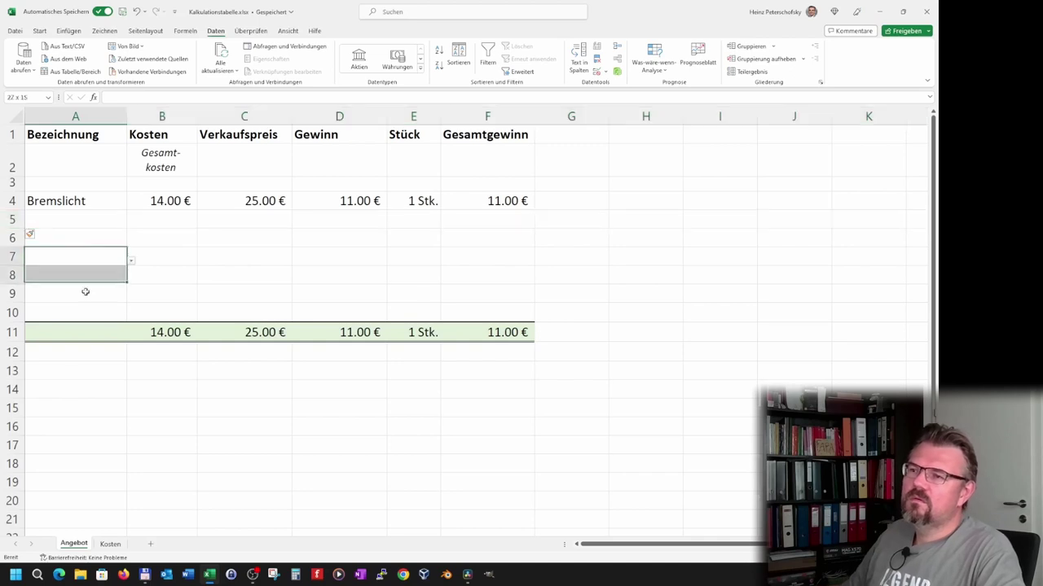
left_click_drag(85, 256, 88, 291)
left_click(100, 272)
left_click(103, 294)
Choose Bremssattel in A5 and fill B4's cost lookup down to row 9.
left_click(110, 218)
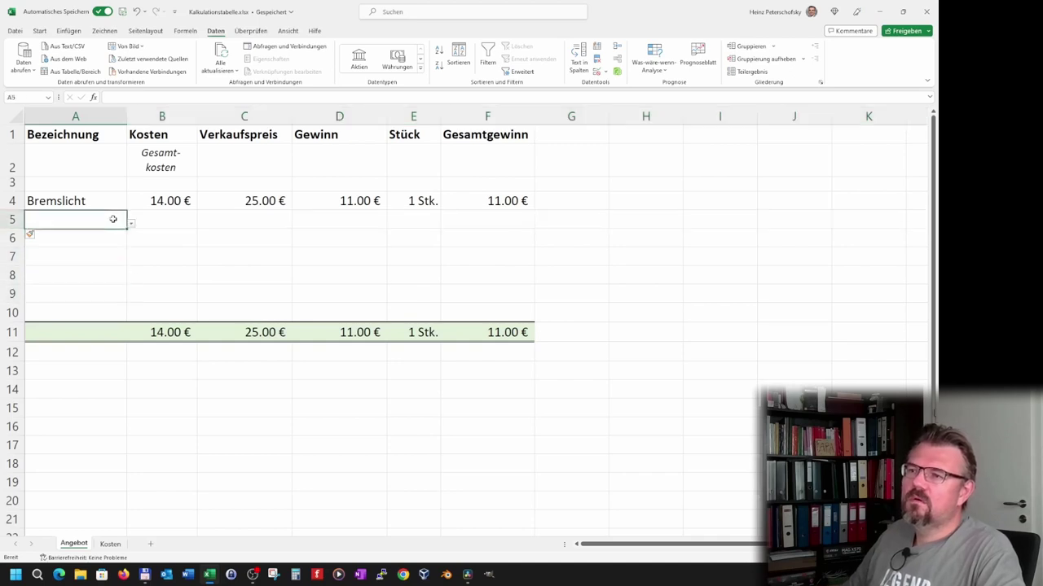
left_click(156, 207)
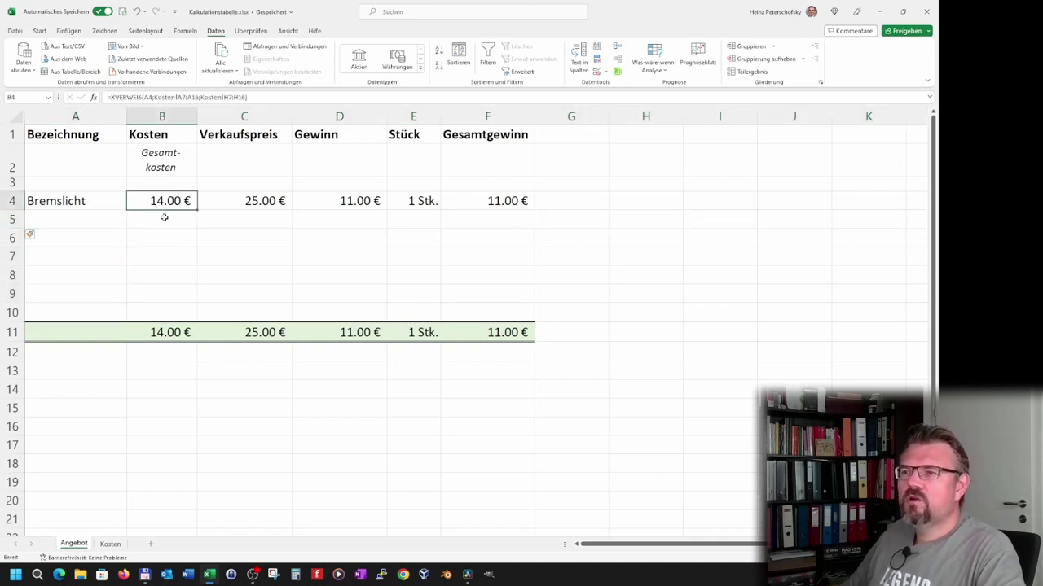
left_click(108, 214)
left_click(131, 224)
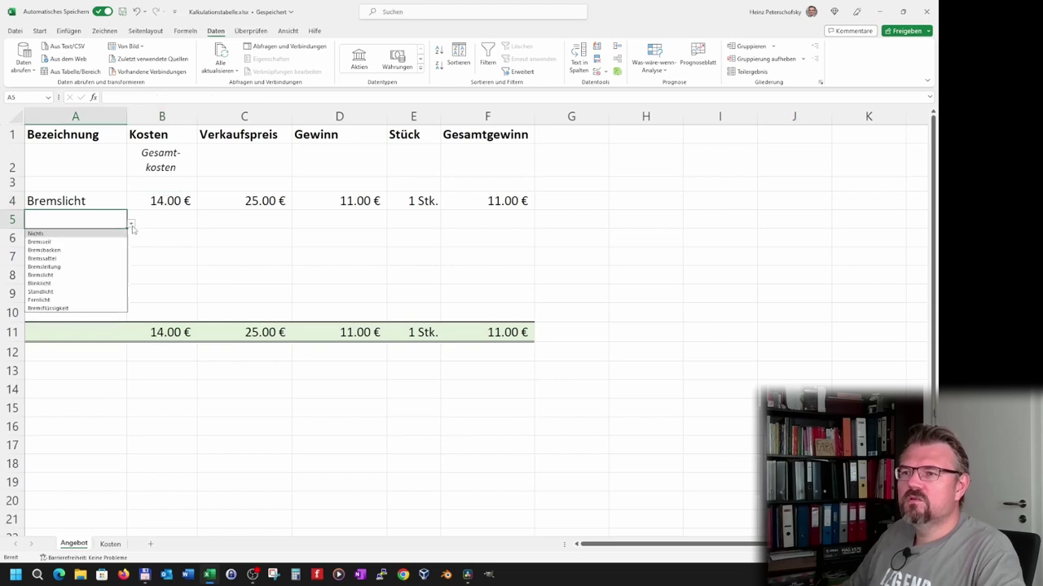
left_click(84, 259)
left_click(143, 234)
left_click(165, 200)
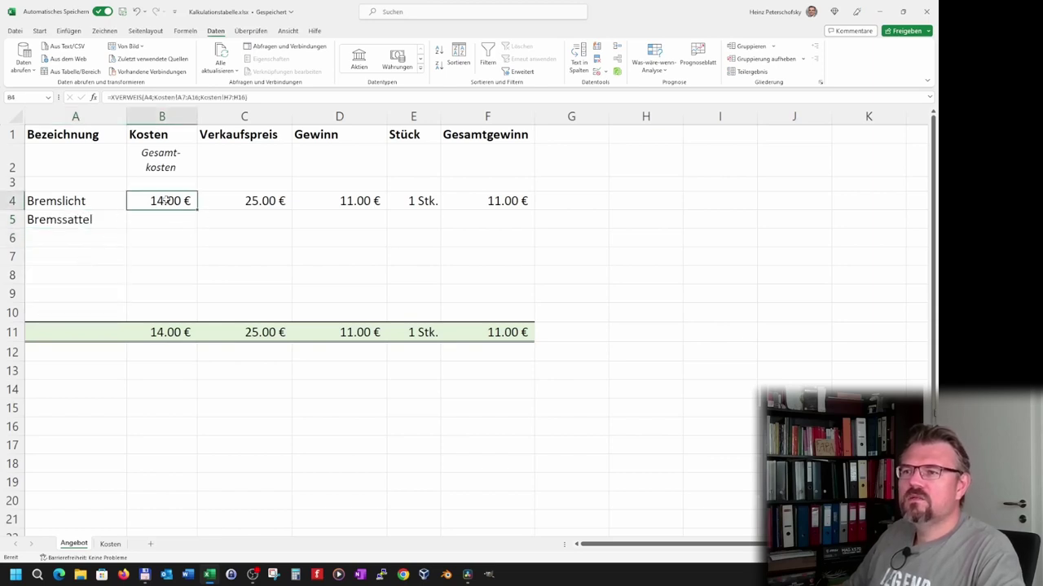
left_click_drag(197, 209, 199, 299)
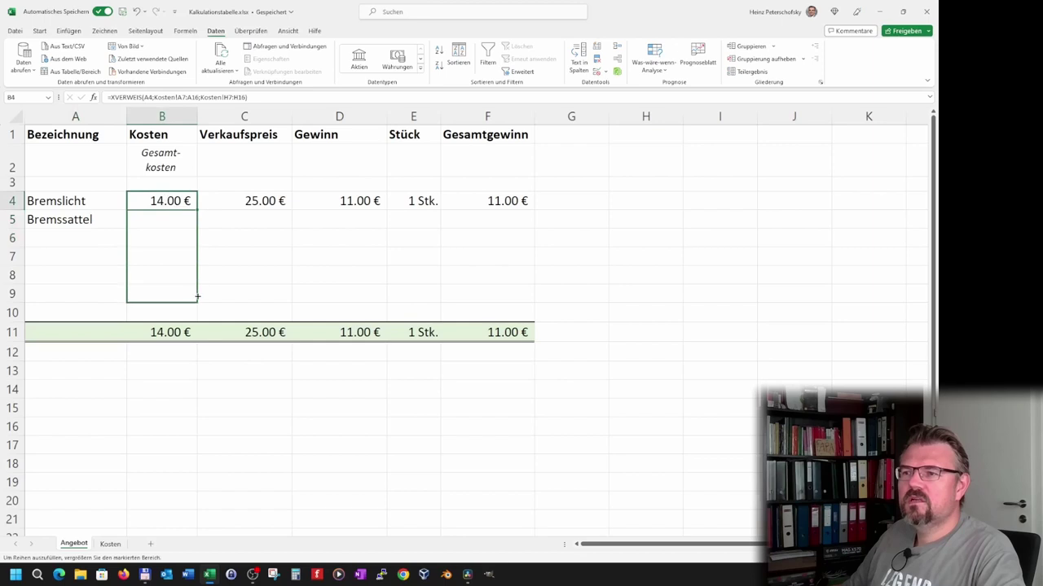
Fill row 4's price, profit and quantity formulas down to row 9, then clear C5:C9.
left_click_drag(277, 204, 513, 204)
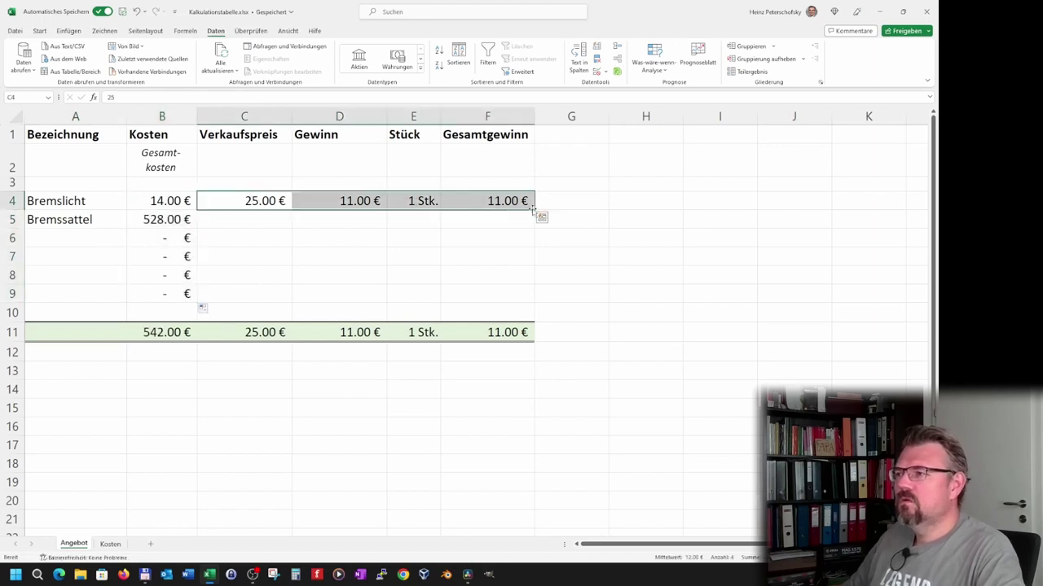
left_click_drag(535, 210, 537, 300)
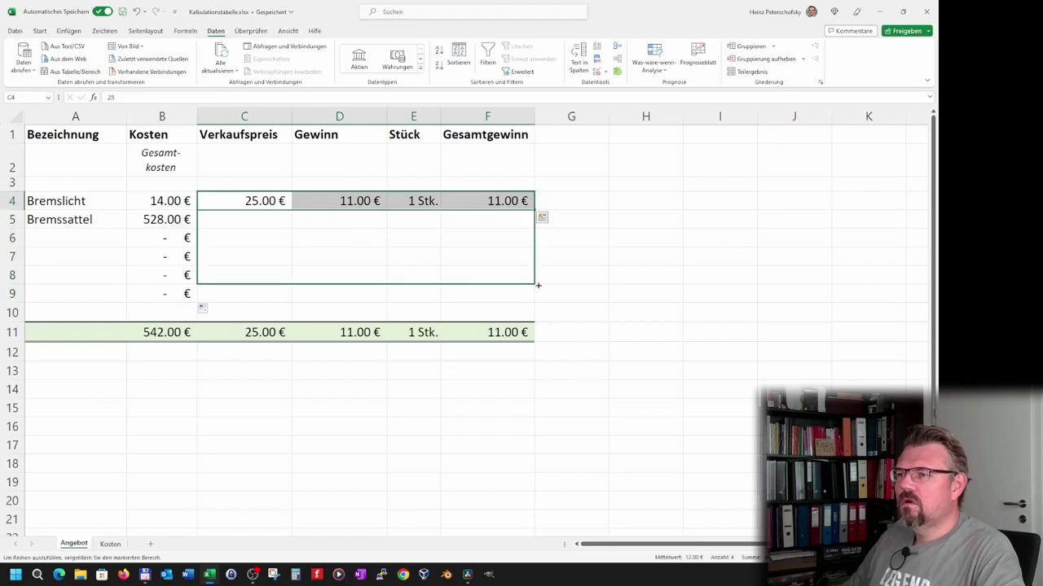
left_click(247, 226)
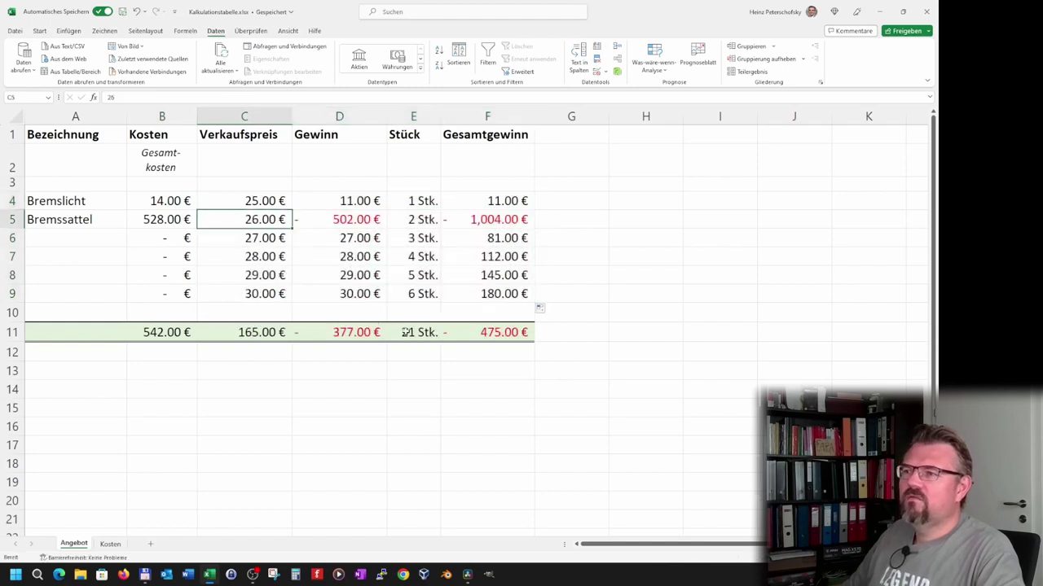
key("Delete")
key("Down")
key("Delete")
key("Down")
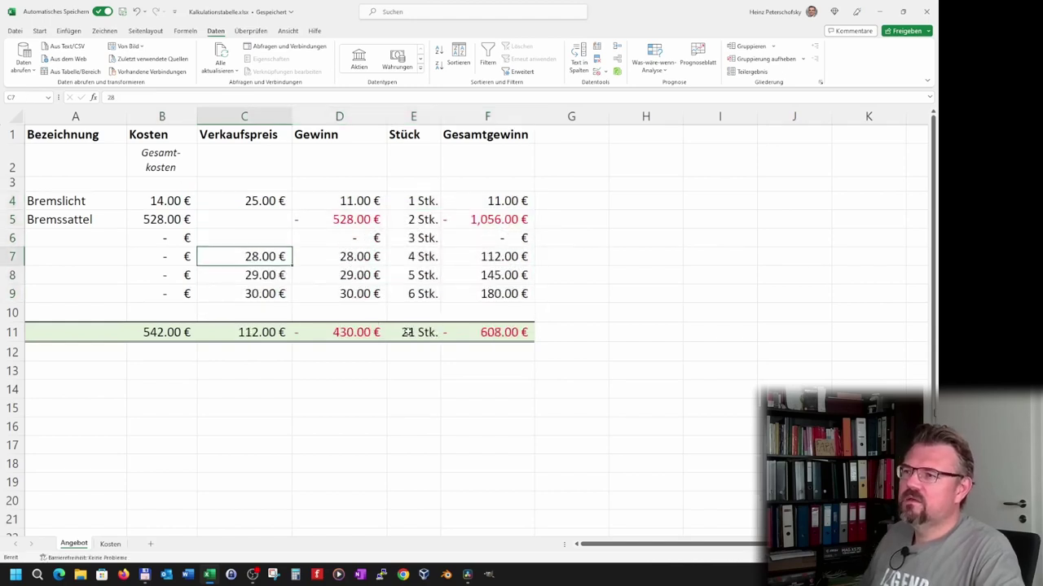
key("Delete")
key("Down")
key("Delete")
key("Down")
key("Delete")
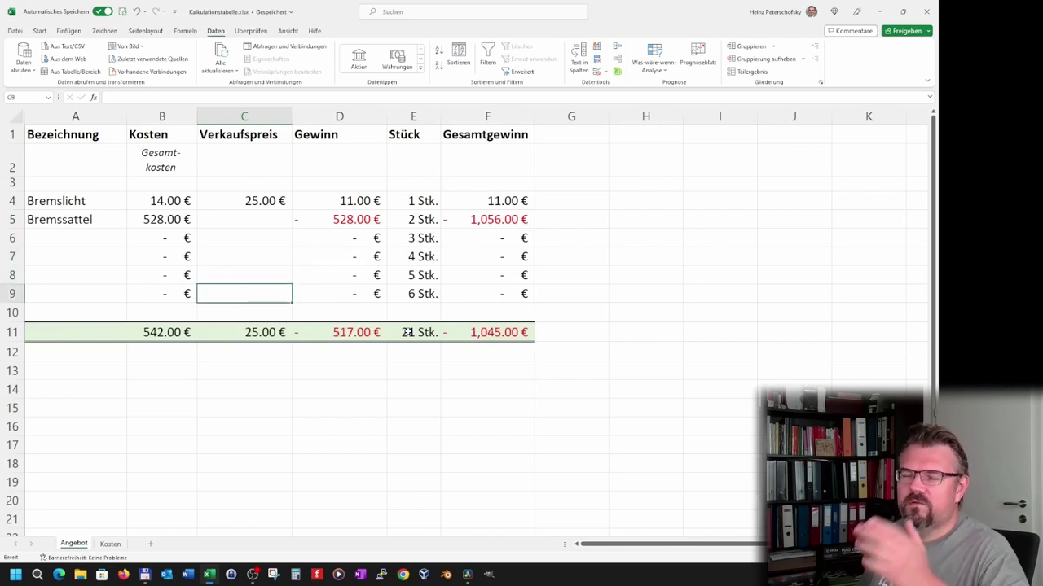
Enter 550.00 € as Bremssattel's sale price in C5.
key("Up")
key("Up")
key("Up")
key("Up")
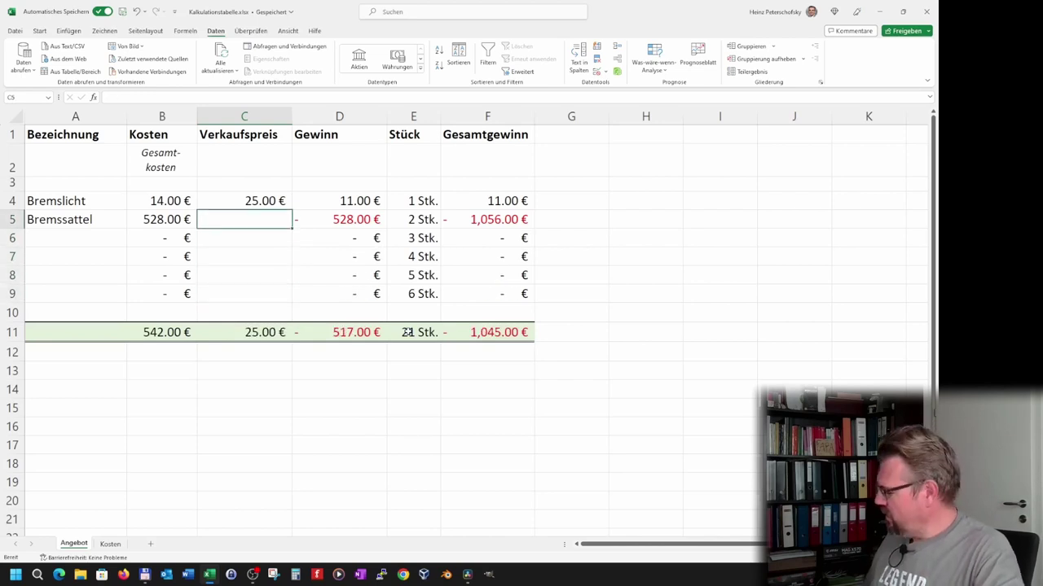
type("550")
key("Return")
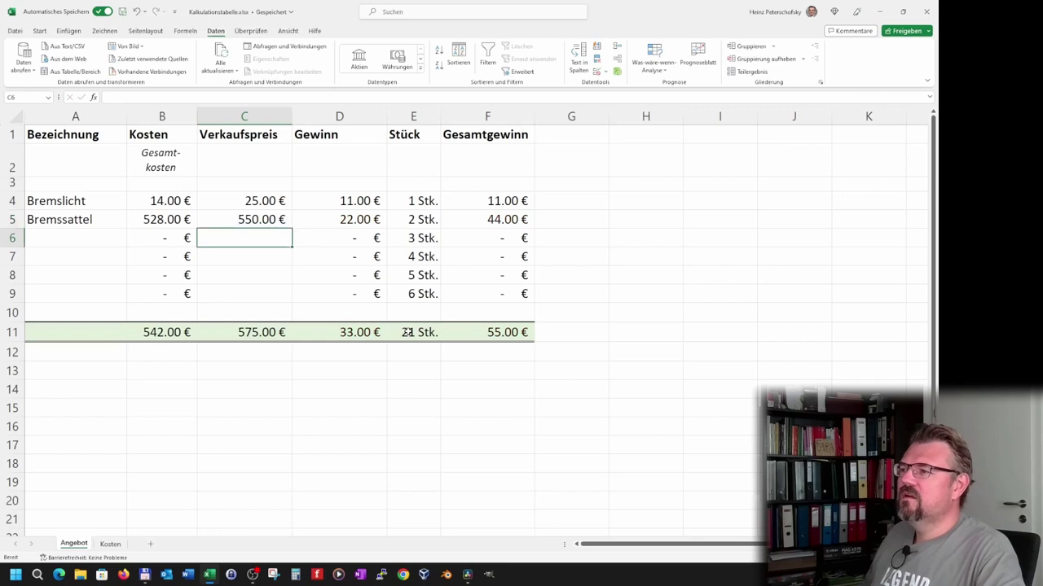
key("Up")
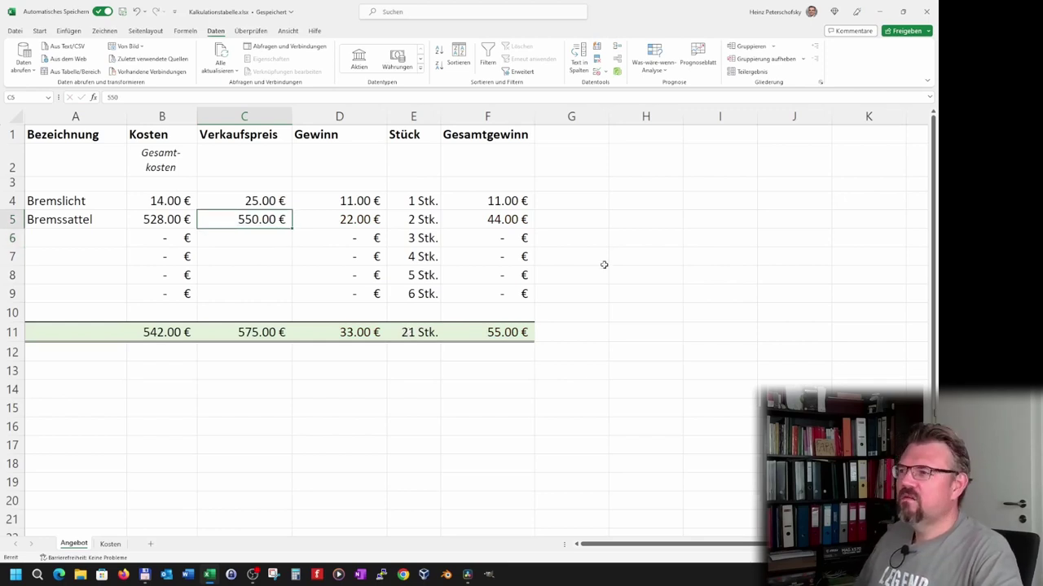
left_click(55, 244)
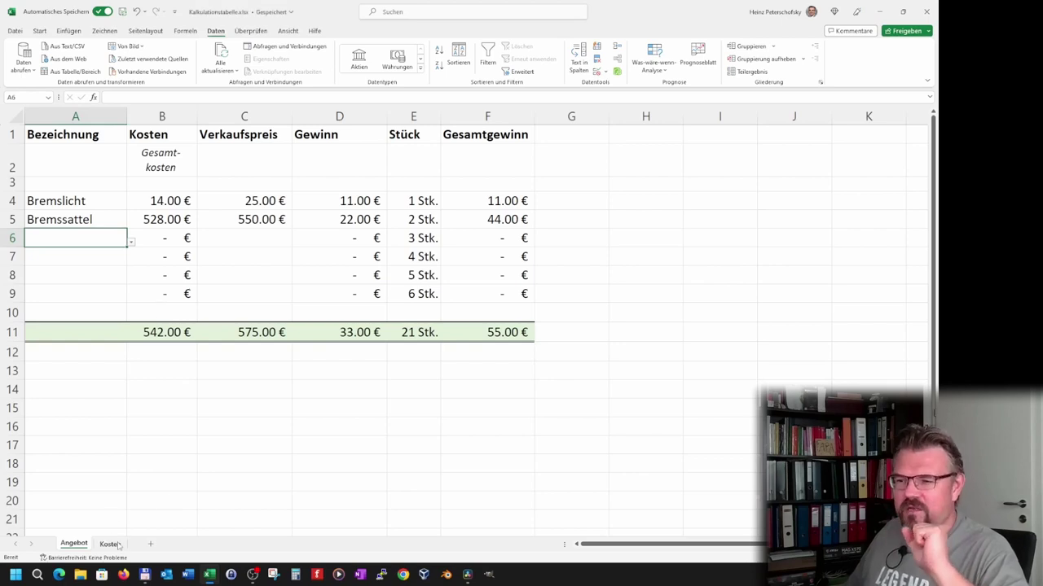
Delete the Kosten sheet's sale price and profit columns, then return to Angebot.
left_click(118, 545)
left_click(604, 364)
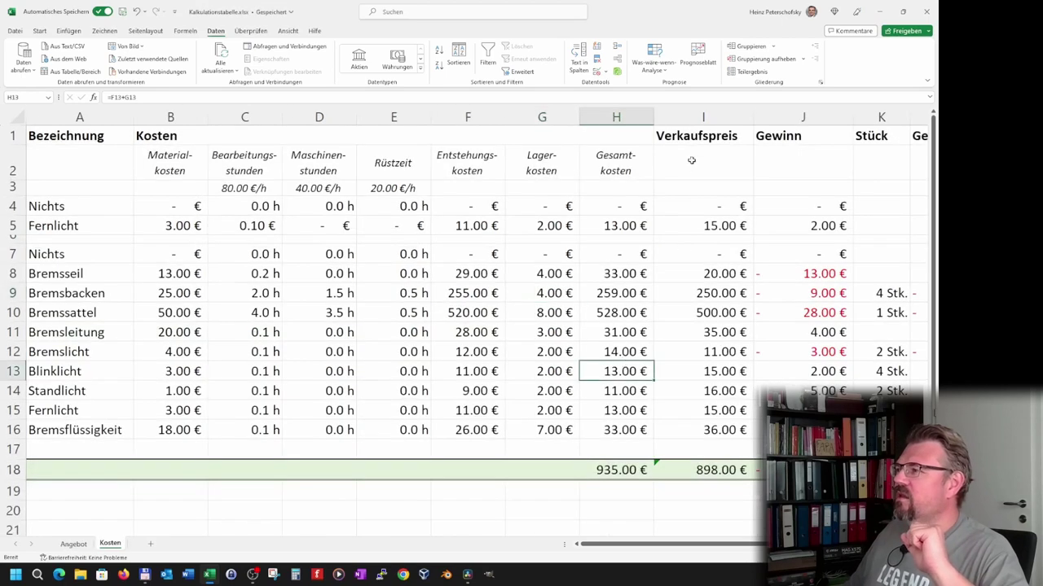
left_click_drag(707, 117, 731, 114)
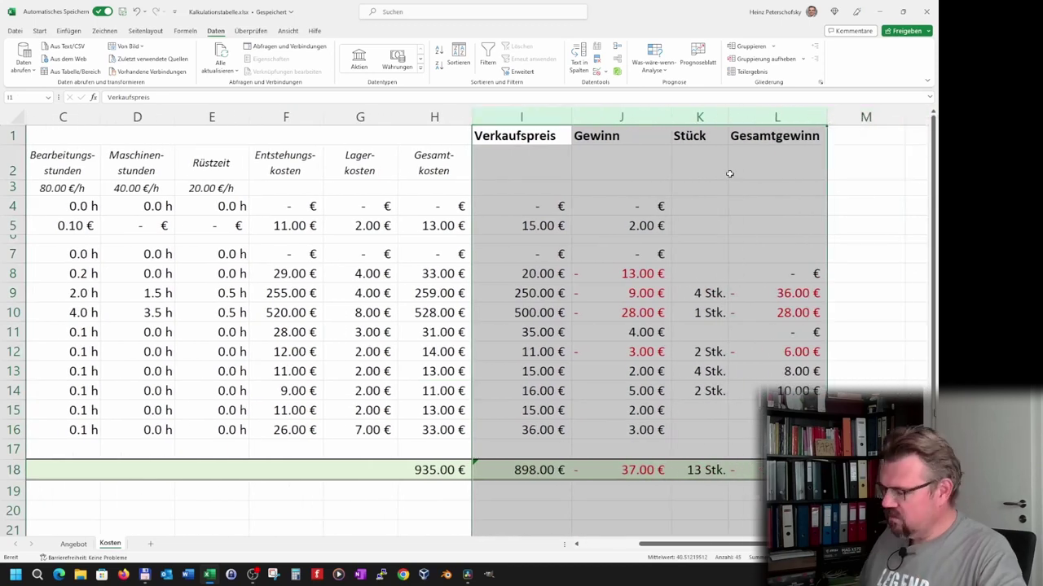
key("ctrl+minus")
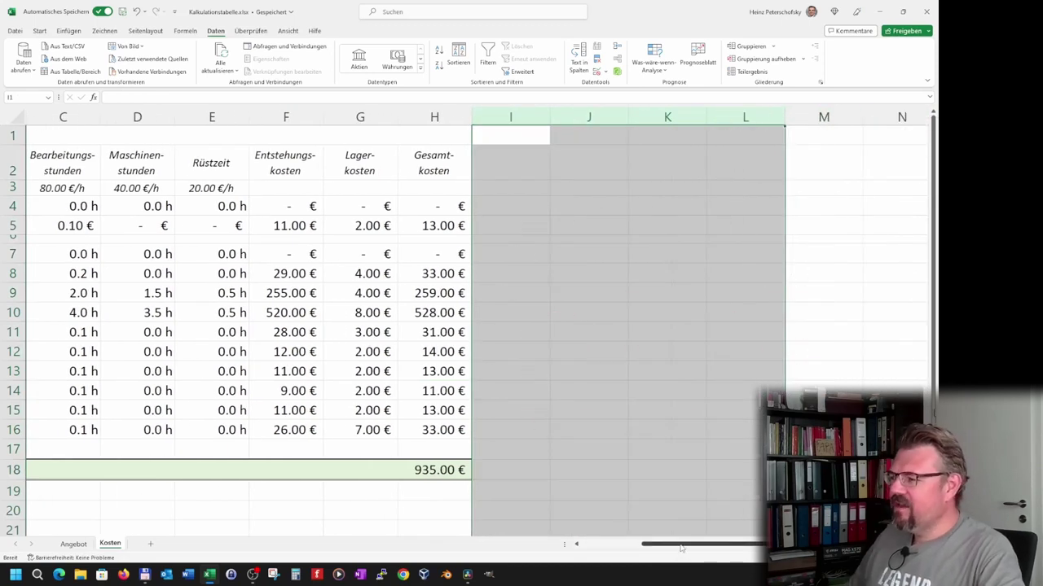
left_click_drag(681, 549, 619, 548)
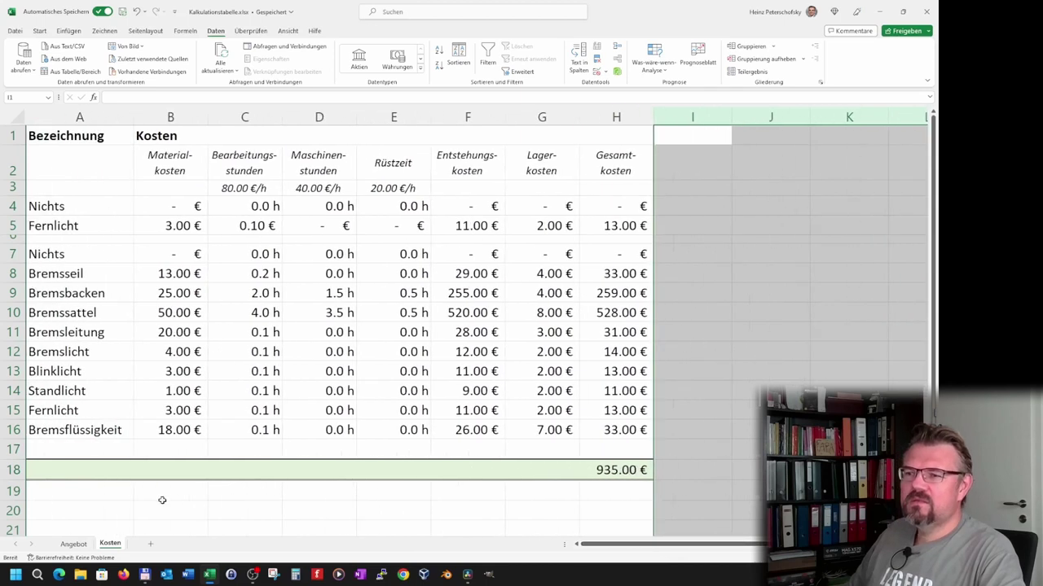
left_click(163, 499)
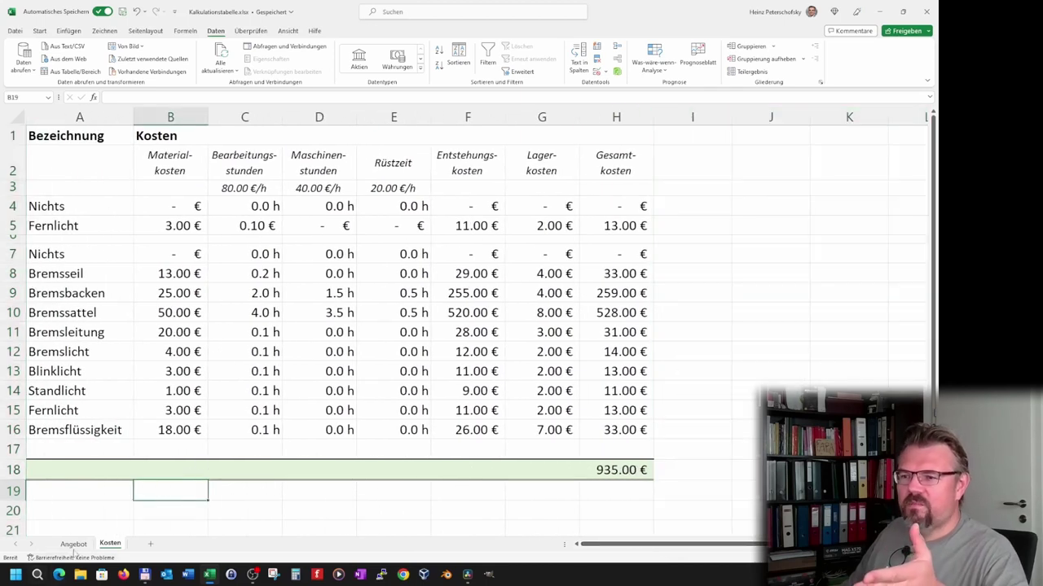
left_click(73, 544)
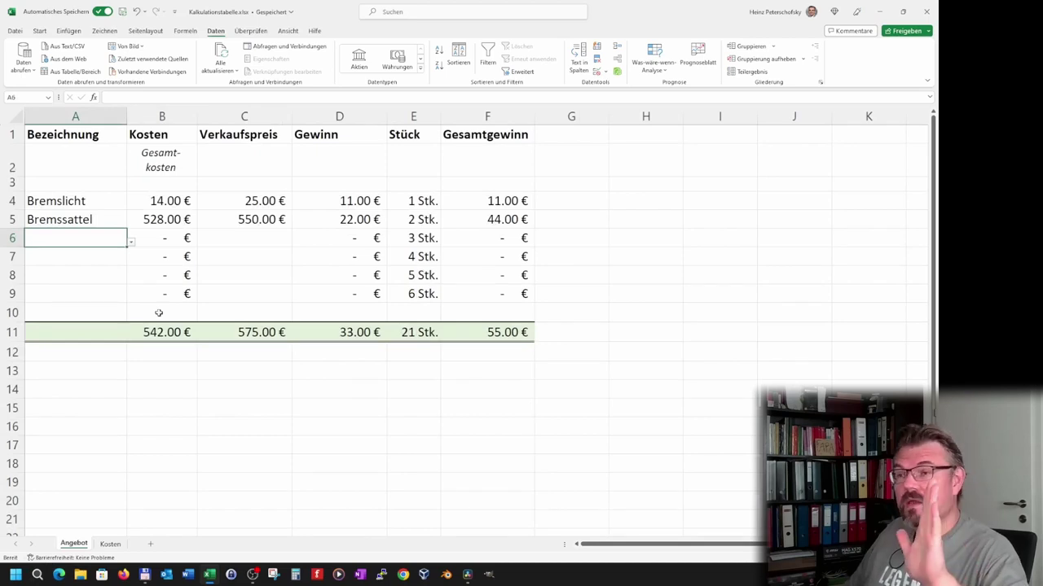
Choose Bremslicht as the third item in A6.
left_click(131, 238)
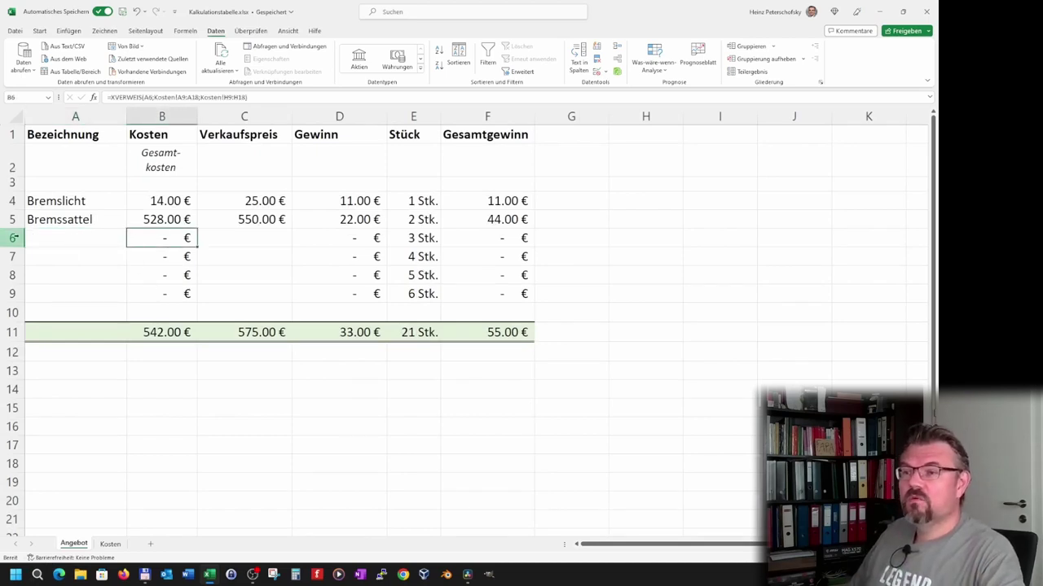
key("Left")
left_click(131, 243)
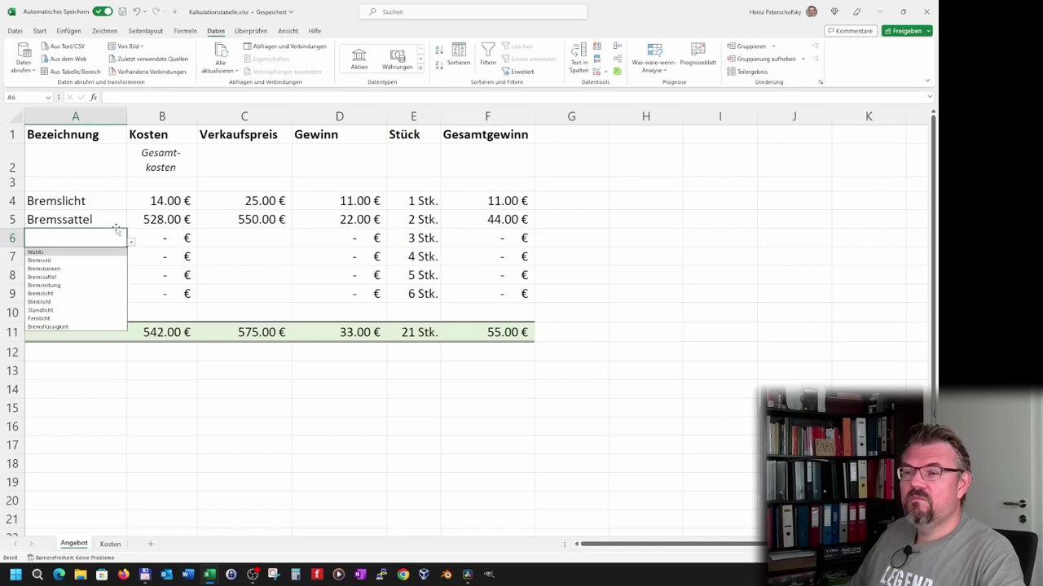
left_click(77, 294)
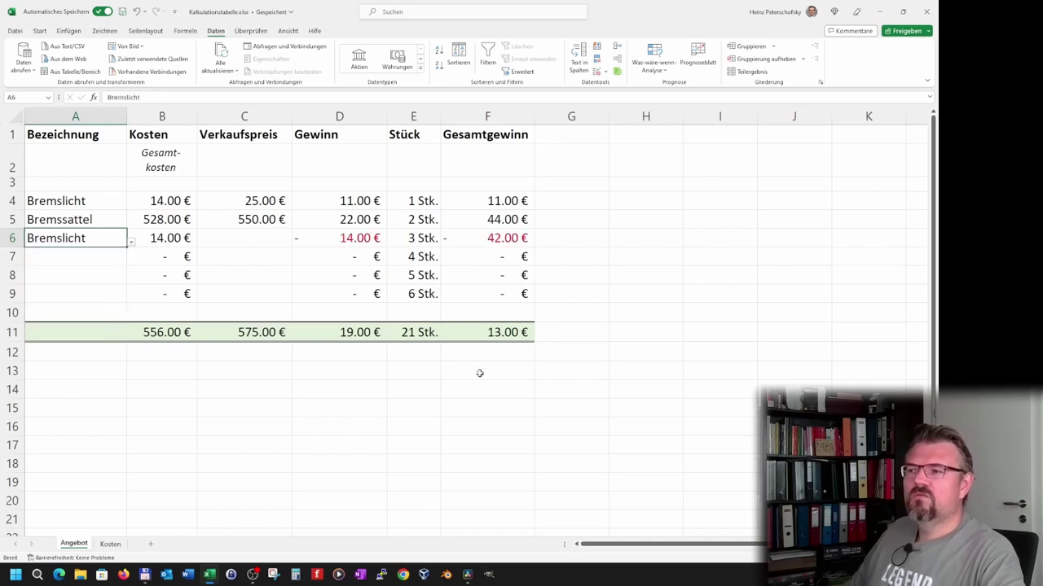
Set quantities to 1 in E5 and 2 in E6, and clear E7:E9.
left_click(407, 245)
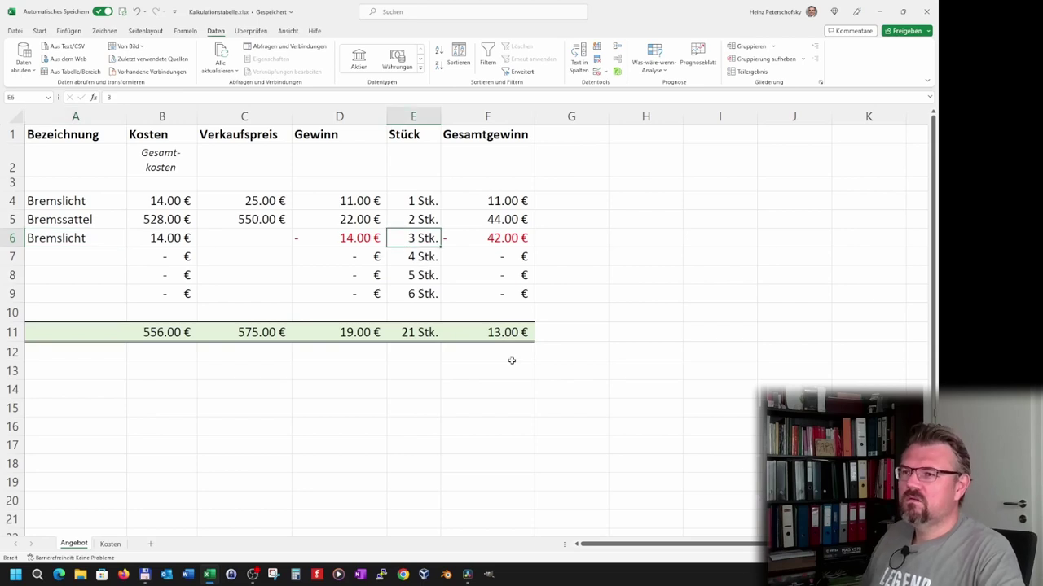
key("Up")
type("1")
key("Return")
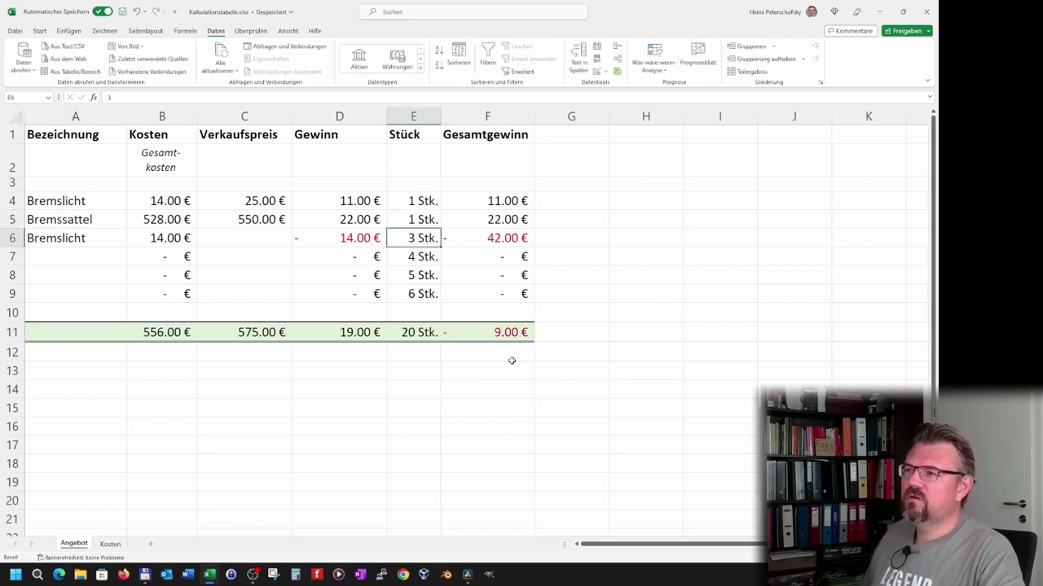
type("2")
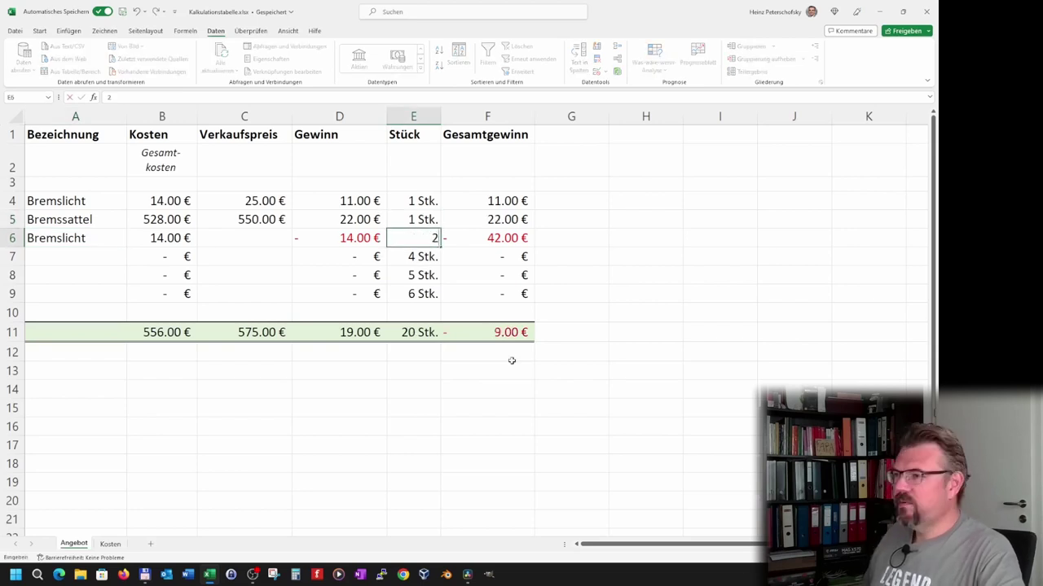
key("Return")
key("Delete")
key("Down")
key("Delete")
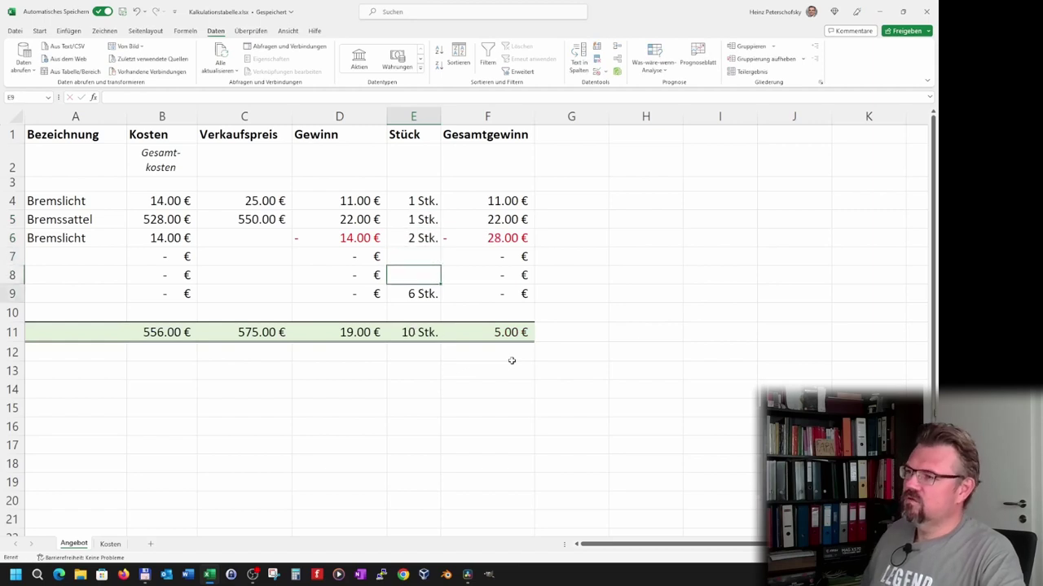
key("Down")
key("Delete")
key("Up")
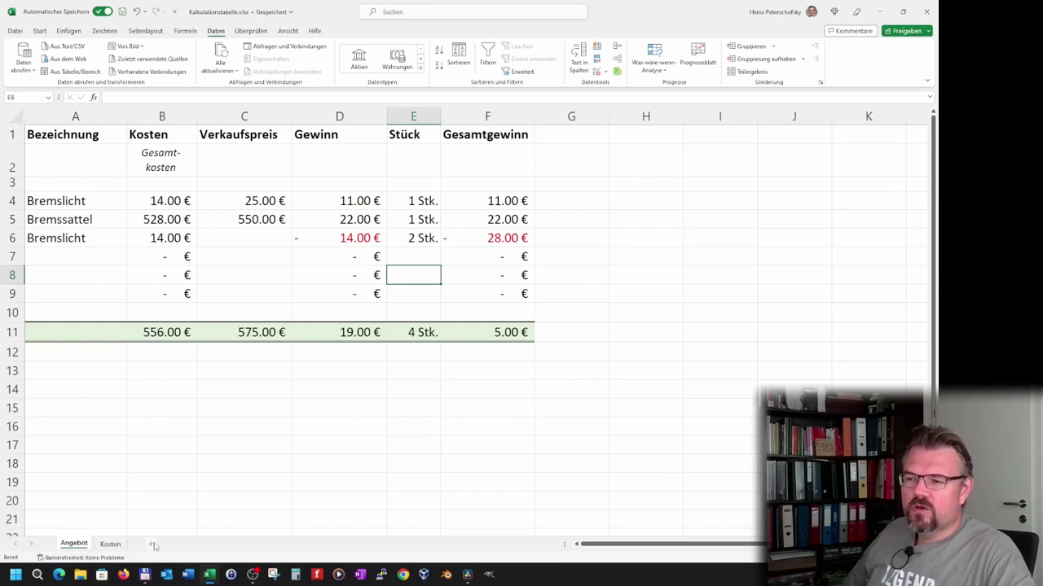
left_click(152, 544)
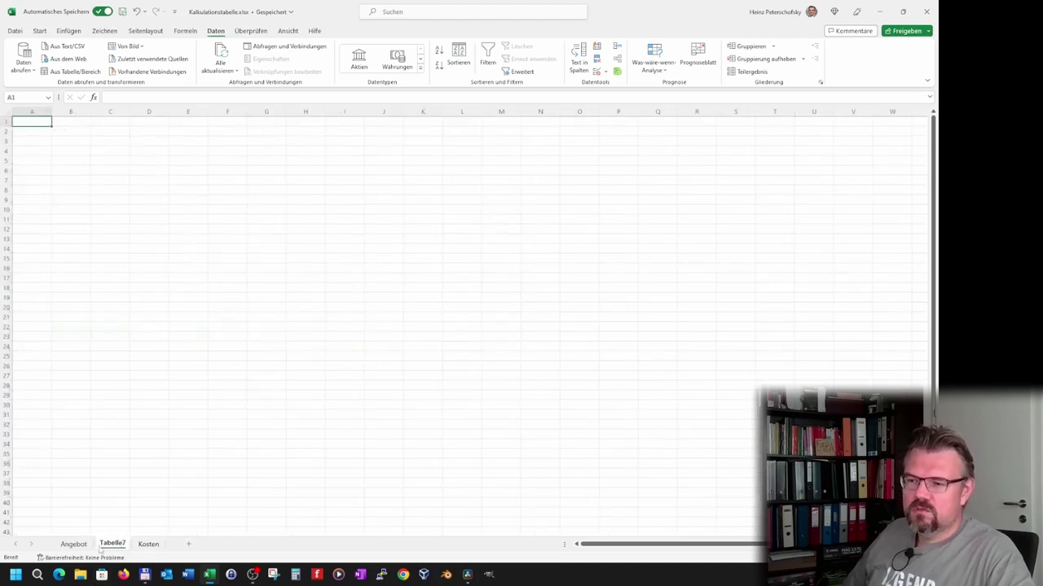
left_click_drag(52, 548, 70, 551)
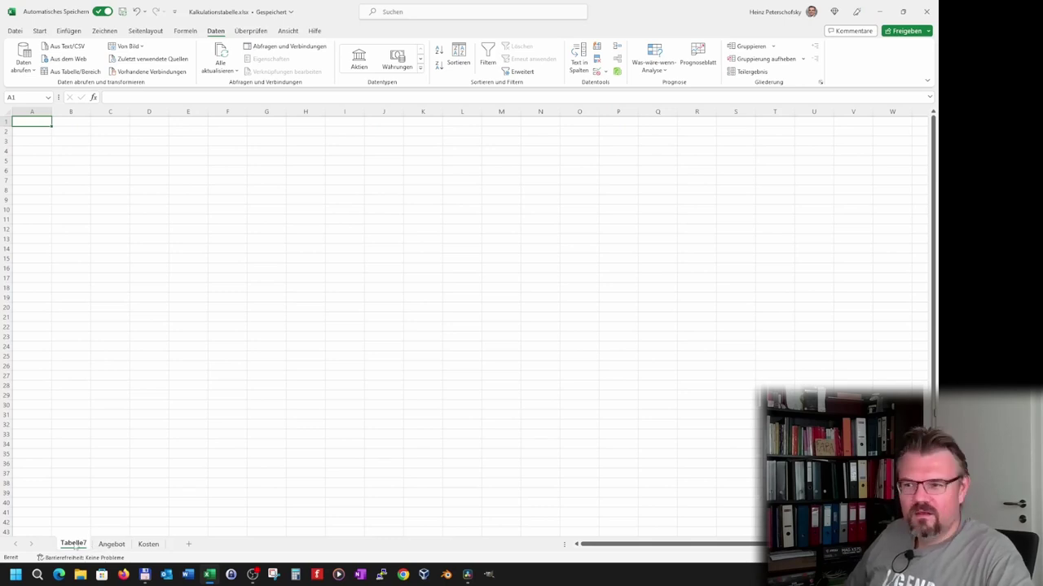
right_click(73, 545)
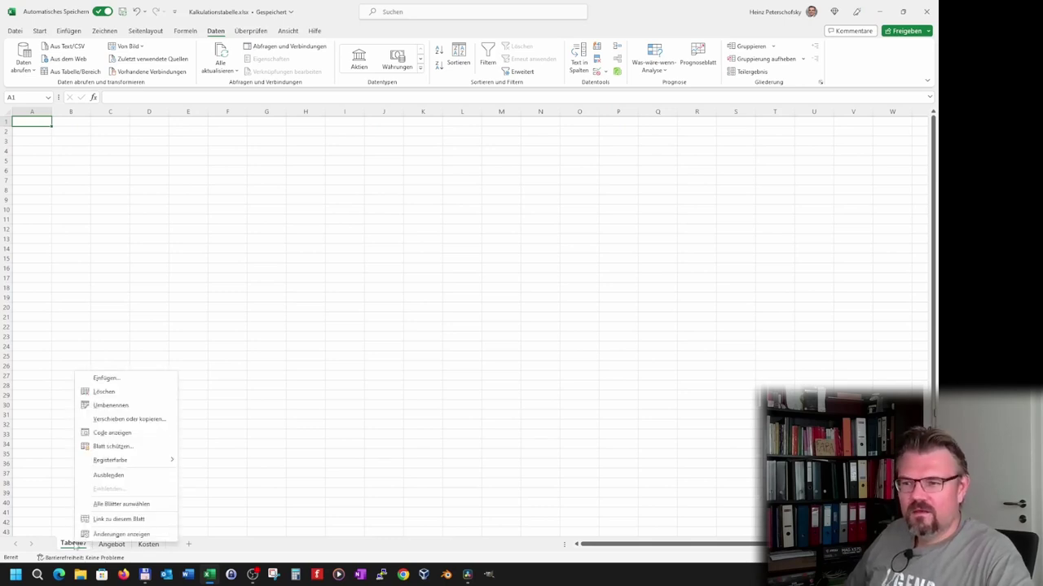
left_click(105, 392)
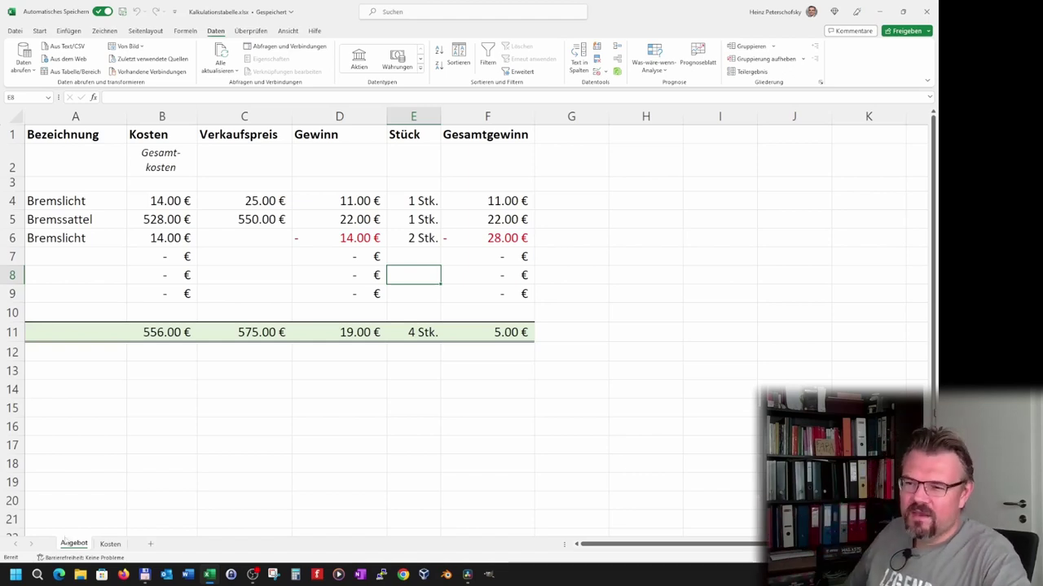
Copy the Angebot sheet with 'Kopie erstellen' ticked, creating Angebot (2).
right_click(70, 549)
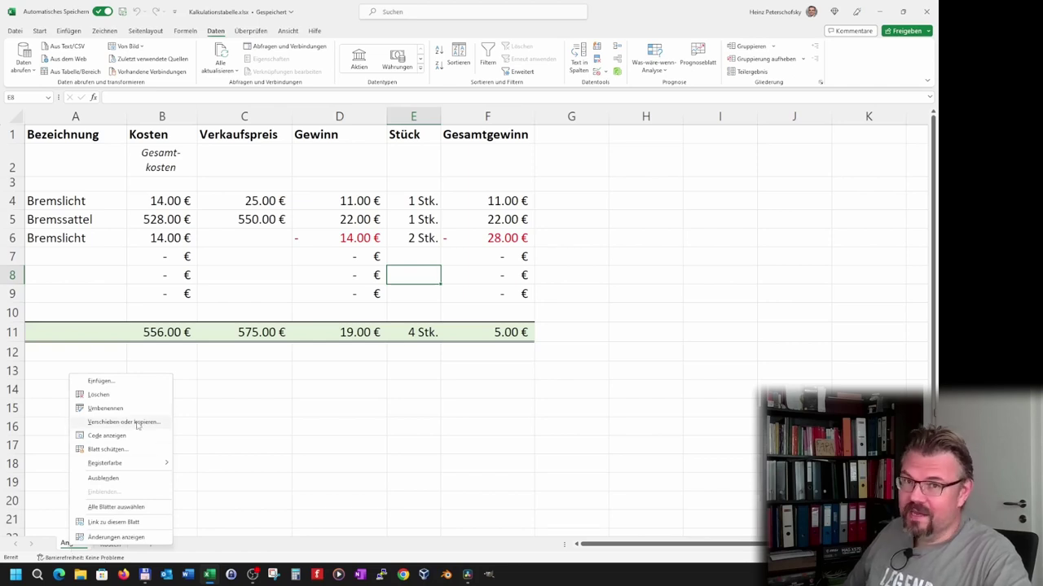
left_click(138, 423)
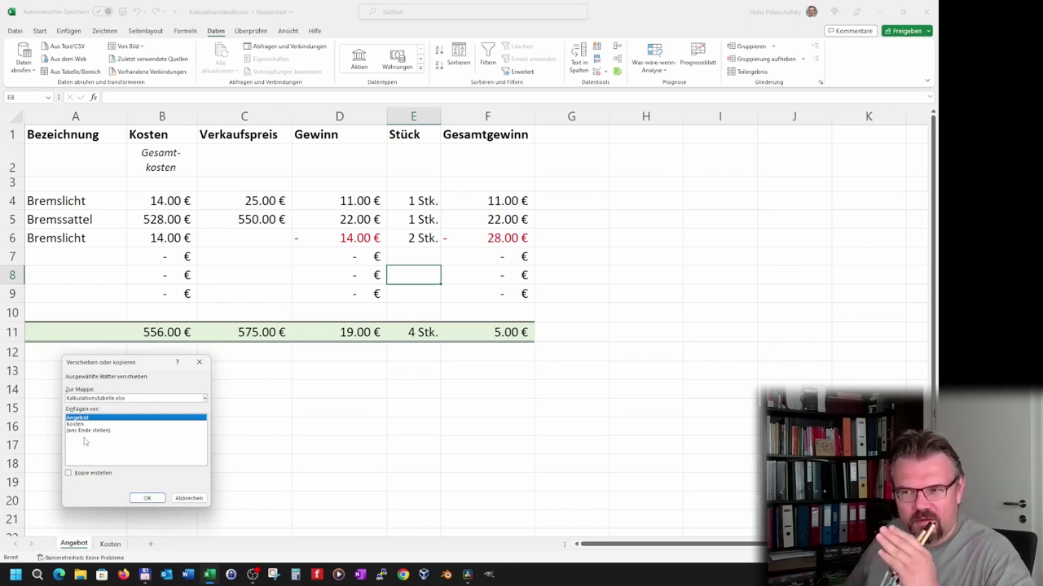
left_click(68, 473)
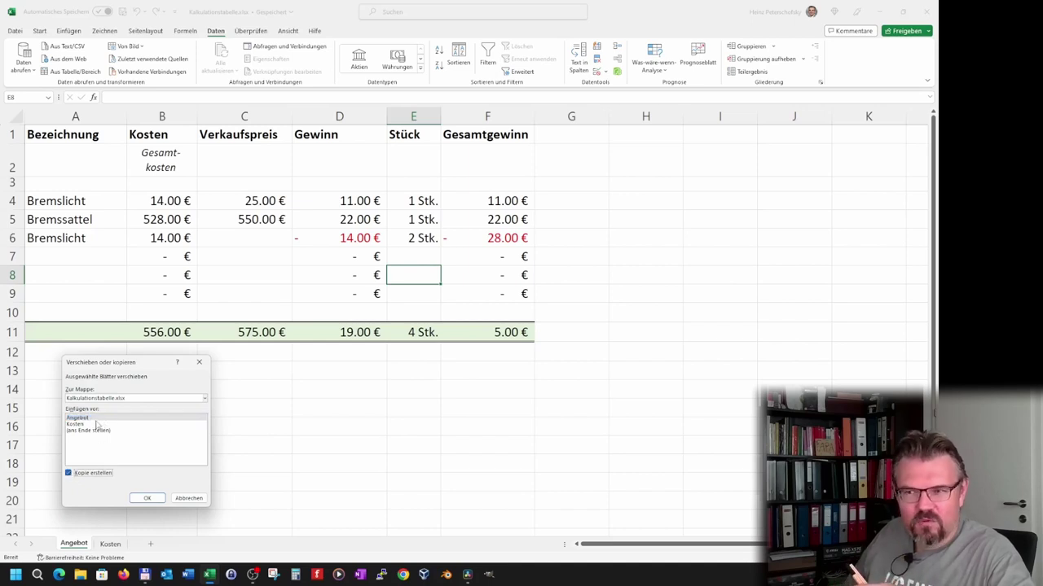
left_click(145, 498)
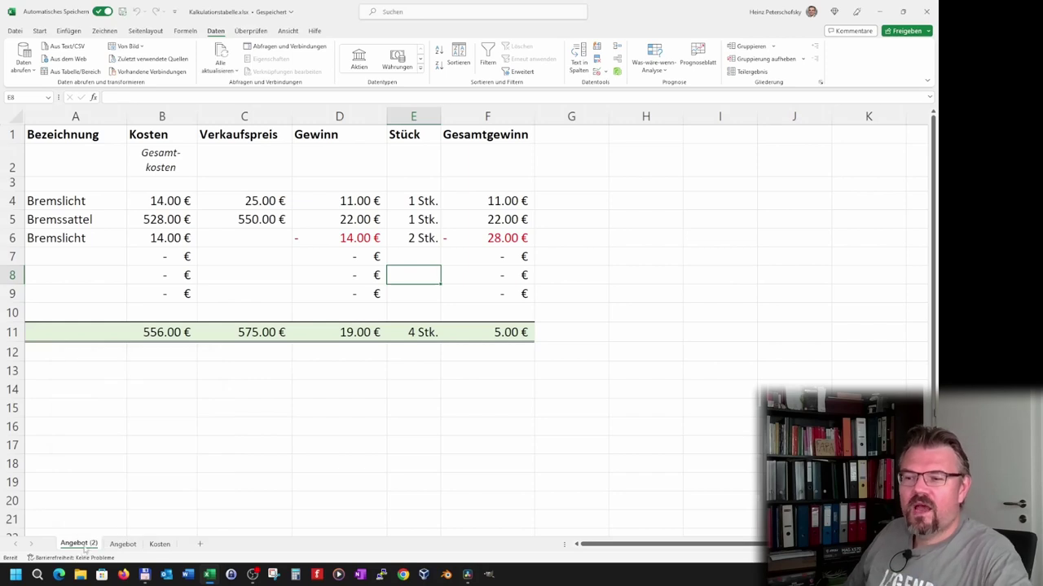
In Angebot (2), set A4 to Bremssattel and A5 to Standlicht, totalling 8.00 € Gesamtgewinn.
left_click(79, 476)
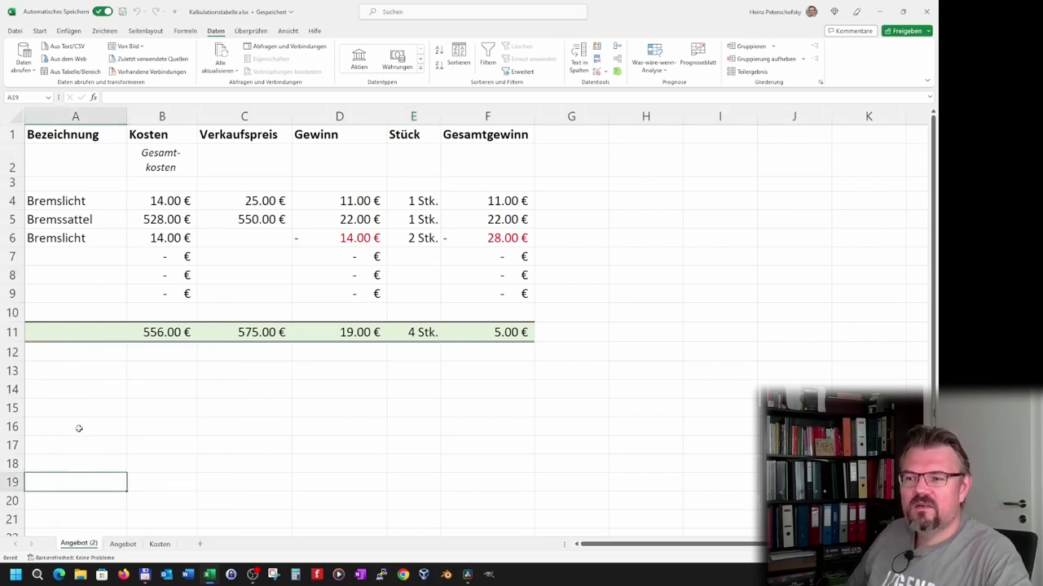
left_click(104, 197)
left_click(132, 207)
left_click(74, 240)
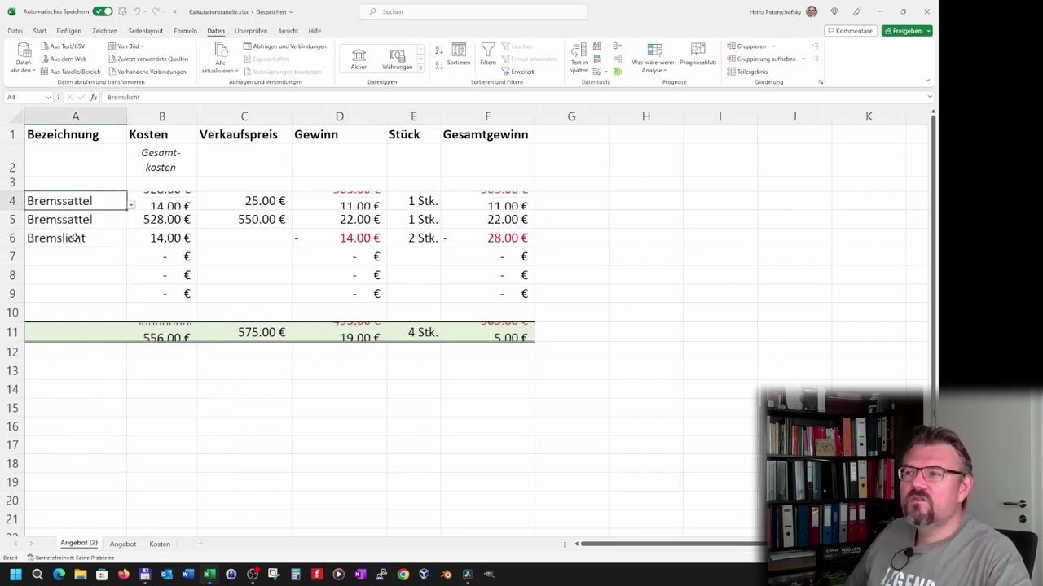
left_click(122, 218)
left_click(132, 226)
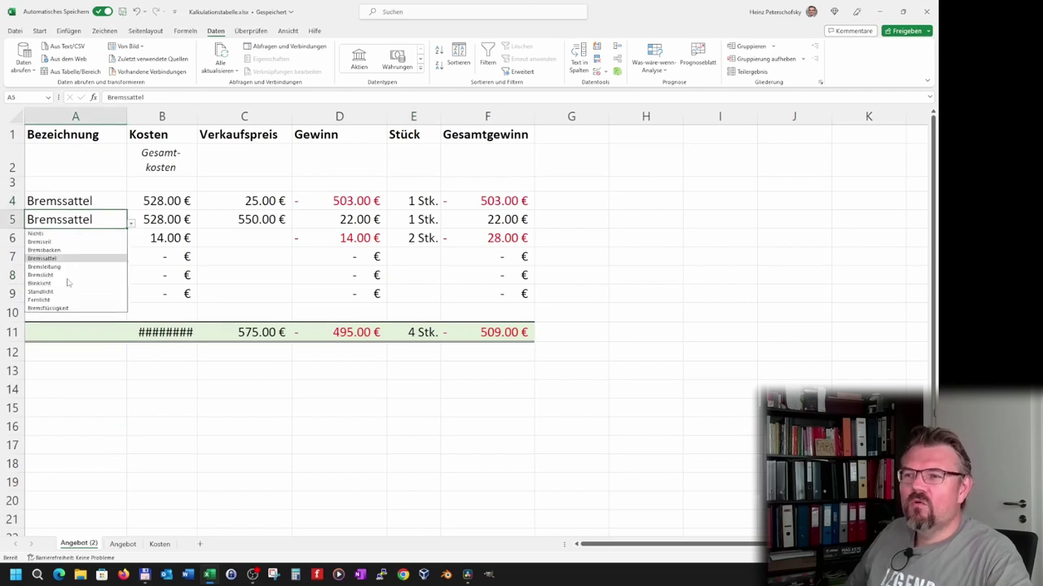
left_click(49, 292)
left_click(171, 466)
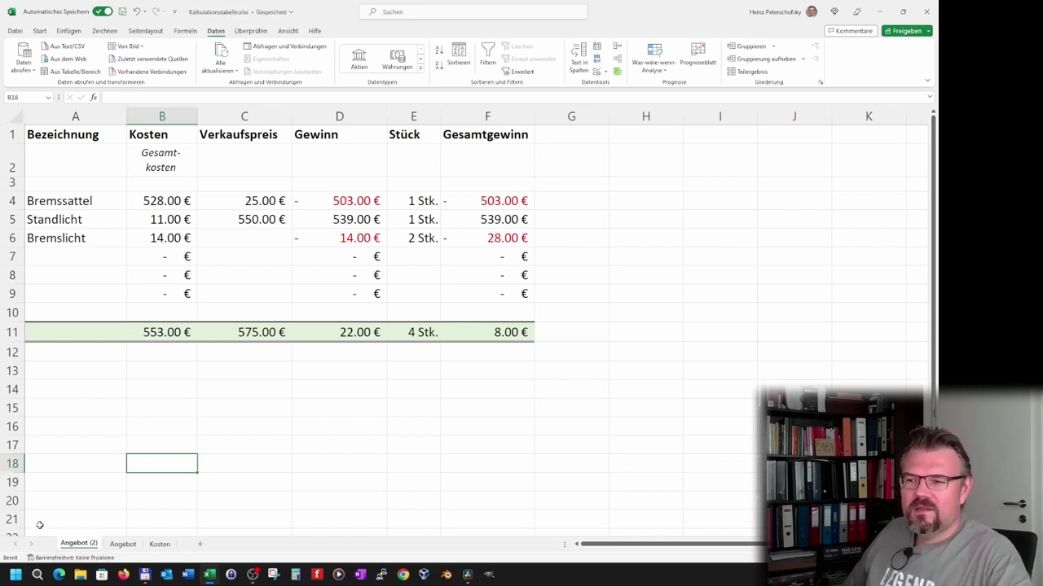
right_click(79, 545)
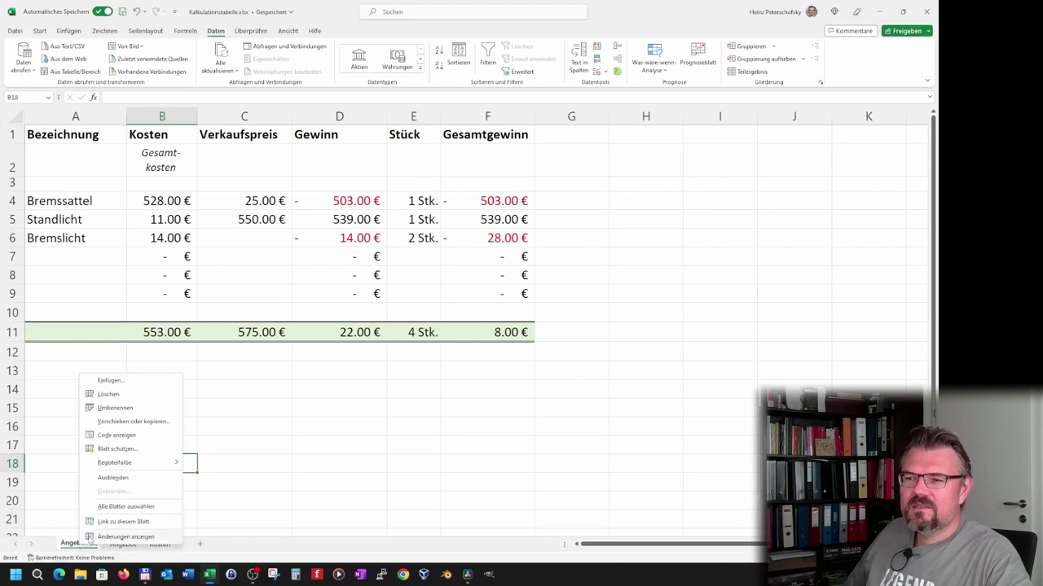
left_click(168, 422)
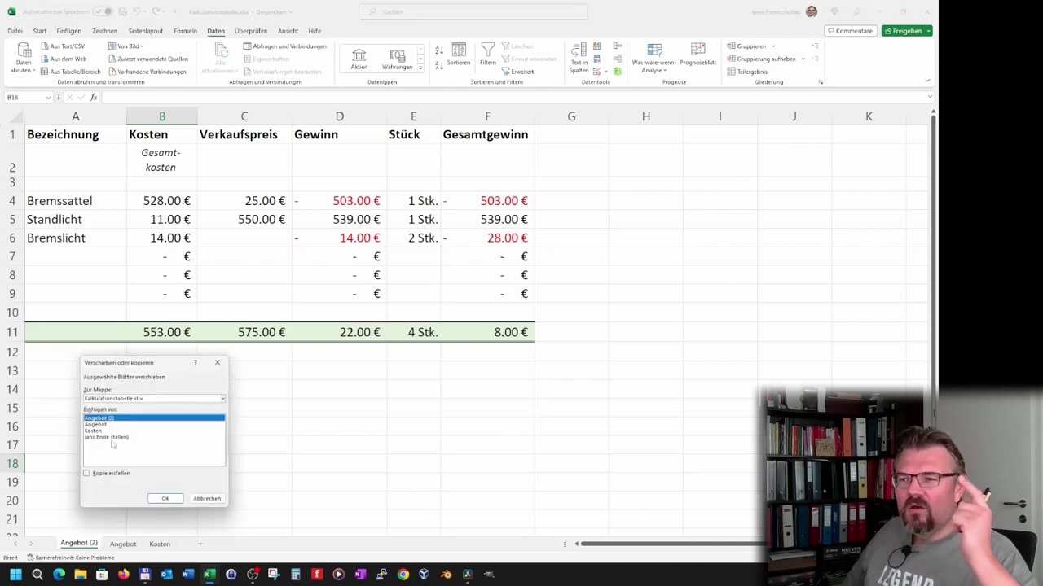
left_click(87, 474)
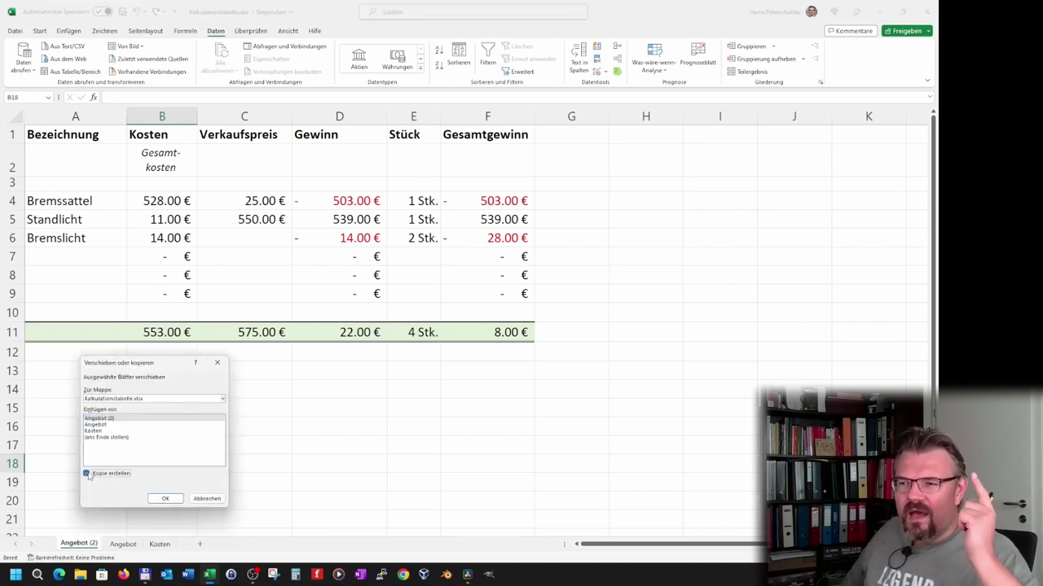
left_click(208, 499)
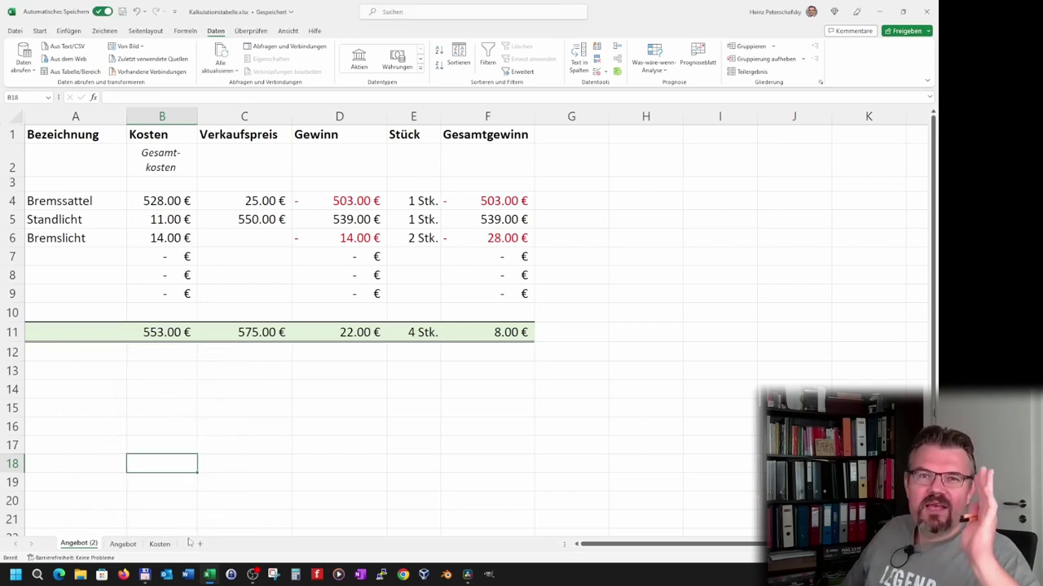